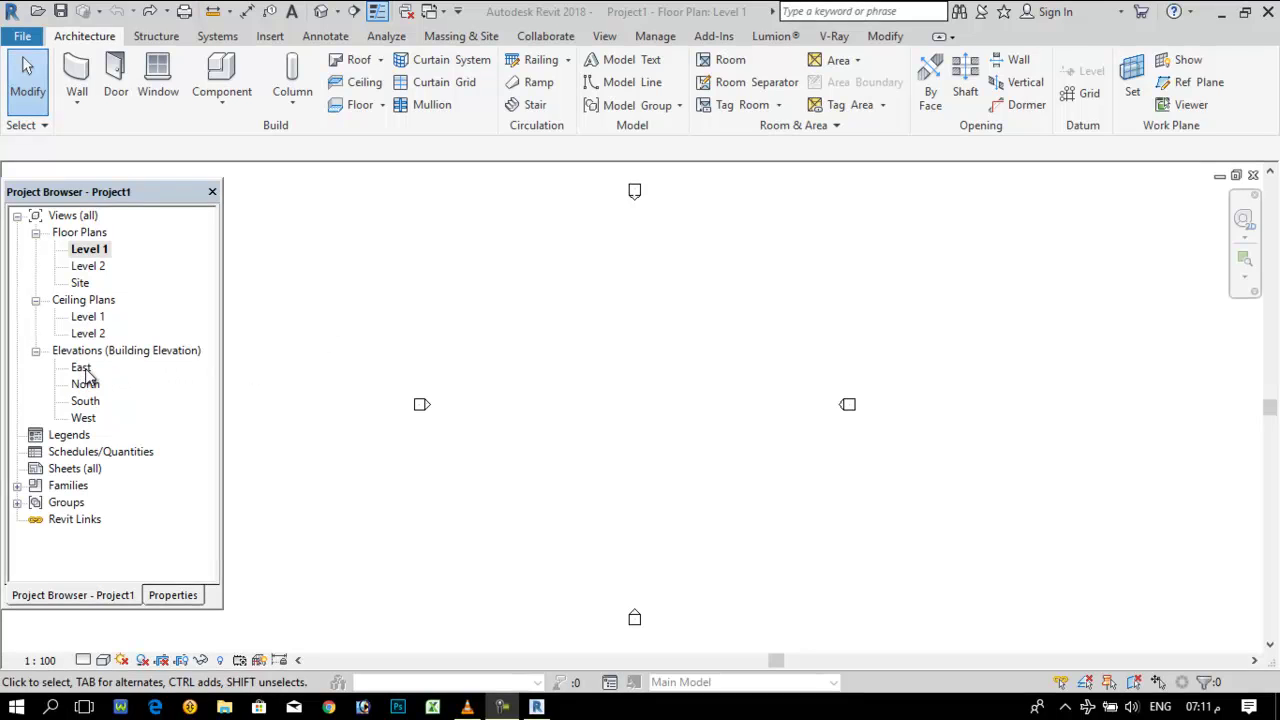
Open the East building elevation to view its levels.
{"action": "left_click", "coordinate": [82, 368]}
{"action": "double_click", "coordinate": [82, 368]}
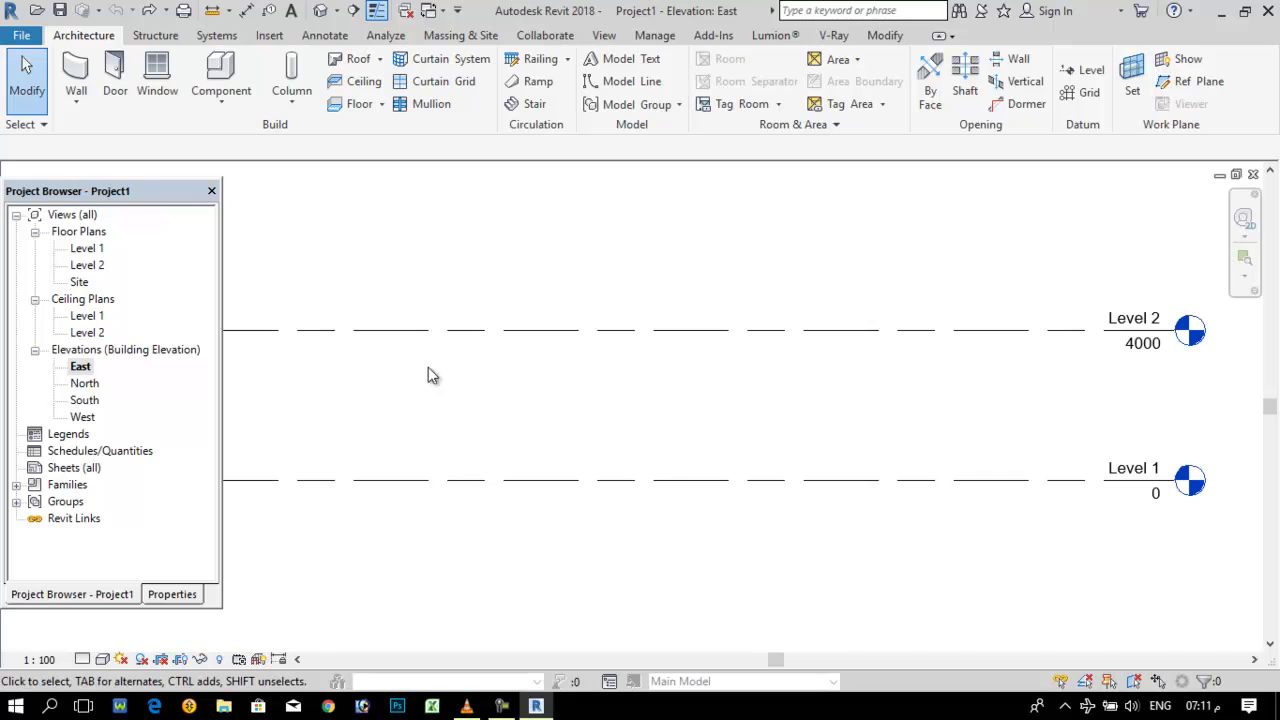
{"action": "scroll", "coordinate": [900, 495], "scroll_direction": "down", "scroll_amount": 2}
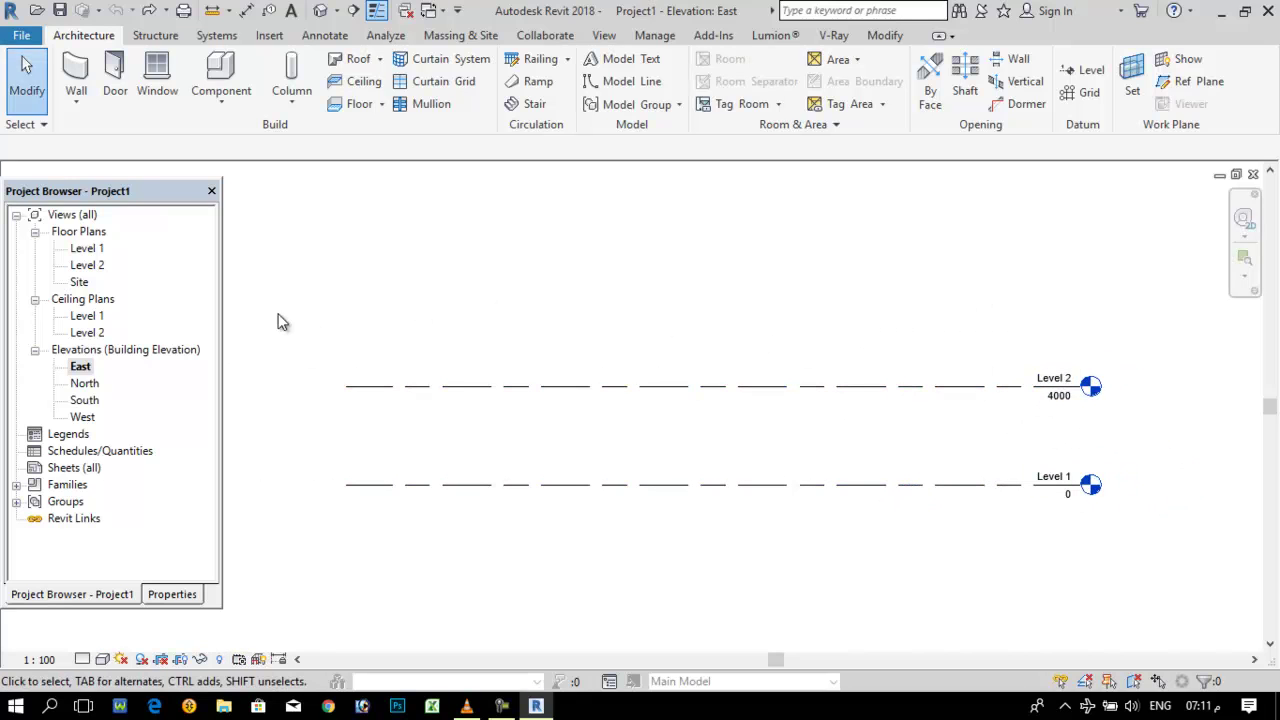
Open the North building elevation with both level lines in view.
{"action": "double_click", "coordinate": [85, 384]}
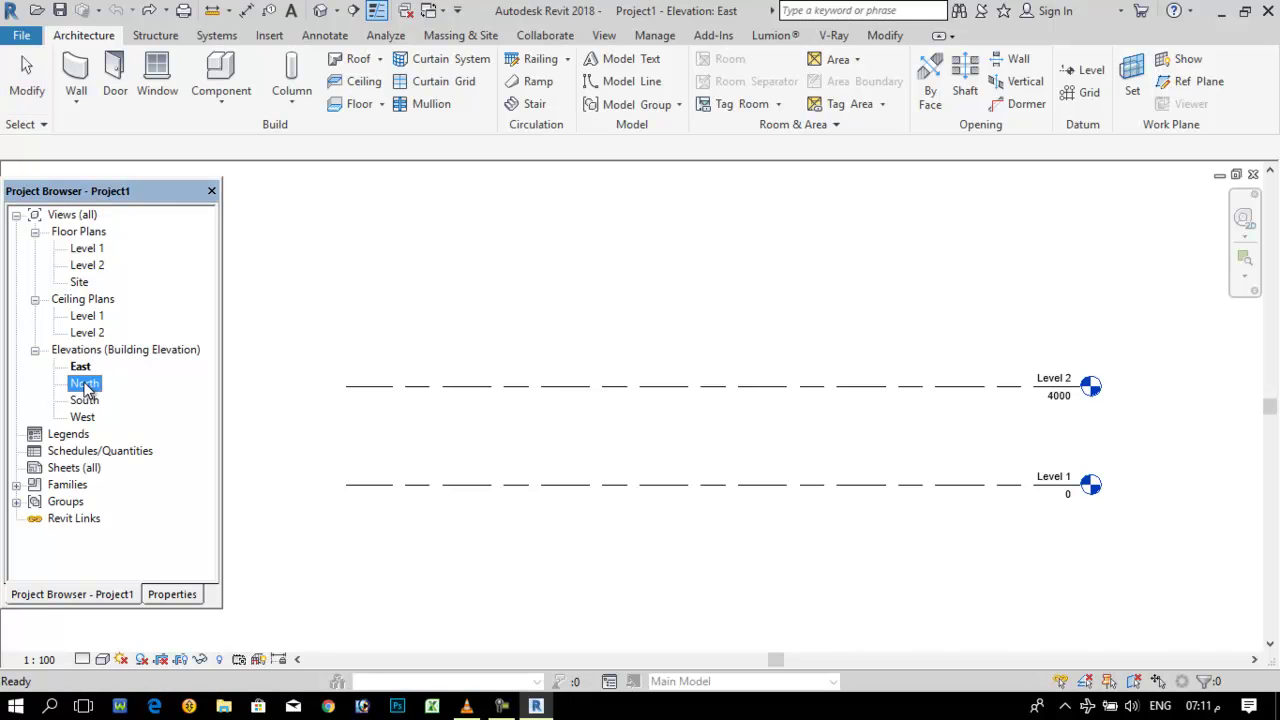
{"action": "scroll", "coordinate": [880, 510], "scroll_direction": "down", "scroll_amount": 3}
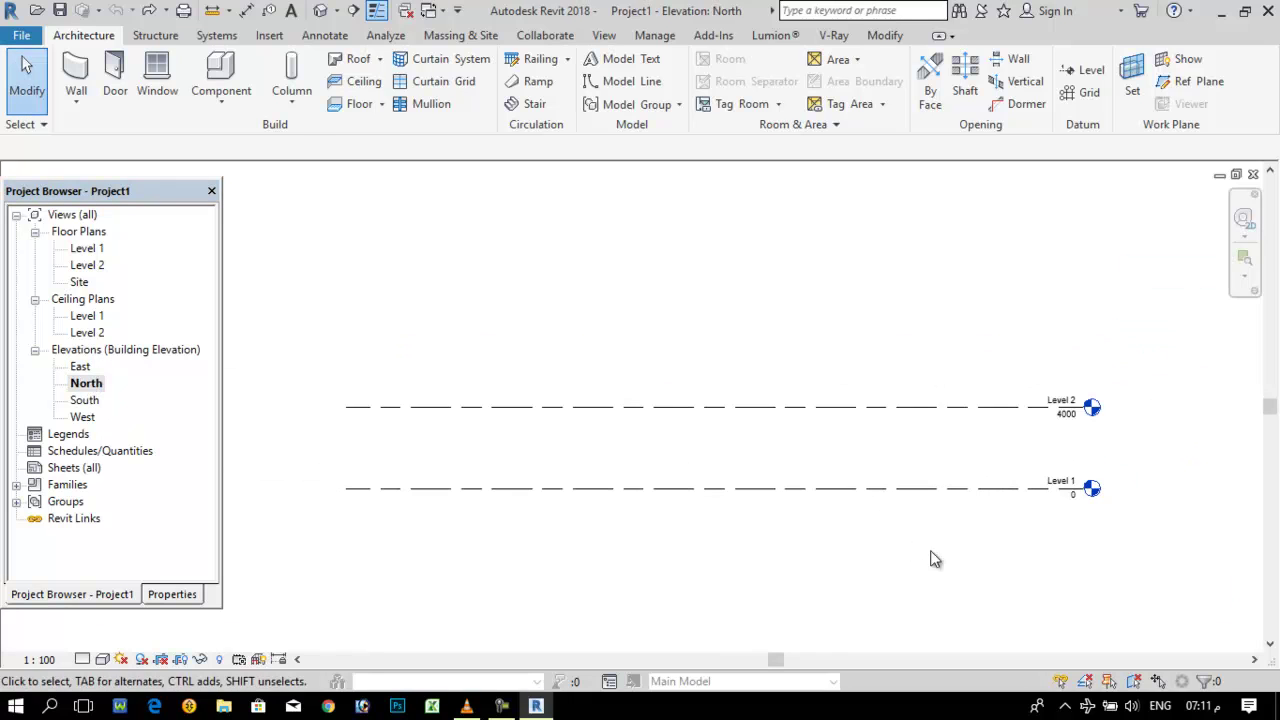
{"action": "scroll", "coordinate": [691, 474], "scroll_direction": "up", "scroll_amount": 1}
{"action": "mouse_move", "coordinate": [882, 475]}
{"action": "middle_mouse_down"}
{"action": "mouse_move", "coordinate": [880, 431]}
{"action": "mouse_move", "coordinate": [870, 463]}
{"action": "middle_mouse_up"}
Duplicate the level type of Level 2 as a new type named cH.
{"action": "left_click_drag", "start_coordinate": [853, 407], "coordinate": [765, 358]}
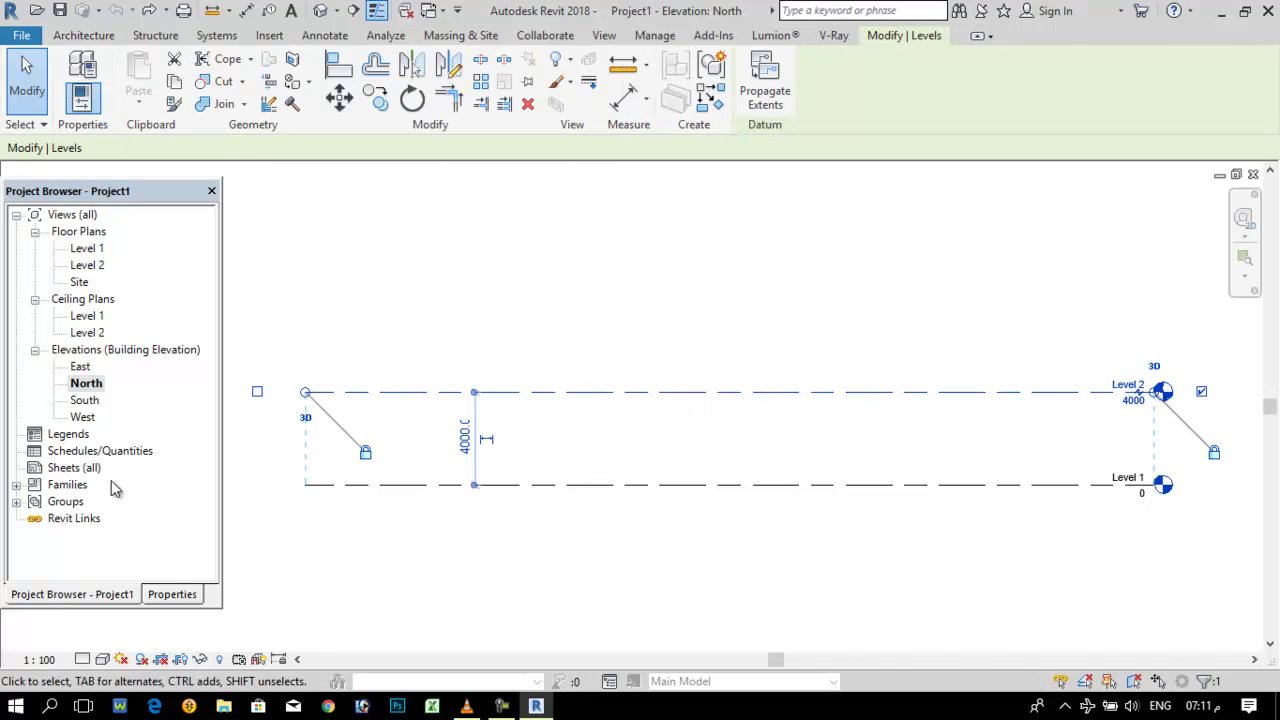
{"action": "left_click", "coordinate": [168, 595]}
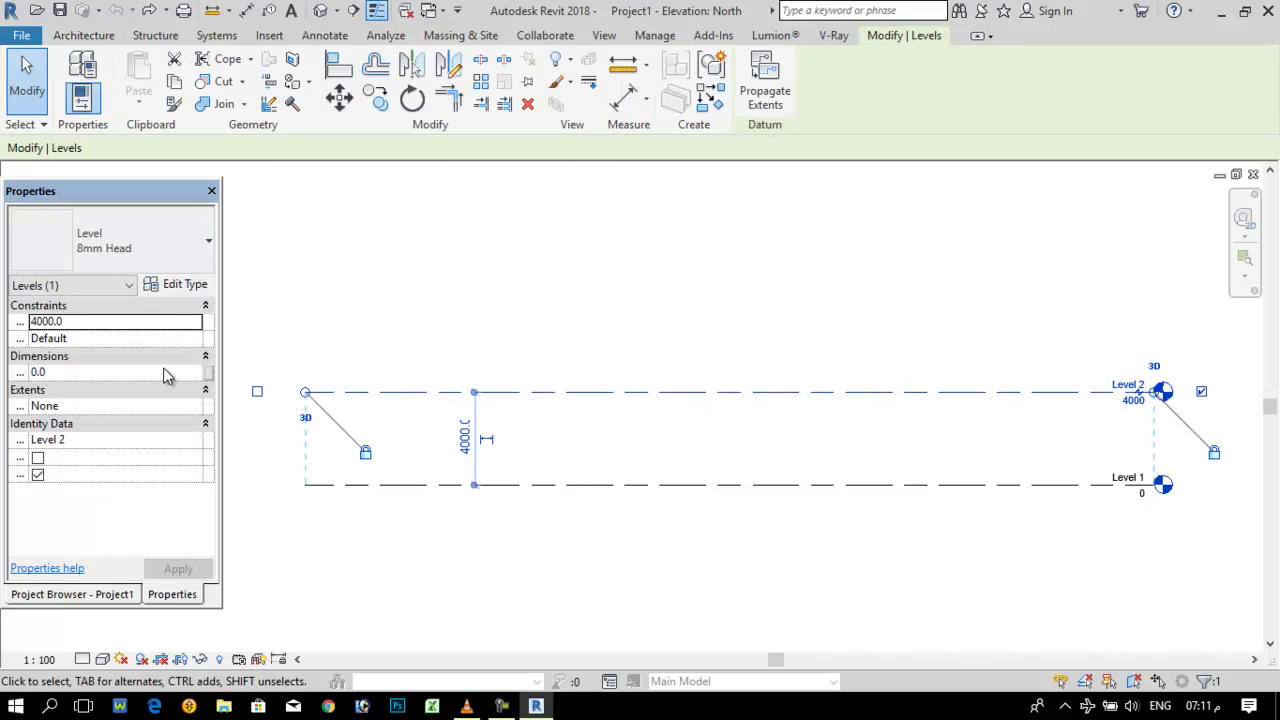
{"action": "left_click", "coordinate": [178, 287]}
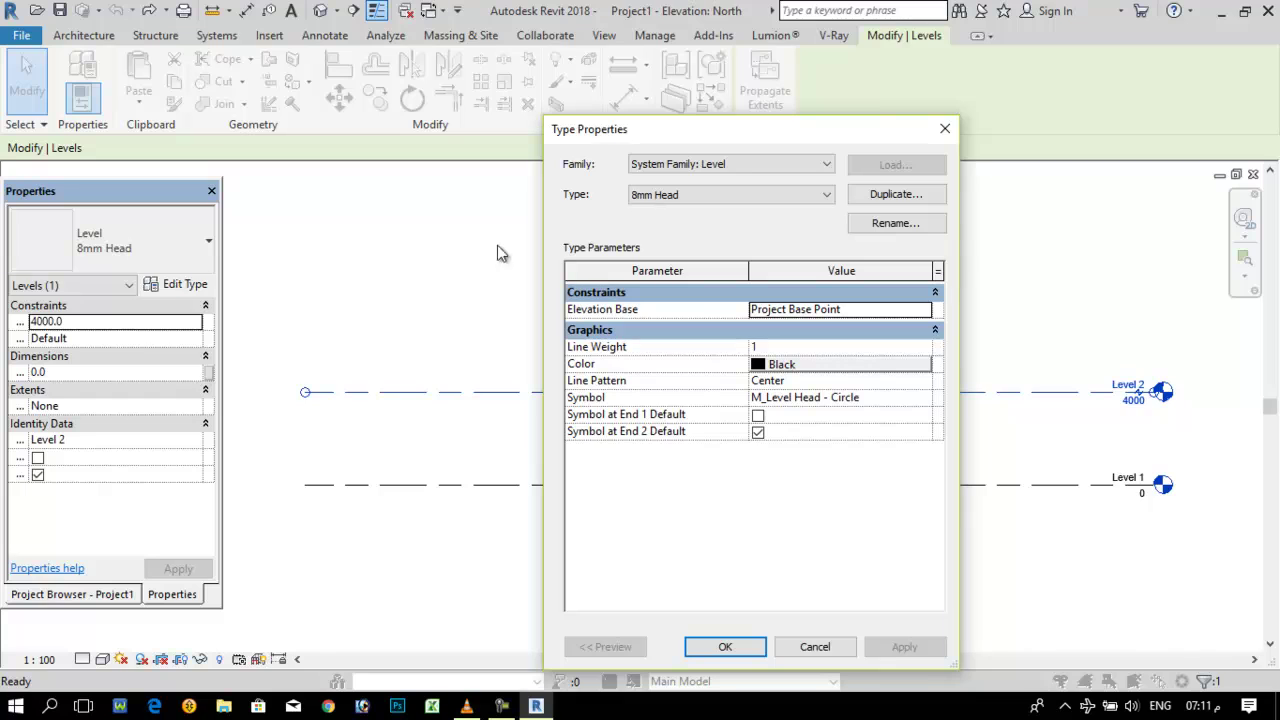
{"action": "left_click", "coordinate": [918, 197]}
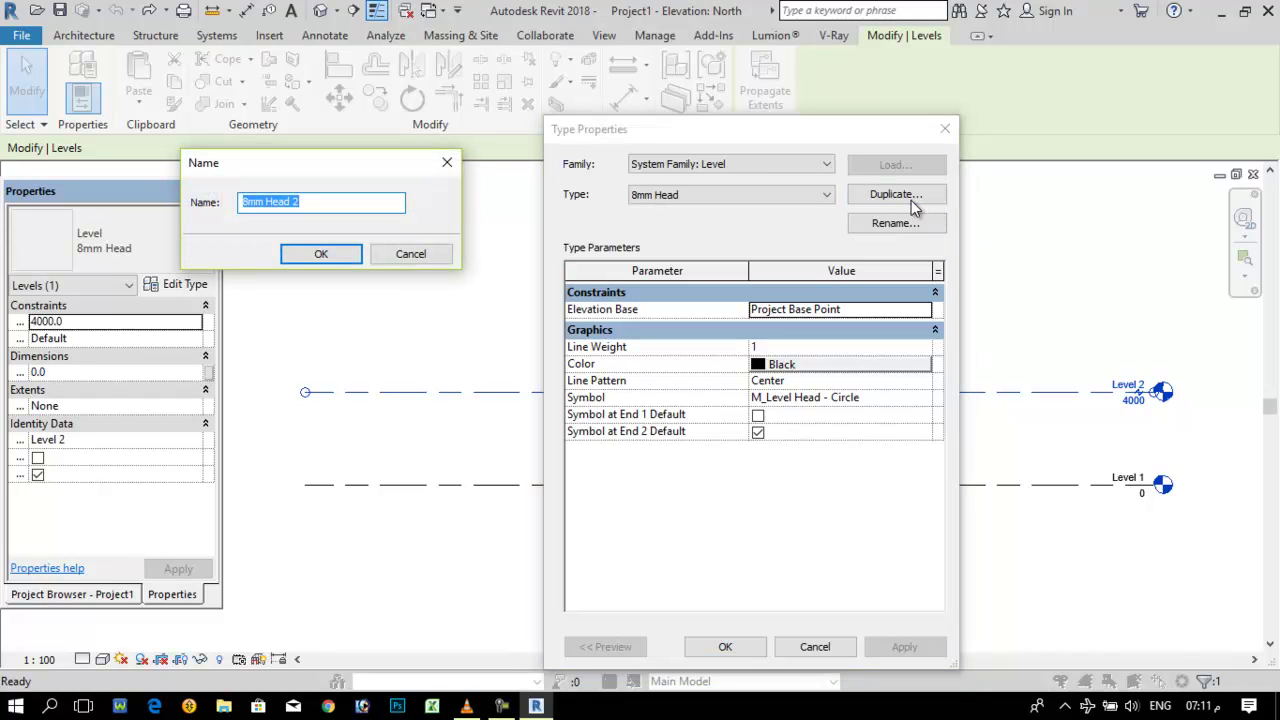
{"action": "type", "text": "cH"}
{"action": "left_click", "coordinate": [299, 256]}
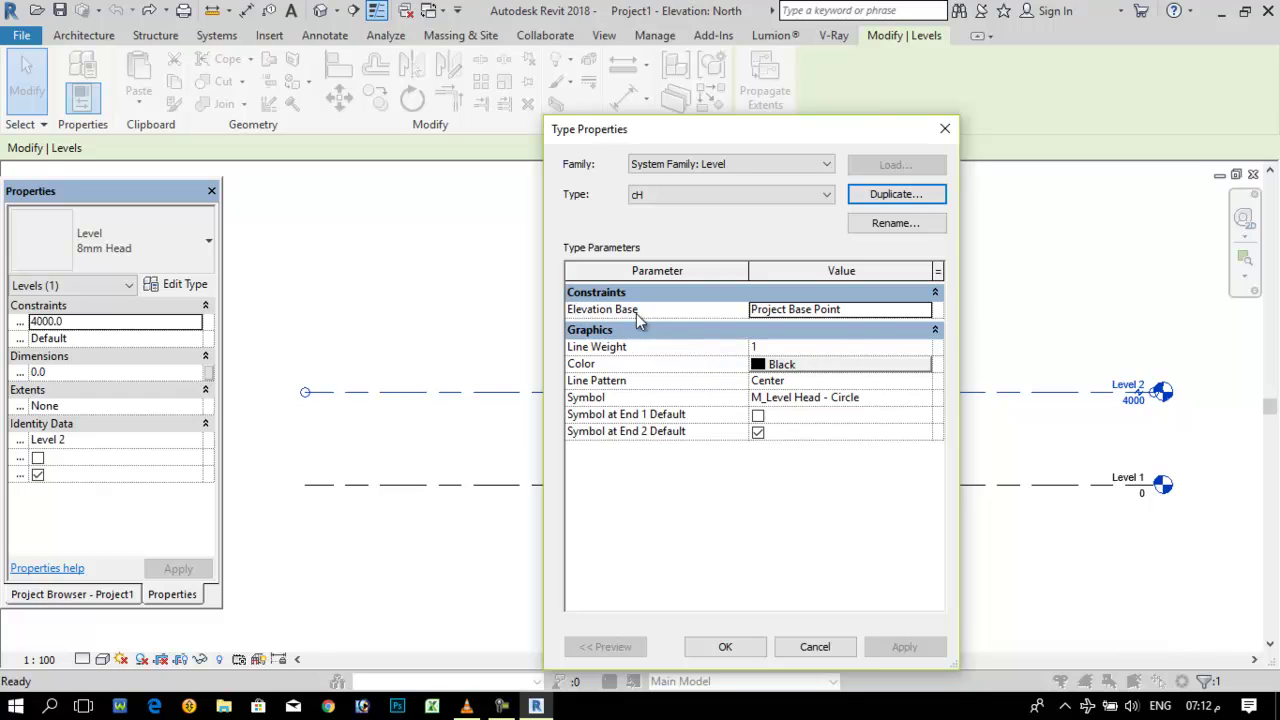
Set the line weight of the cH level type to 14, keeping Project Base Point as the elevation base.
{"action": "left_click", "coordinate": [925, 312]}
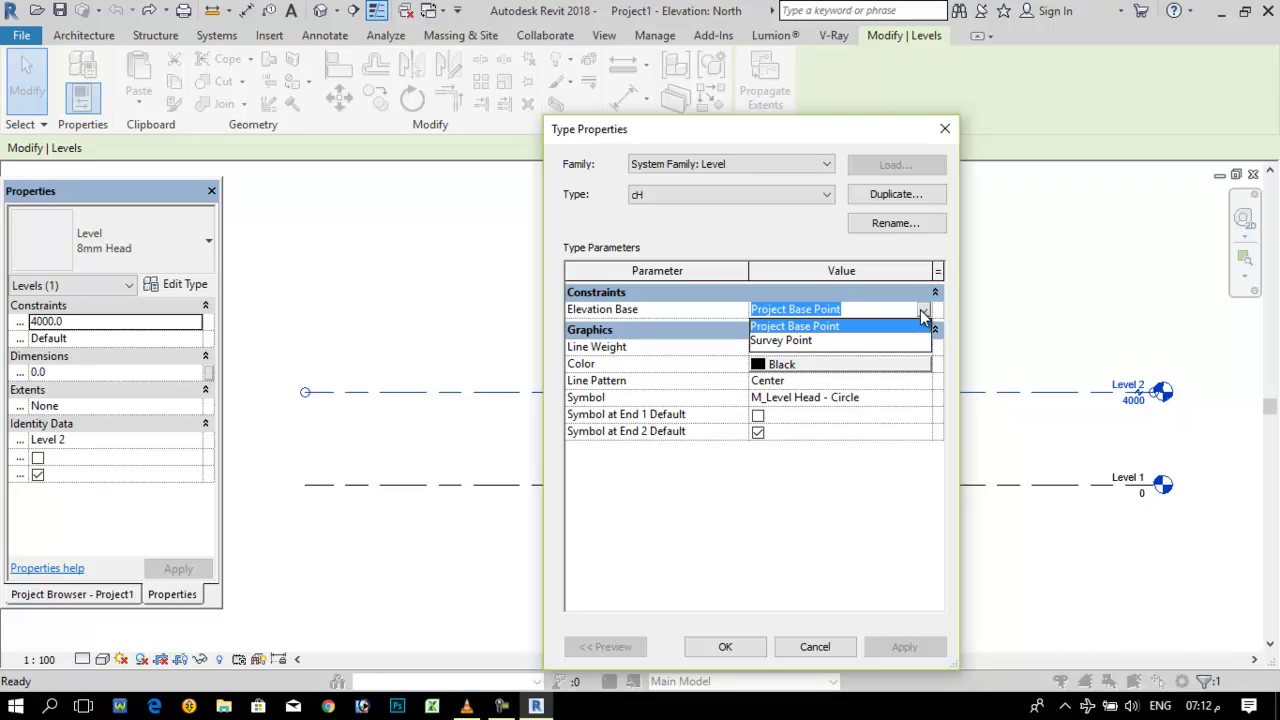
{"action": "left_click", "coordinate": [923, 312]}
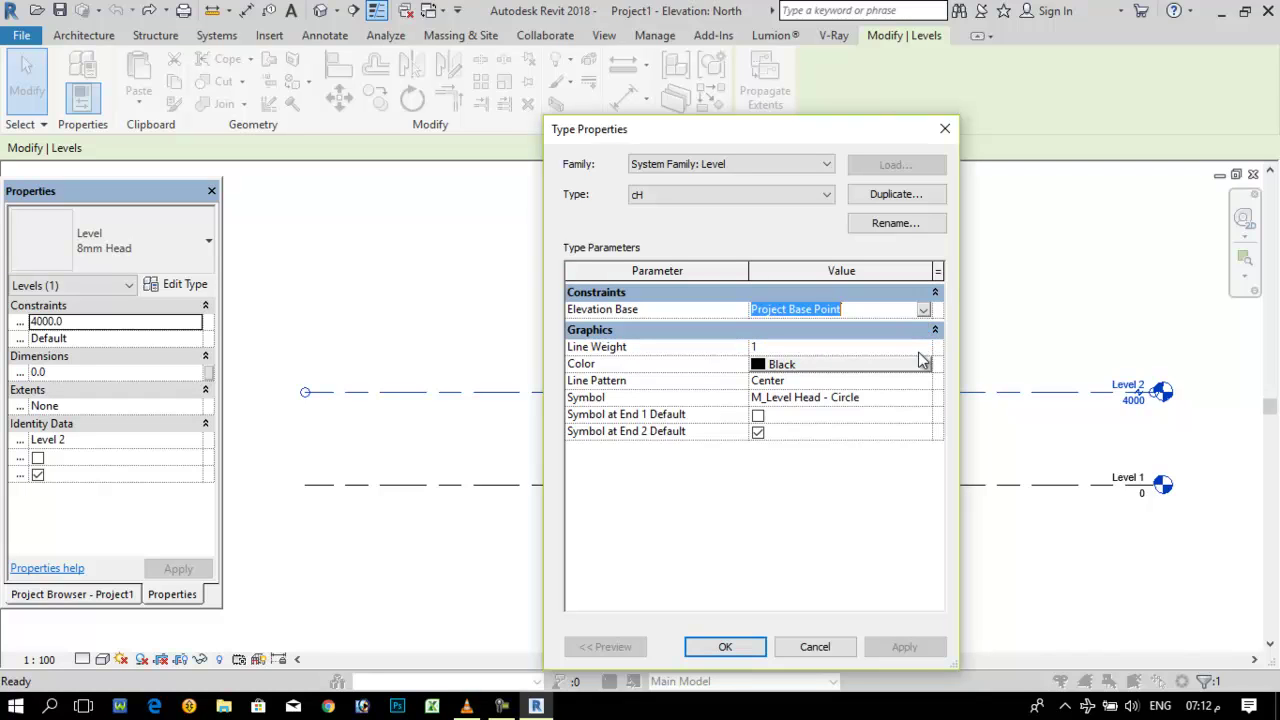
{"action": "left_click", "coordinate": [925, 347]}
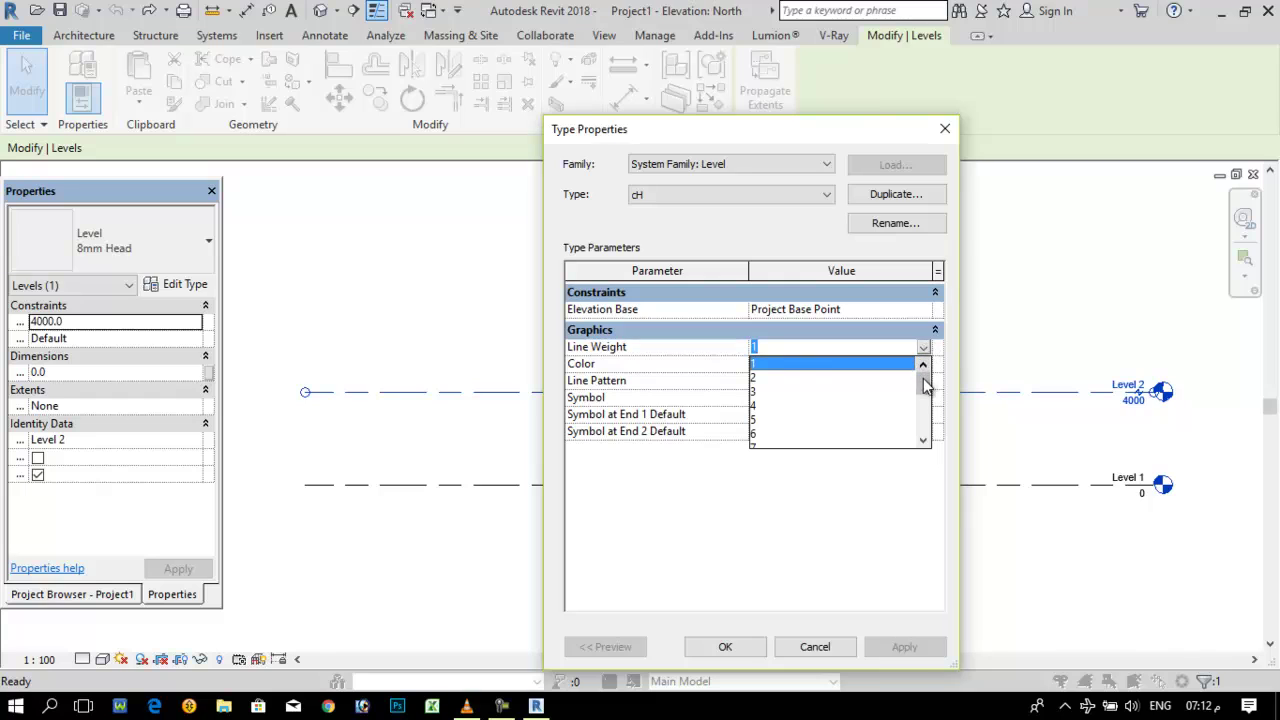
{"action": "left_click_drag", "start_coordinate": [923, 383], "coordinate": [924, 432]}
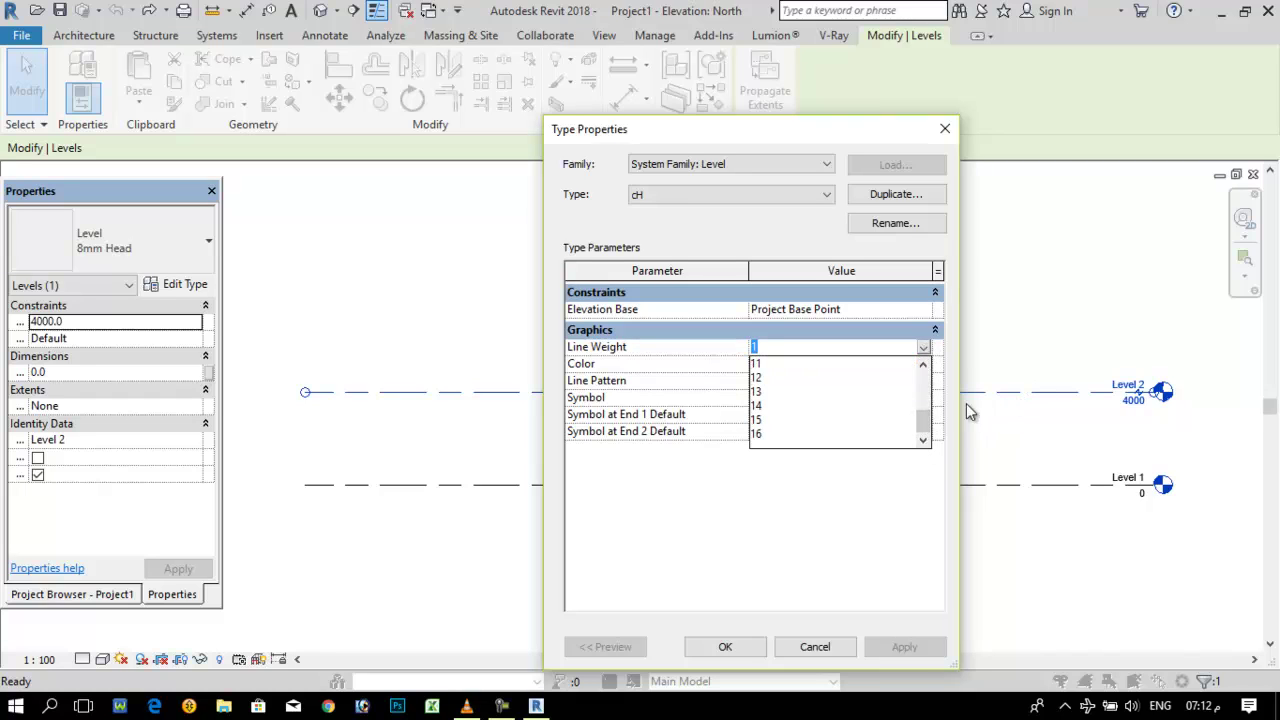
{"action": "left_click", "coordinate": [760, 407]}
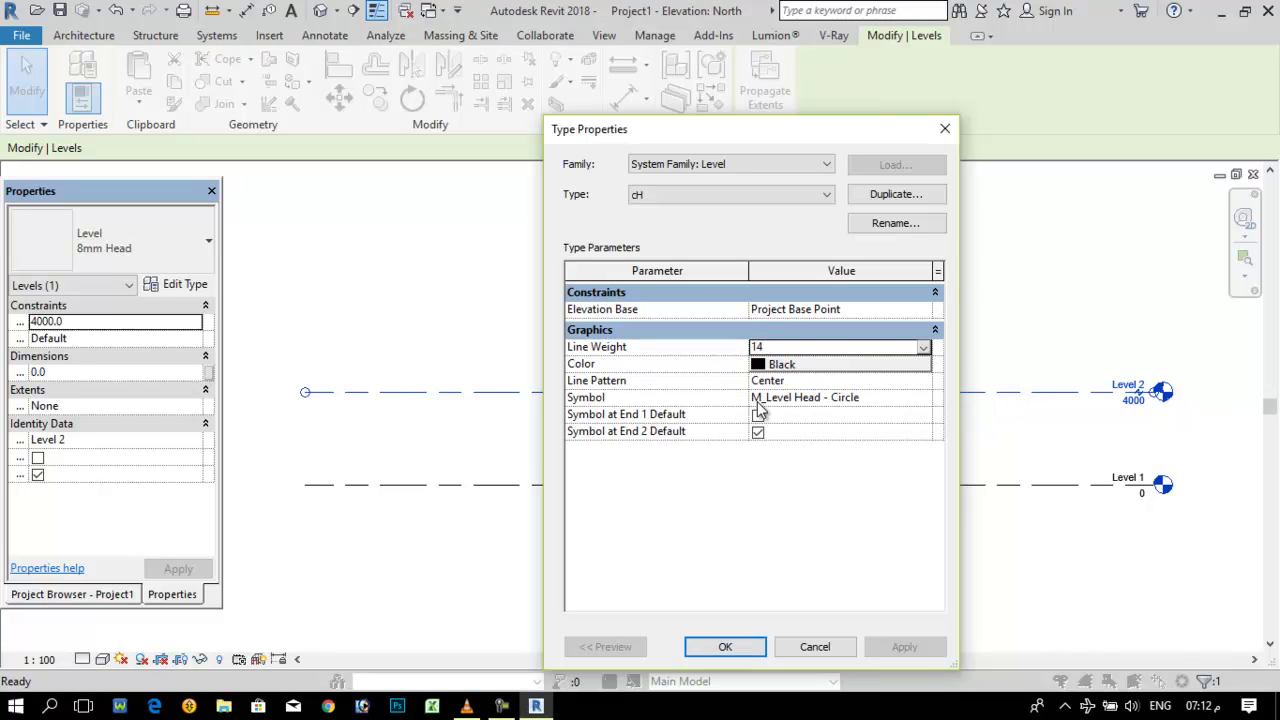
Set the cH level type's colour to yellow and apply the type to Level 2.
{"action": "left_click", "coordinate": [910, 366]}
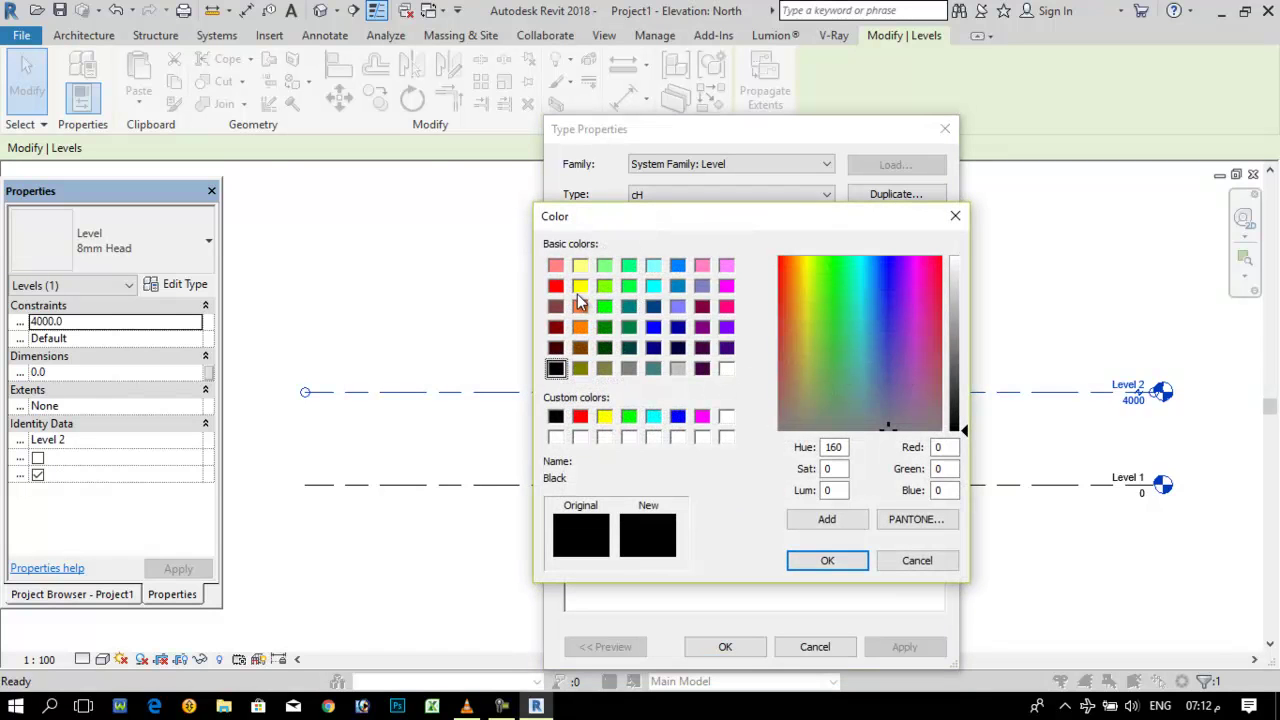
{"action": "left_click", "coordinate": [580, 286]}
{"action": "left_click", "coordinate": [828, 560]}
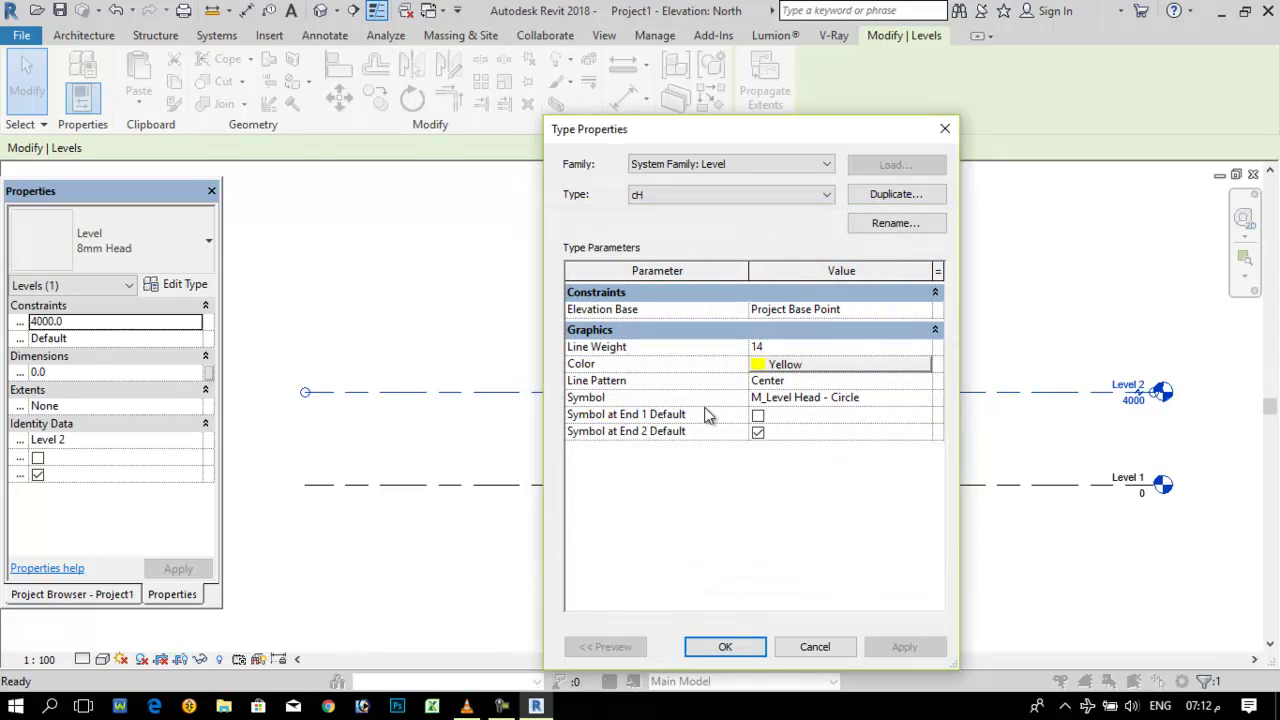
{"action": "left_click", "coordinate": [744, 647]}
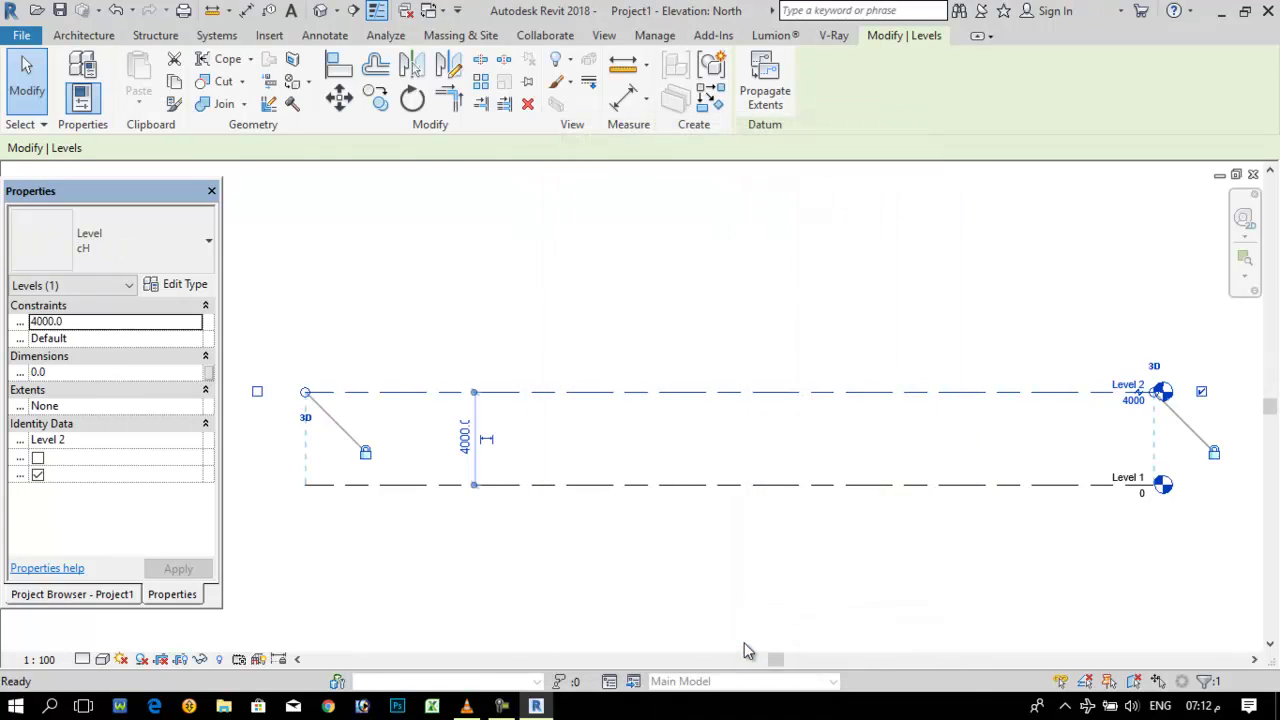
{"action": "left_click", "coordinate": [728, 305]}
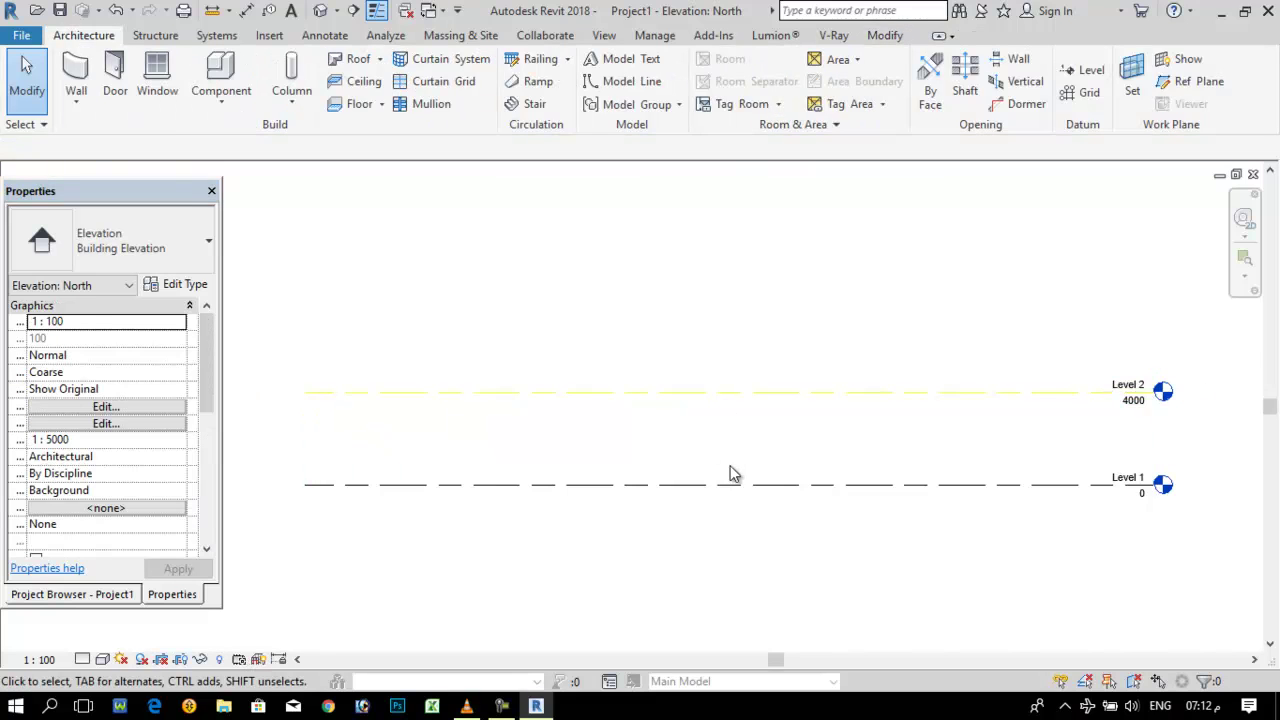
Reopen the type properties of Level 2 and set the cH type's colour to blue.
{"action": "scroll", "coordinate": [800, 435], "scroll_direction": "up", "scroll_amount": 5}
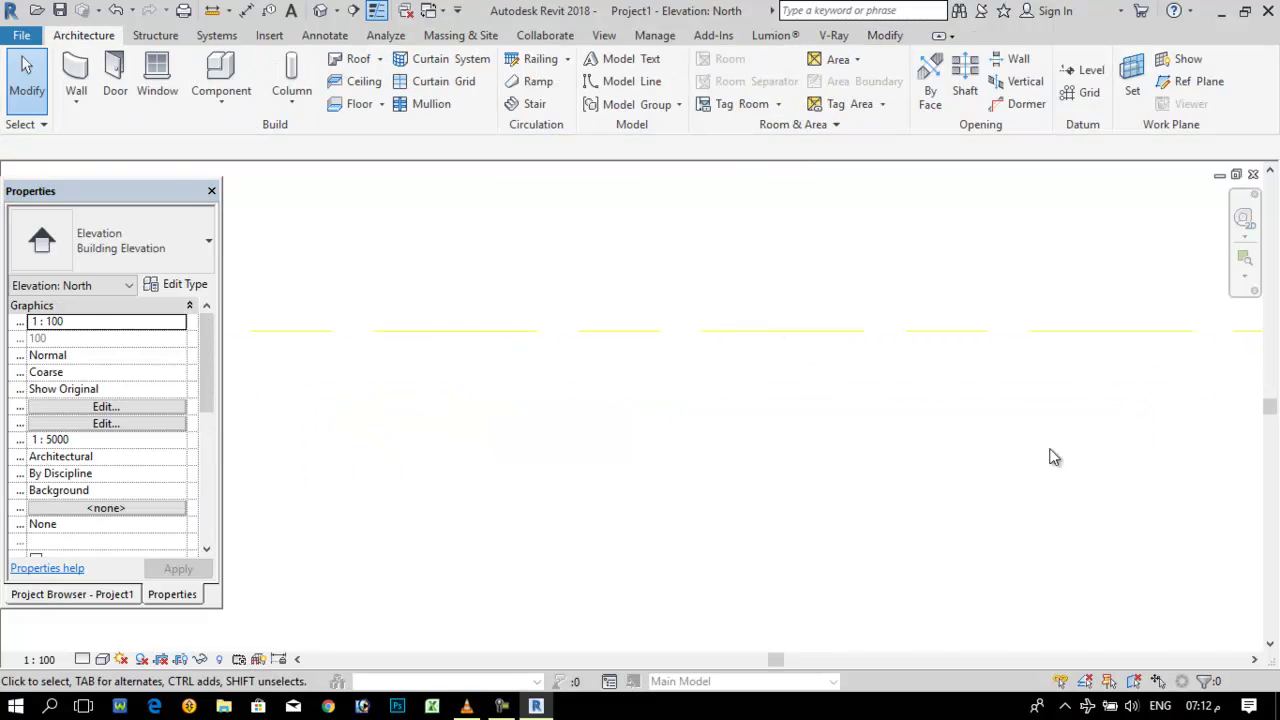
{"action": "scroll", "coordinate": [634, 410], "scroll_direction": "down", "scroll_amount": 3}
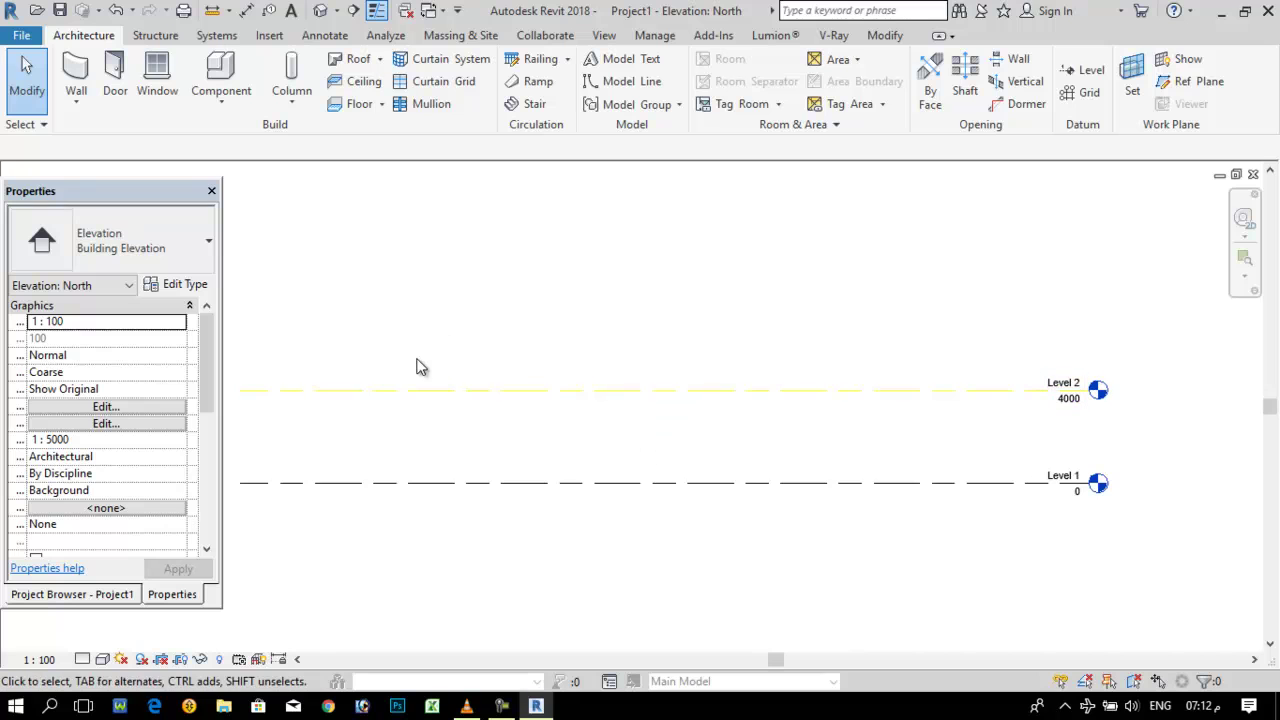
{"action": "left_click_drag", "start_coordinate": [534, 437], "coordinate": [360, 337]}
{"action": "left_click", "coordinate": [183, 287]}
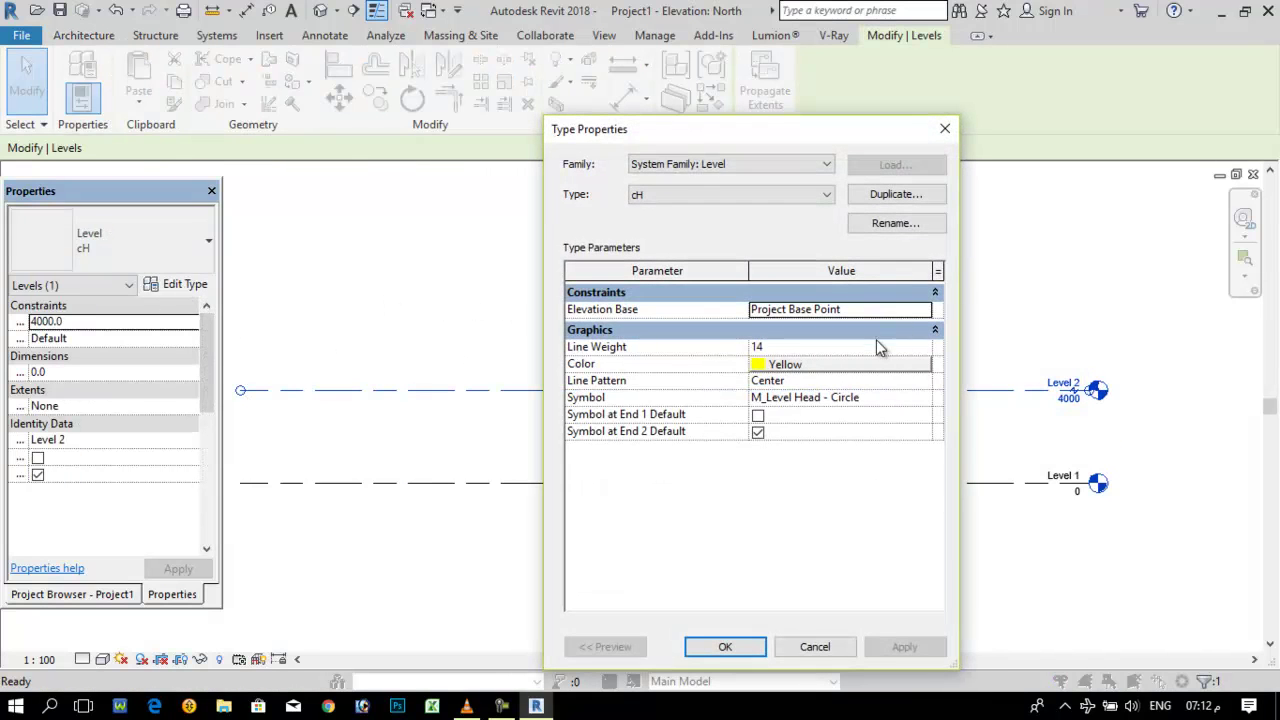
{"action": "left_click", "coordinate": [921, 367]}
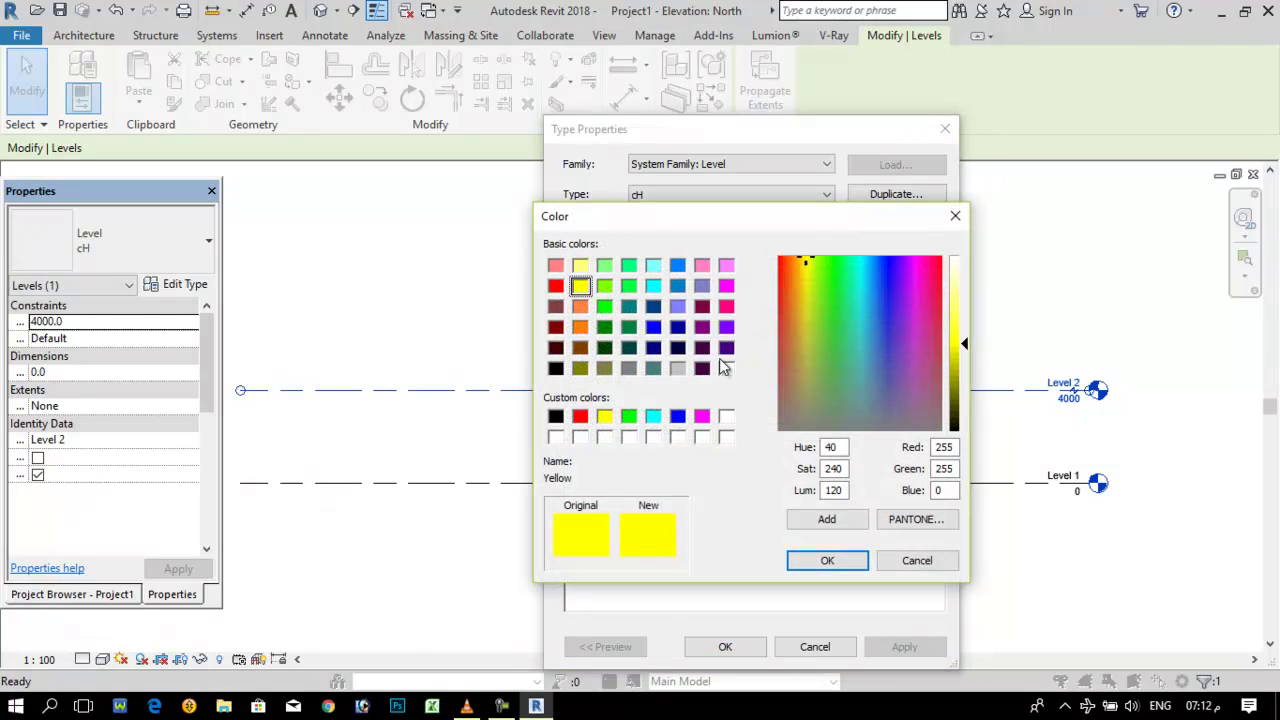
{"action": "left_click", "coordinate": [652, 327]}
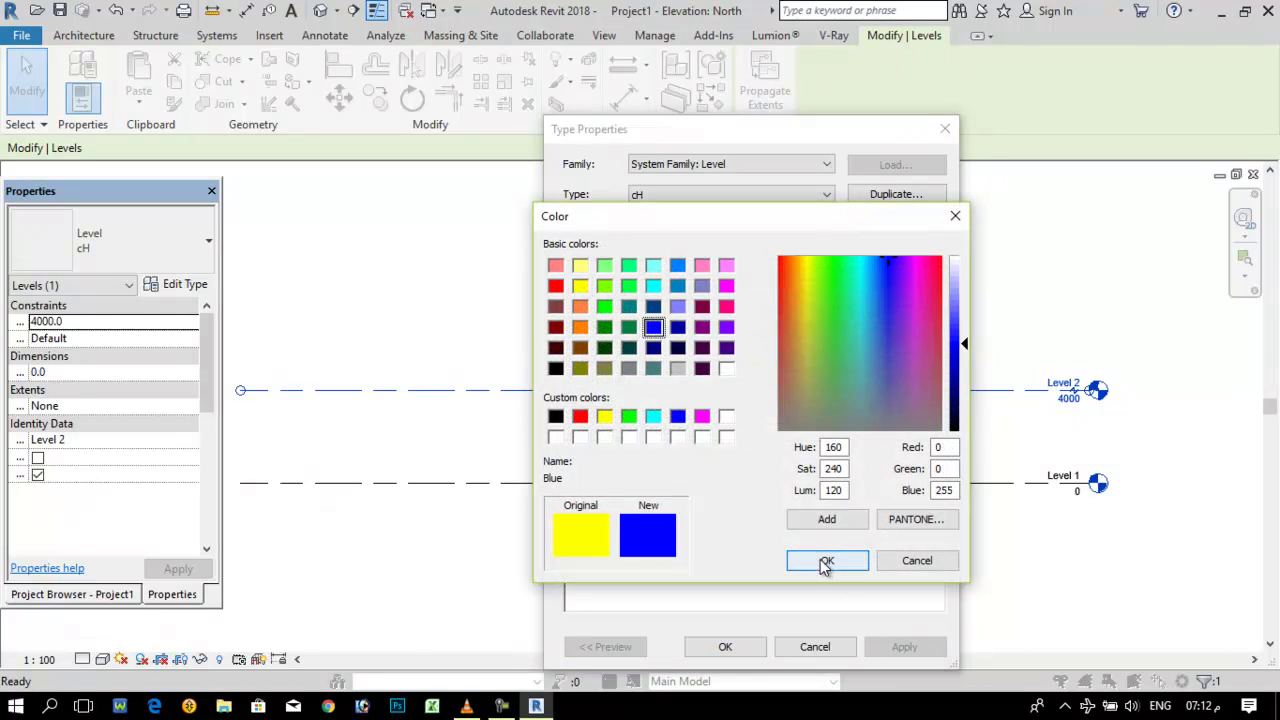
{"action": "left_click", "coordinate": [827, 560]}
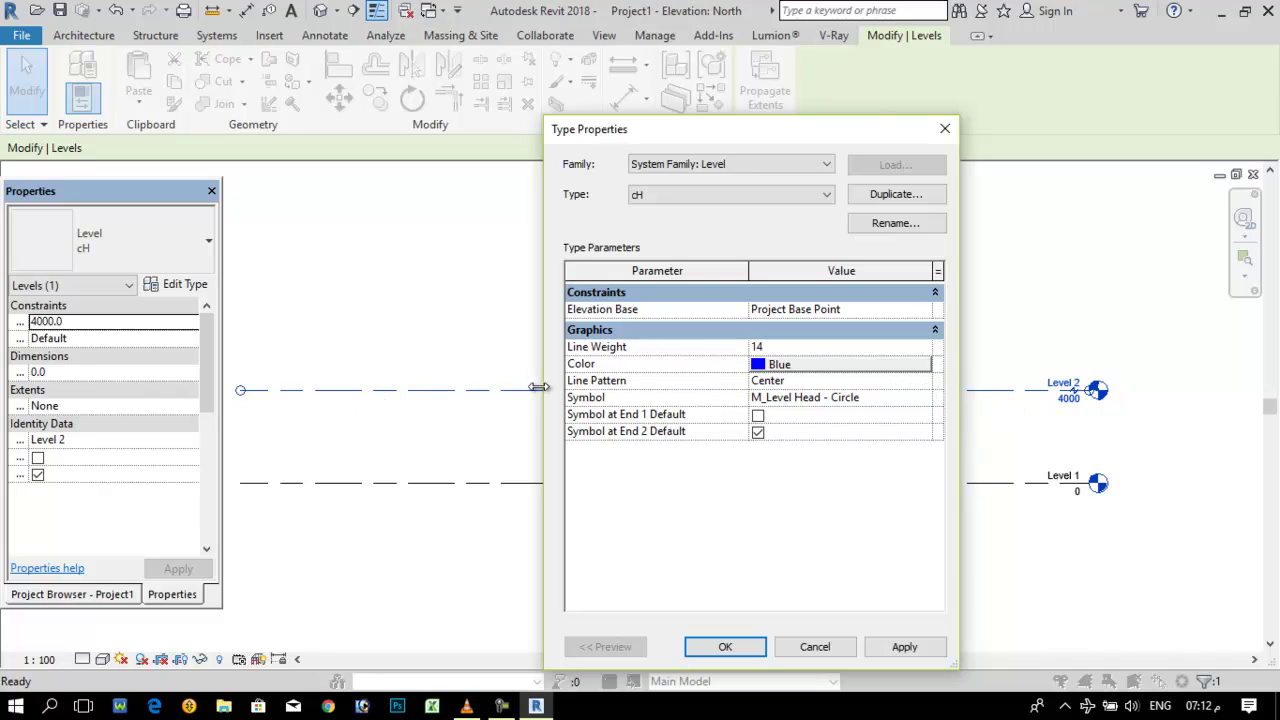
Set the line pattern of the cH level type to Dash.
{"action": "left_click", "coordinate": [921, 381]}
{"action": "left_click", "coordinate": [922, 381]}
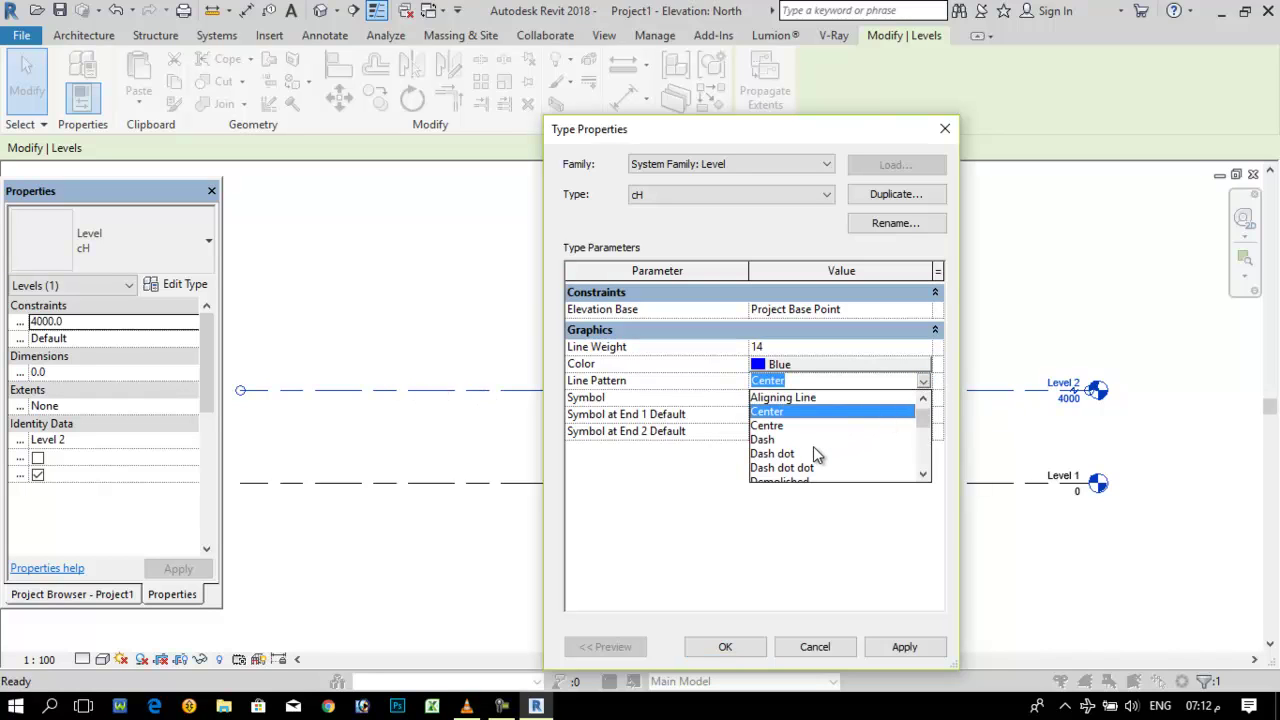
{"action": "left_click", "coordinate": [767, 440]}
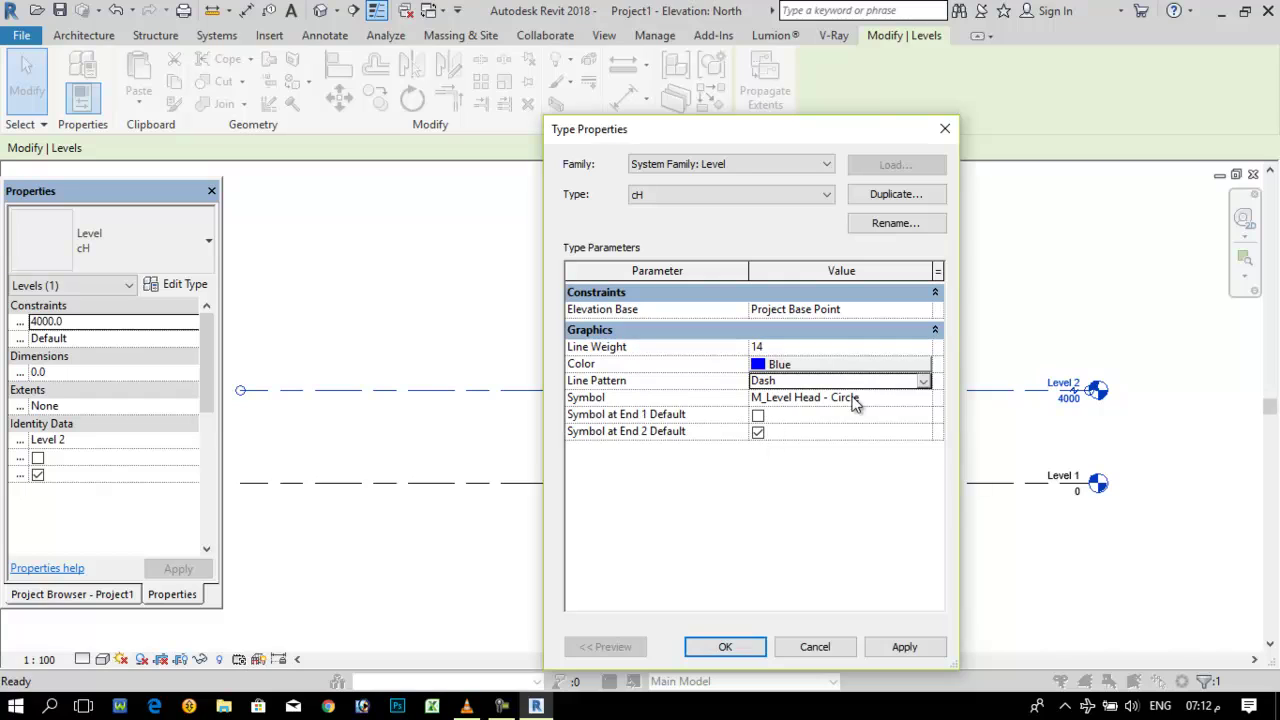
Set the cH level type's symbol to <none> and apply the change.
{"action": "left_click", "coordinate": [924, 398]}
{"action": "left_click", "coordinate": [924, 399]}
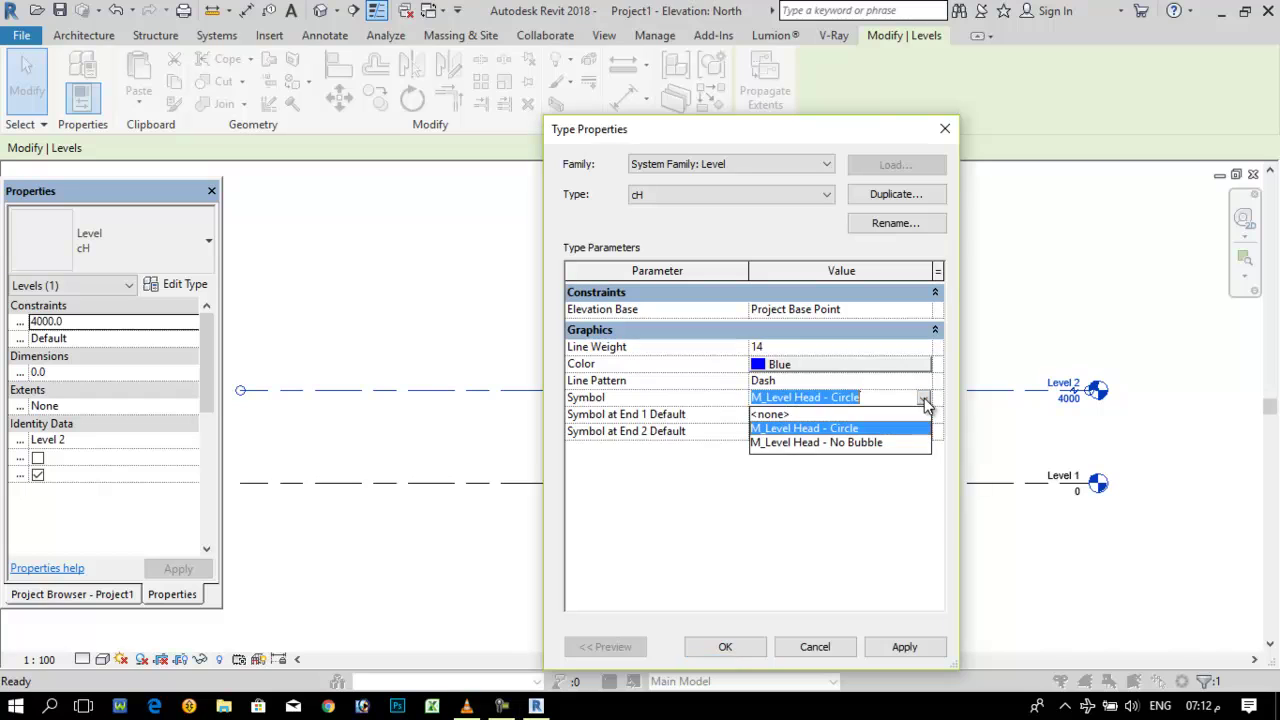
{"action": "left_click", "coordinate": [825, 413]}
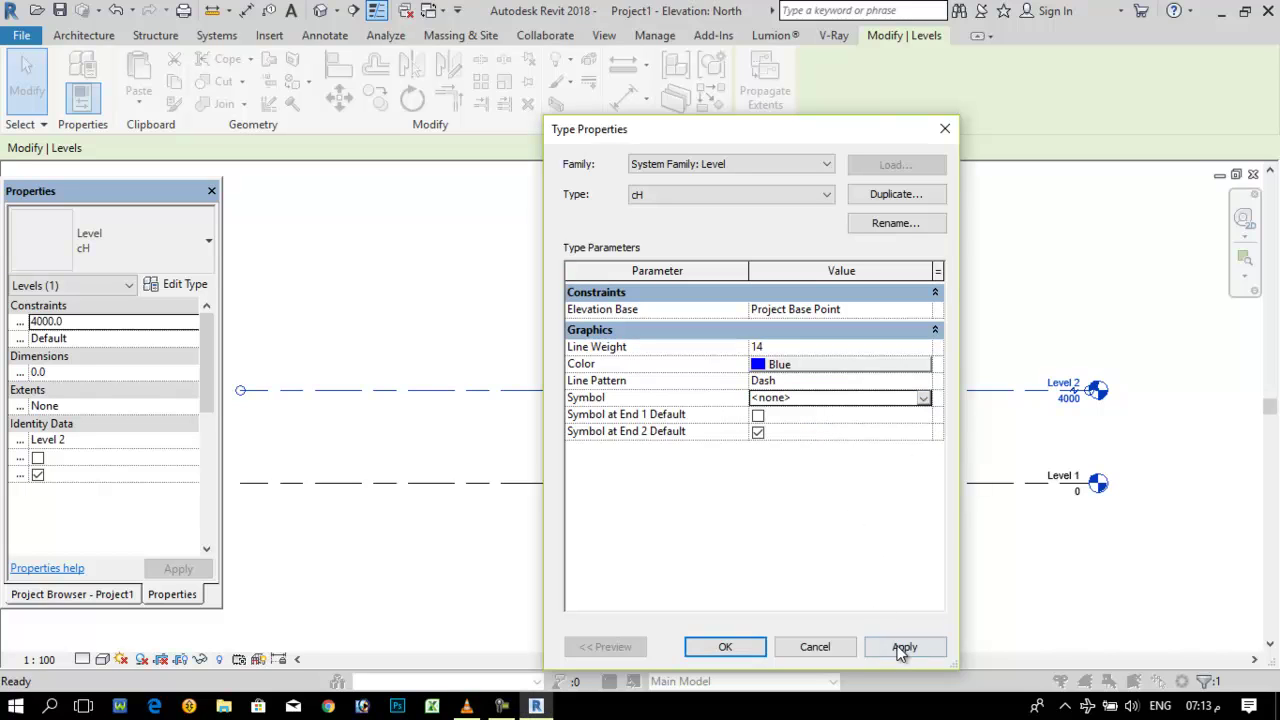
{"action": "left_click", "coordinate": [898, 646]}
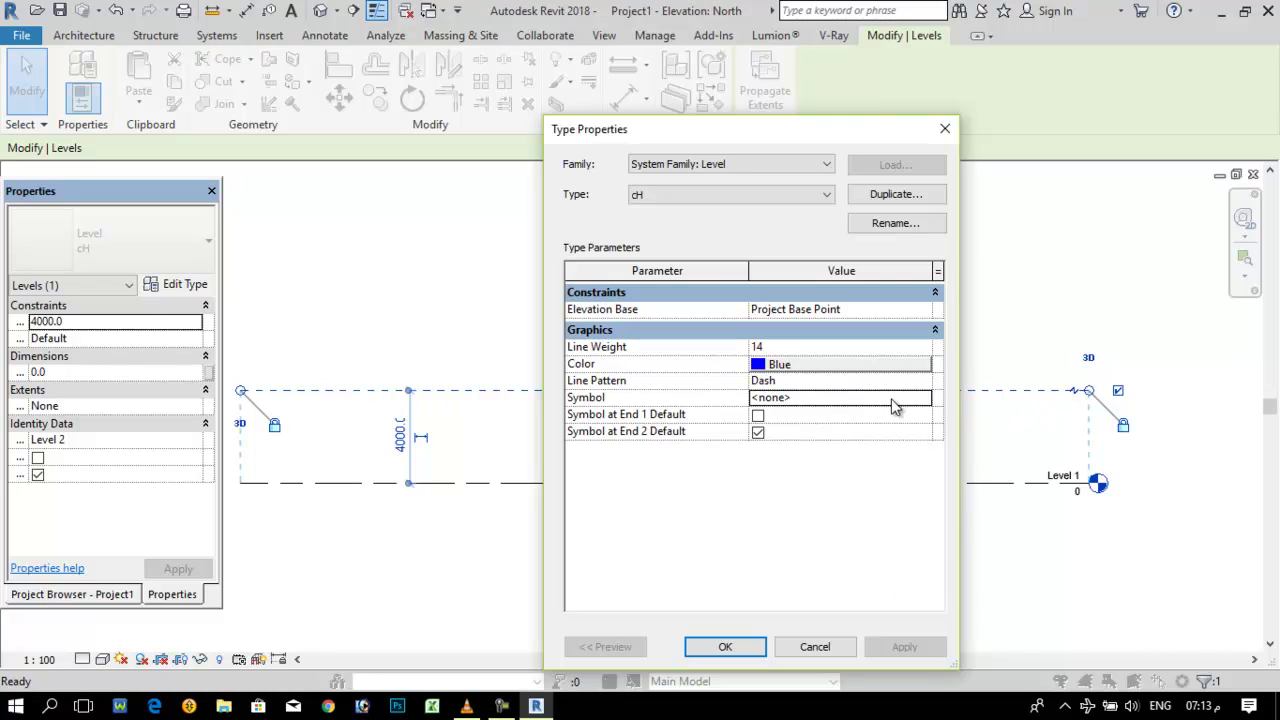
Set the cH type's symbol to M_Level Head - Circle, enable Symbol at End 1 Default, and confirm the type properties.
{"action": "left_click", "coordinate": [922, 399]}
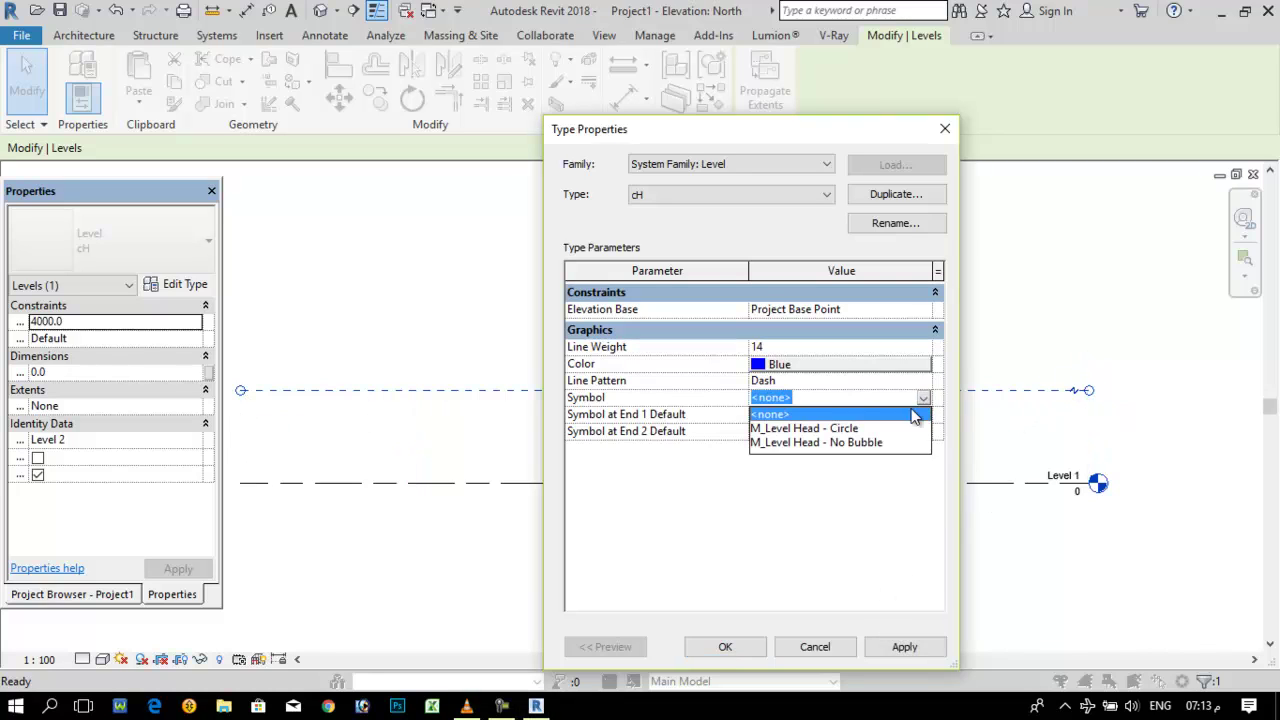
{"action": "left_click", "coordinate": [856, 428]}
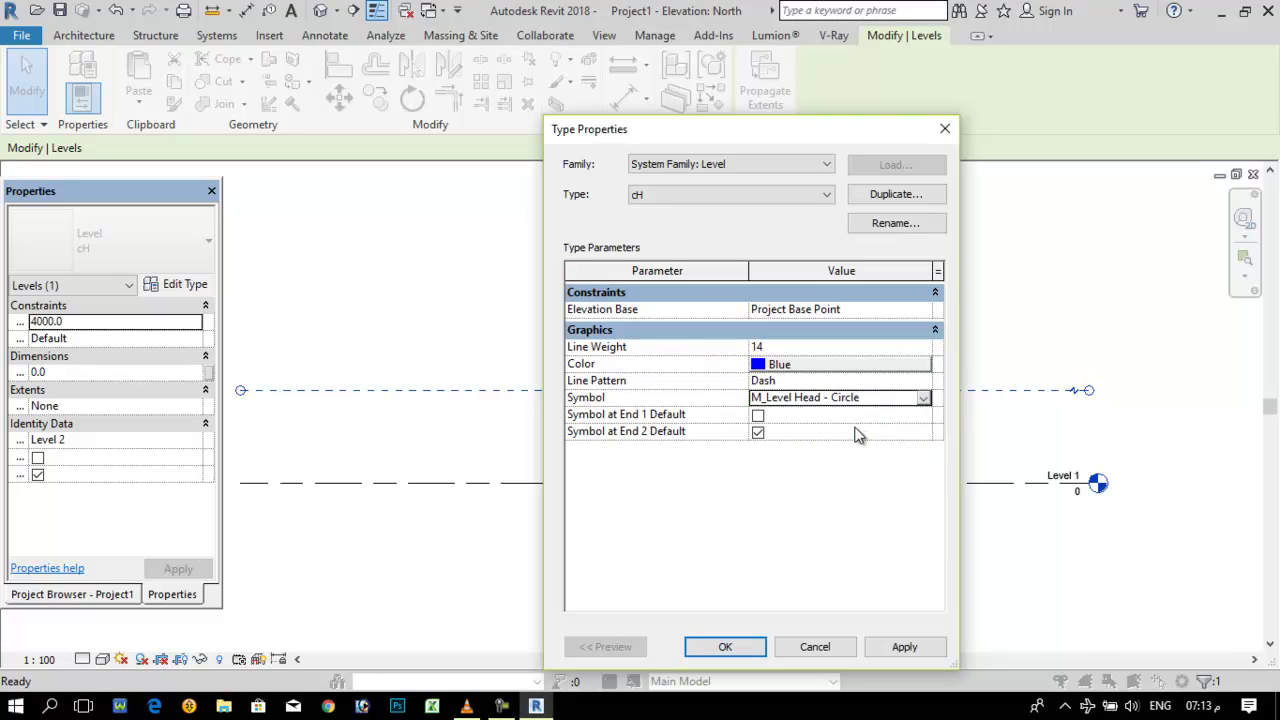
{"action": "left_click", "coordinate": [758, 416]}
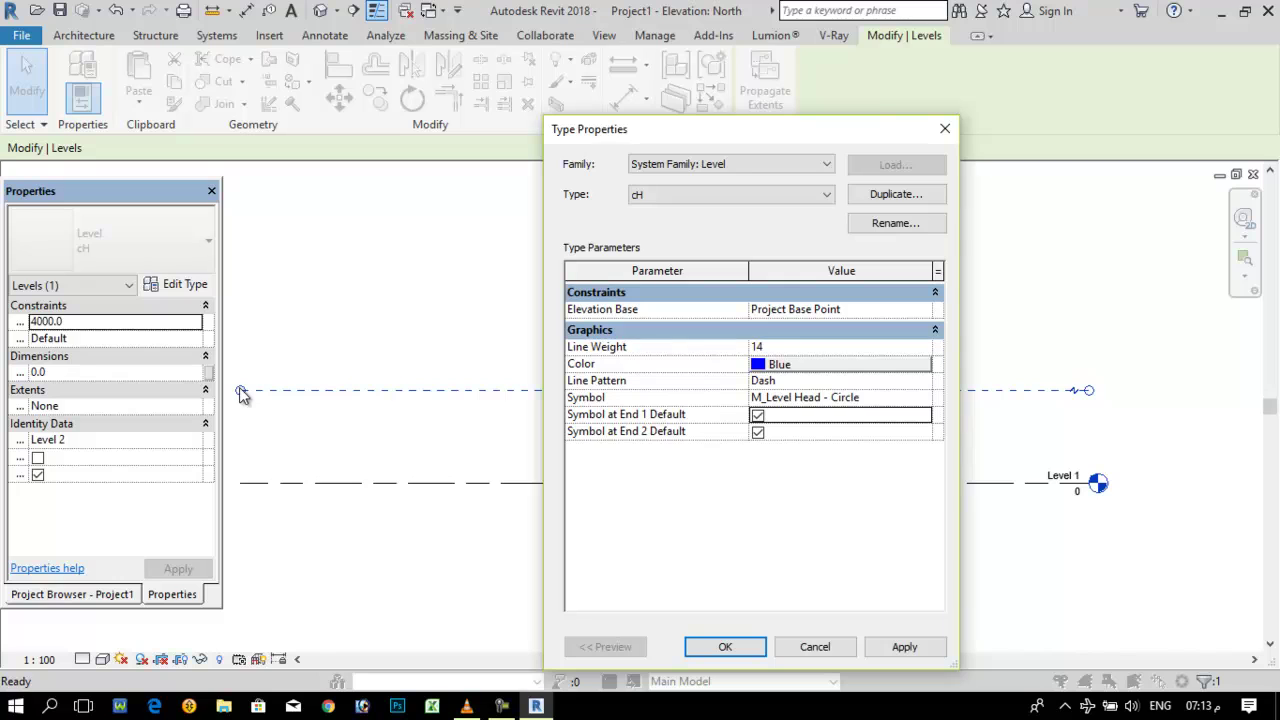
{"action": "left_click", "coordinate": [896, 650]}
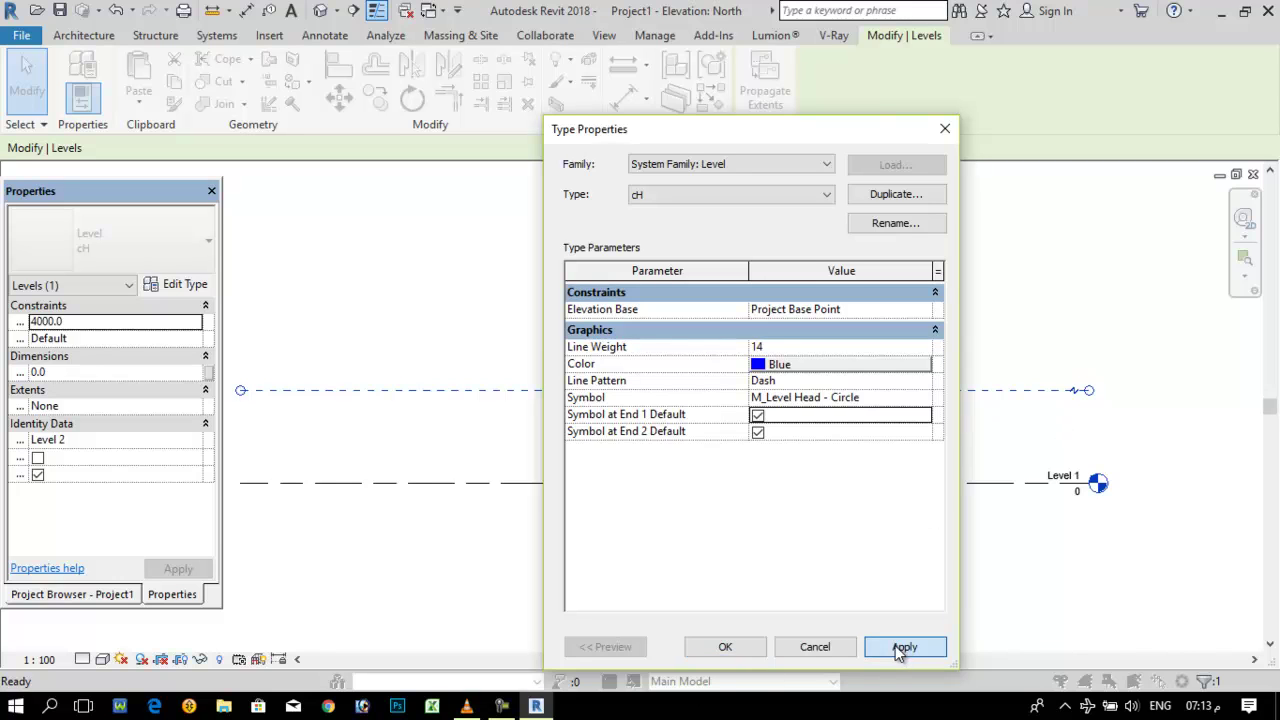
{"action": "left_click", "coordinate": [729, 646]}
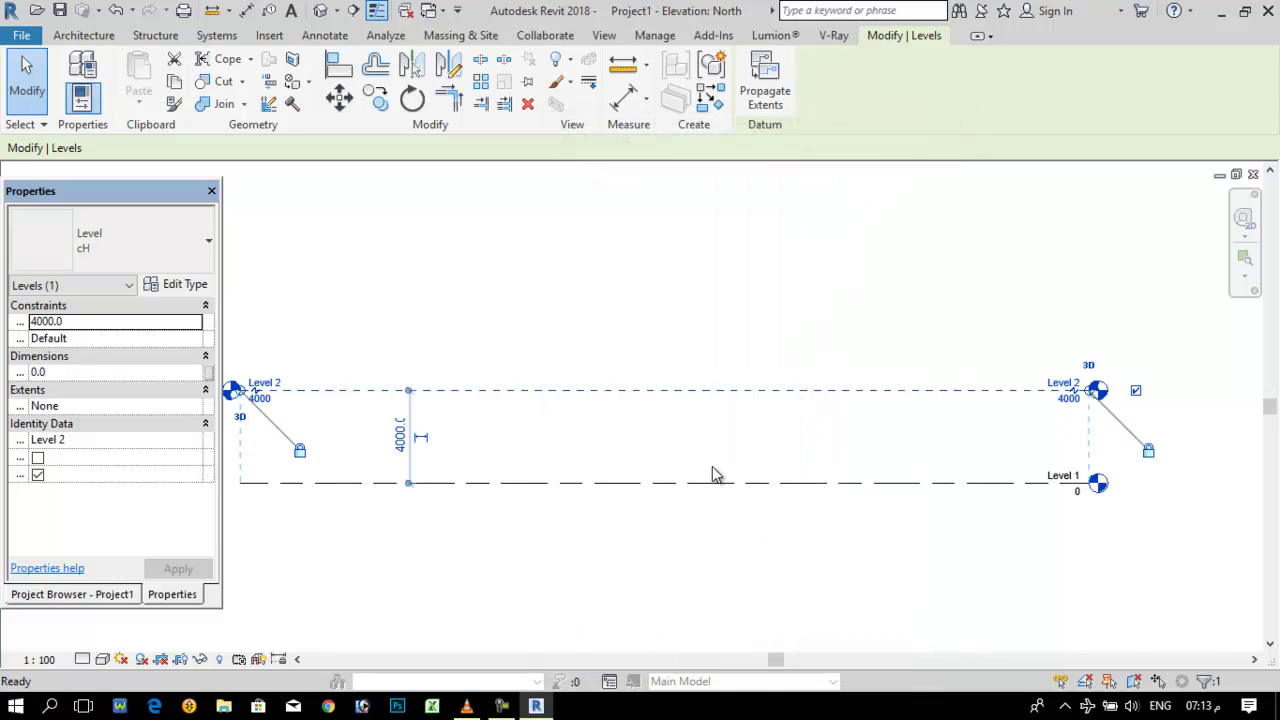
{"action": "left_click", "coordinate": [664, 419]}
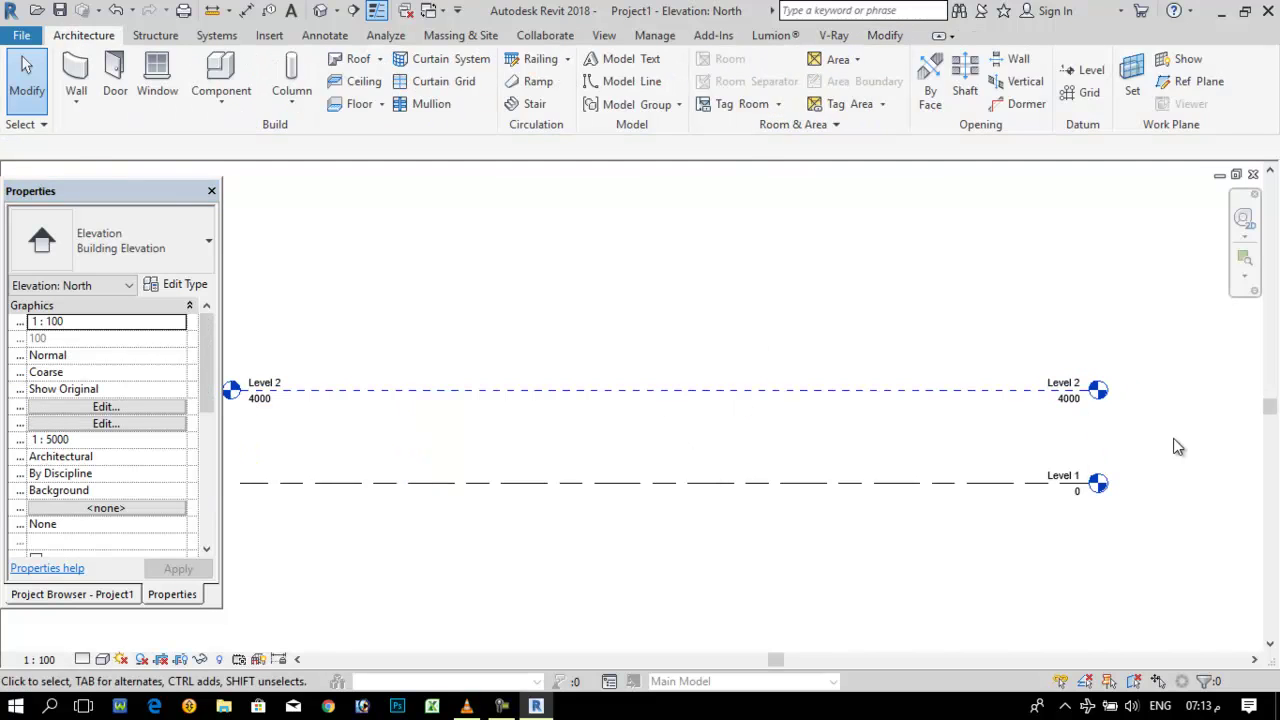
{"action": "scroll", "coordinate": [990, 420], "scroll_direction": "down", "scroll_amount": 2}
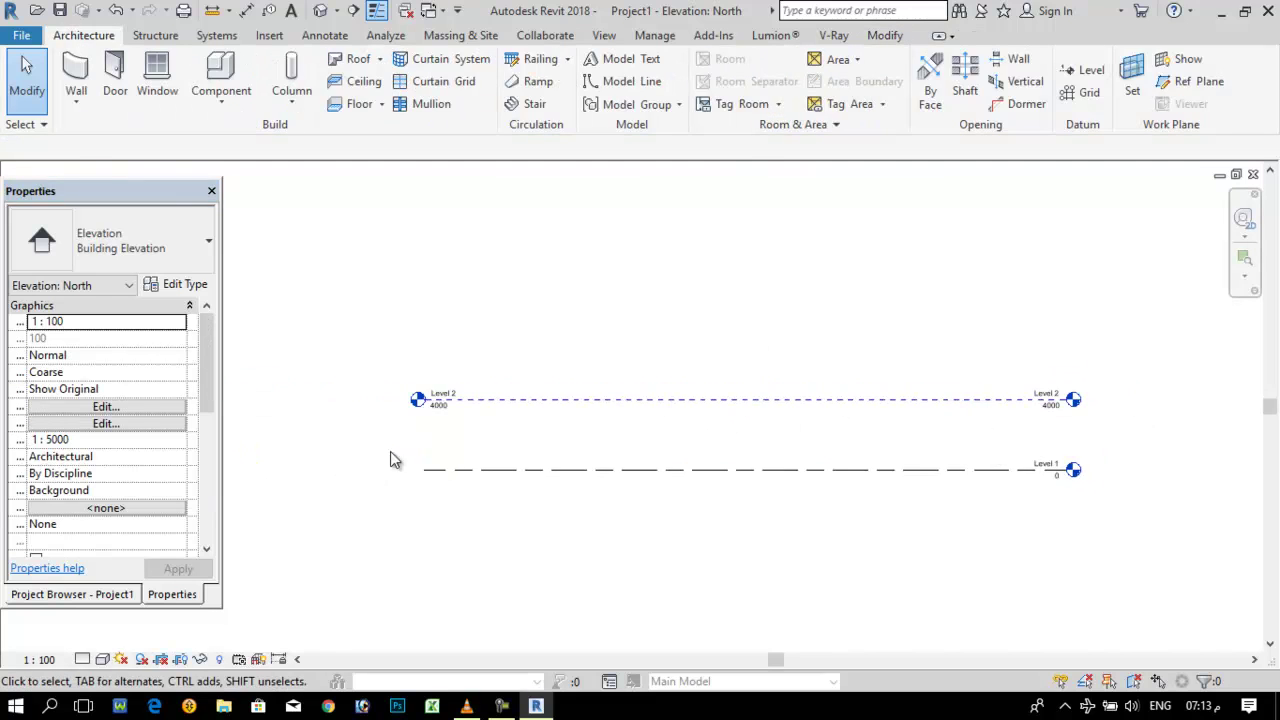
{"action": "scroll", "coordinate": [510, 440], "scroll_direction": "up", "scroll_amount": 2}
{"action": "scroll", "coordinate": [246, 457], "scroll_direction": "down", "scroll_amount": 2}
{"action": "scroll", "coordinate": [768, 480], "scroll_direction": "up", "scroll_amount": 1}
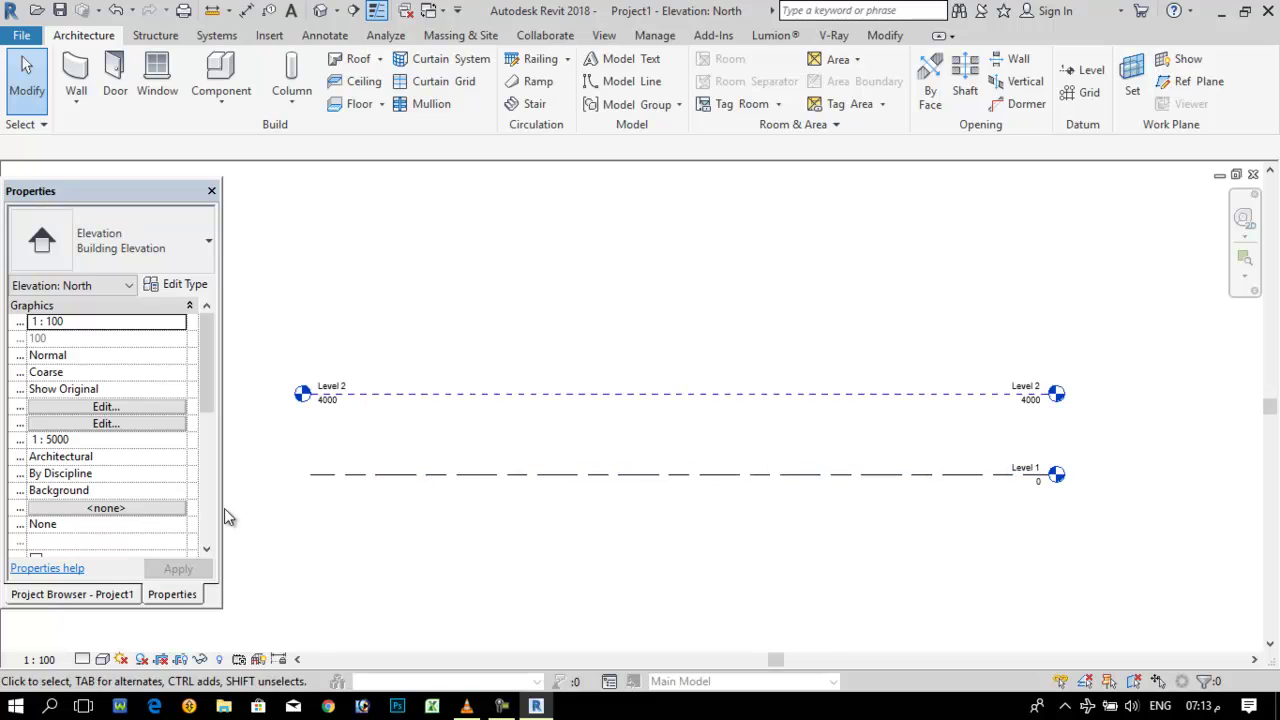
Open the Level 1 floor plan view.
{"action": "left_click", "coordinate": [107, 600]}
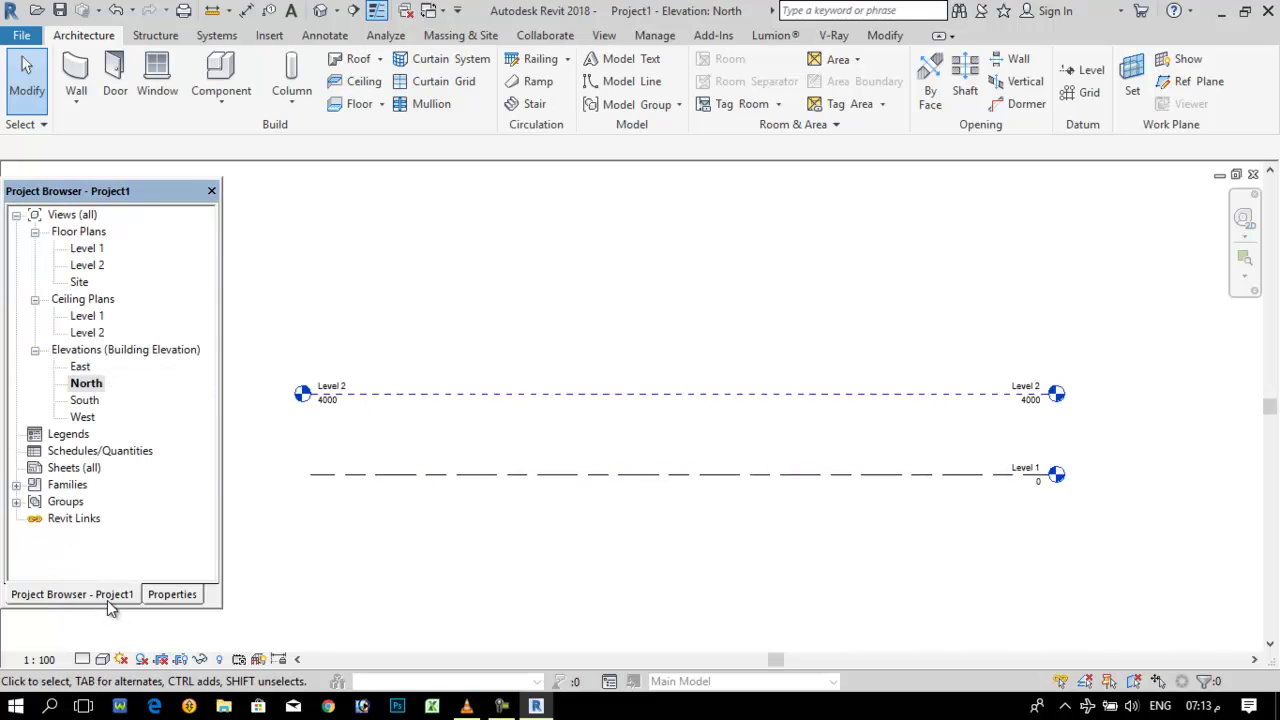
{"action": "left_click", "coordinate": [90, 251]}
{"action": "double_click", "coordinate": [90, 251]}
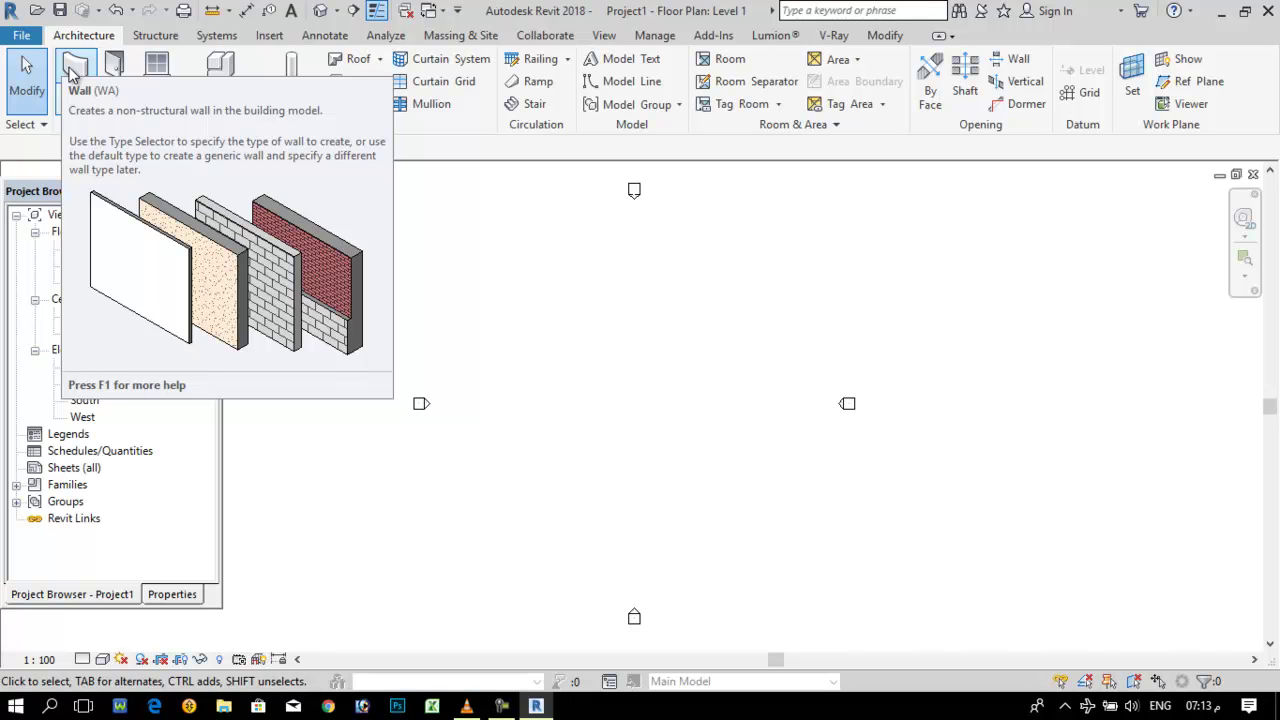
Draw a closed rectangle of walls about 28000 by 25000 mm between the elevation markers and end the Wall command.
{"action": "left_click", "coordinate": [70, 75]}
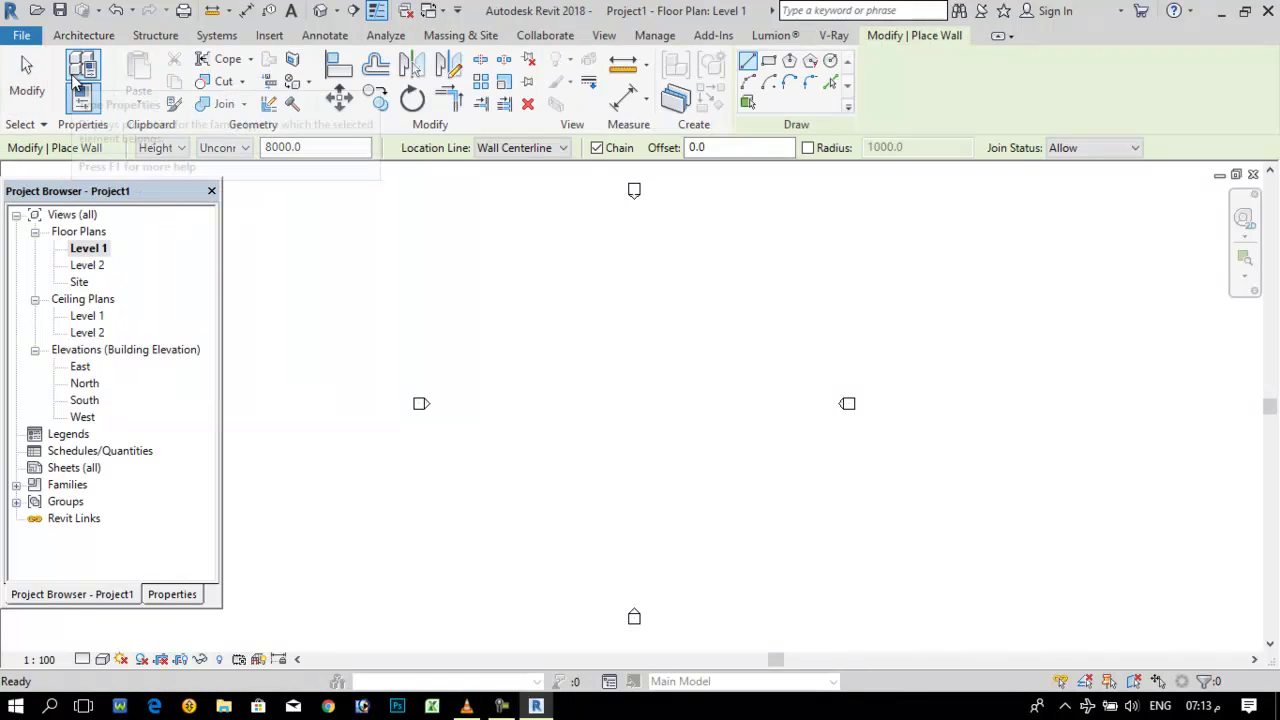
{"action": "left_click", "coordinate": [769, 61]}
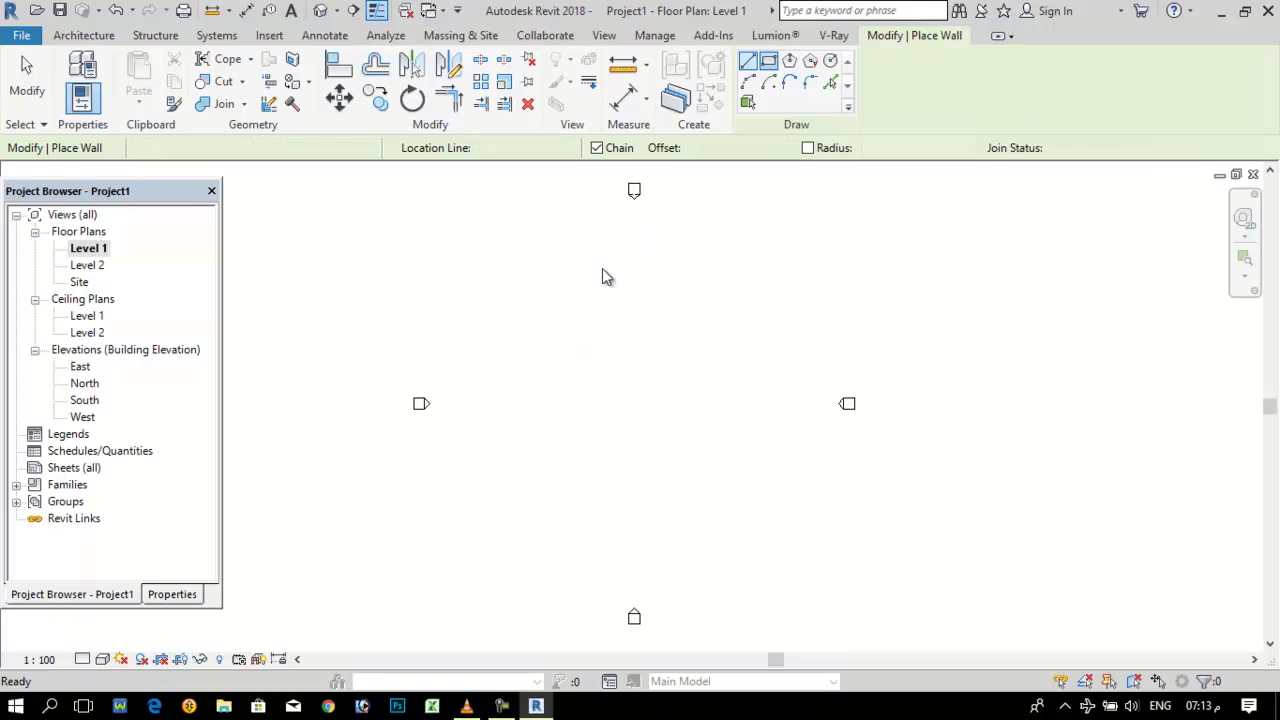
{"action": "left_click", "coordinate": [541, 269]}
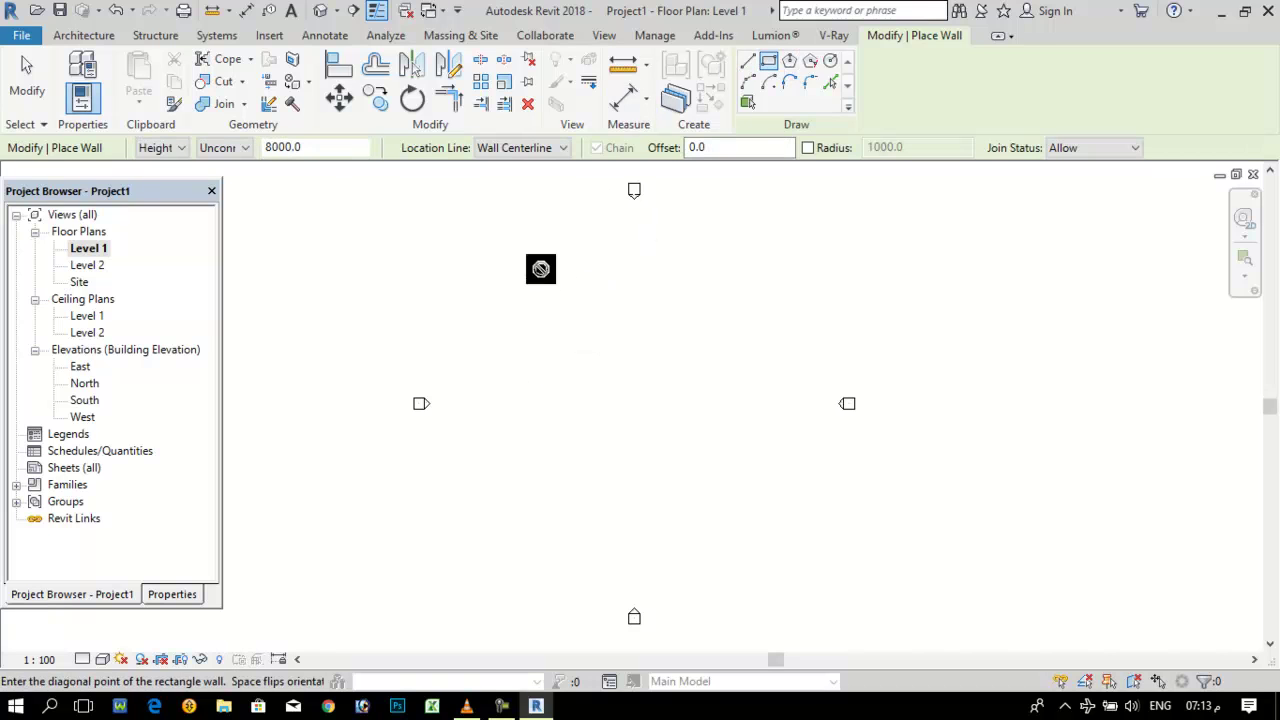
{"action": "left_click", "coordinate": [776, 478]}
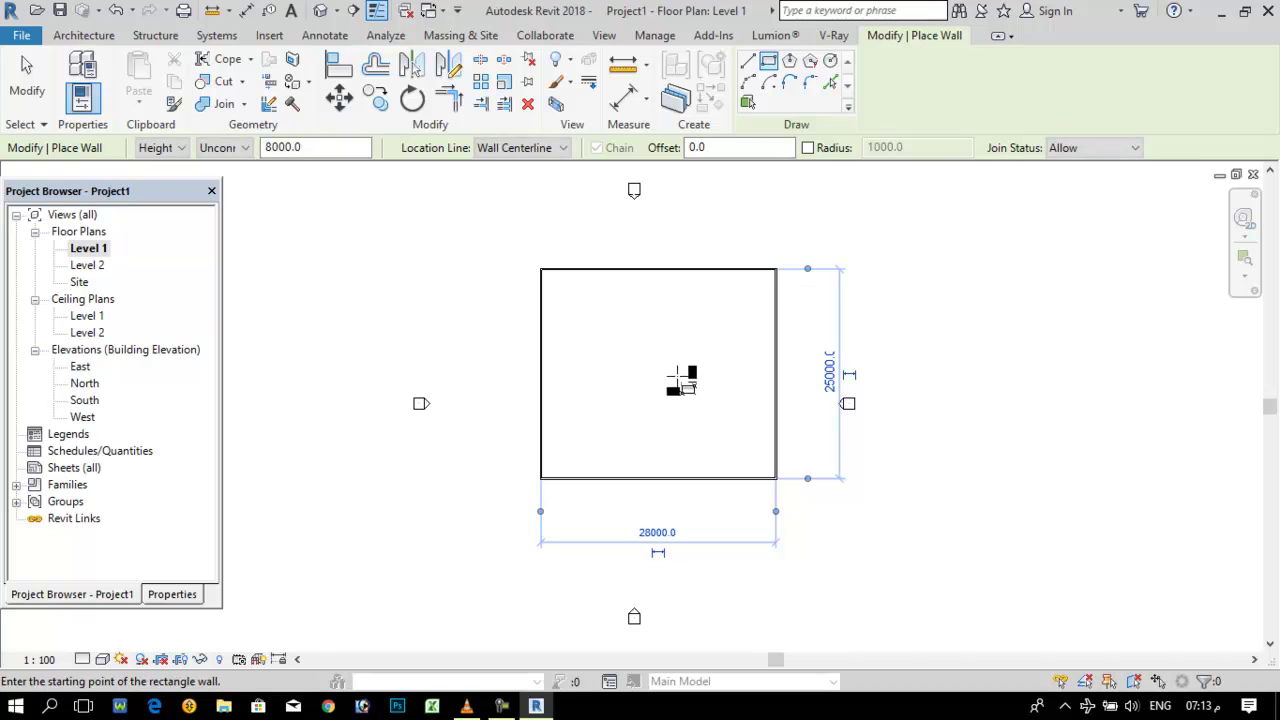
{"action": "key", "text": "Escape"}
{"action": "key", "text": "Escape"}
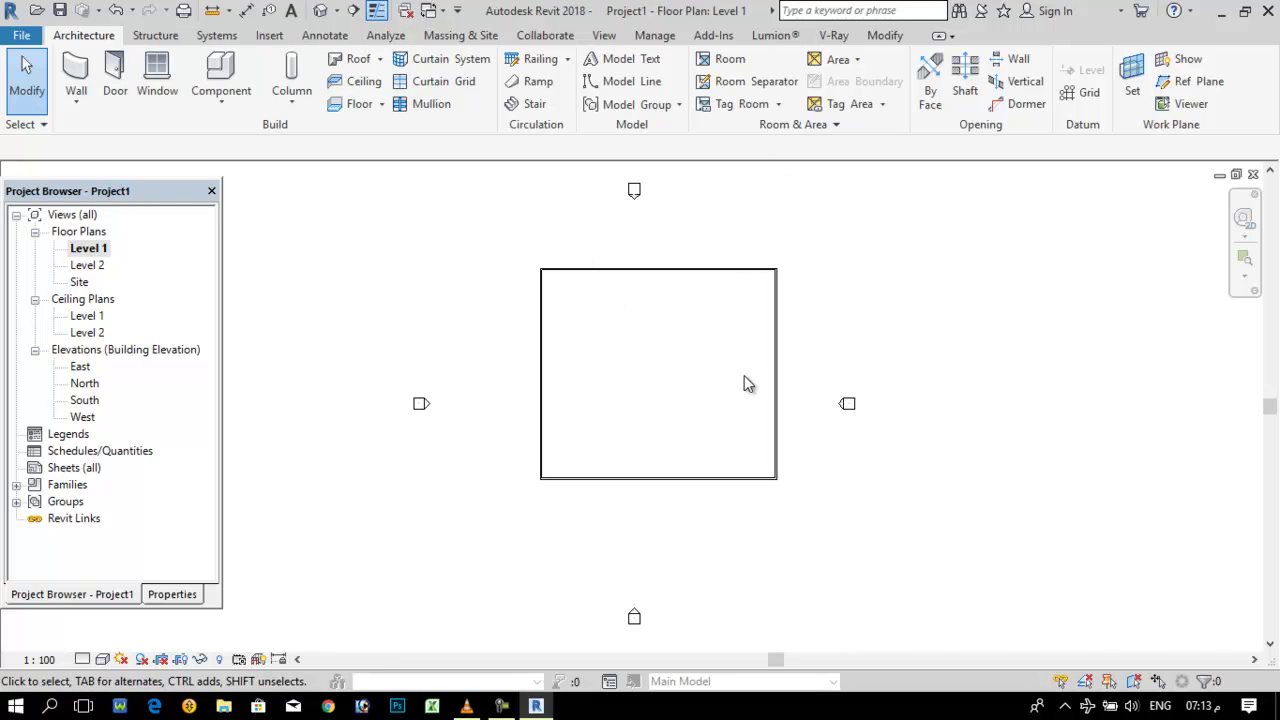
Open the default 3D view and set its visual style to Realistic.
{"action": "left_click", "coordinate": [319, 12]}
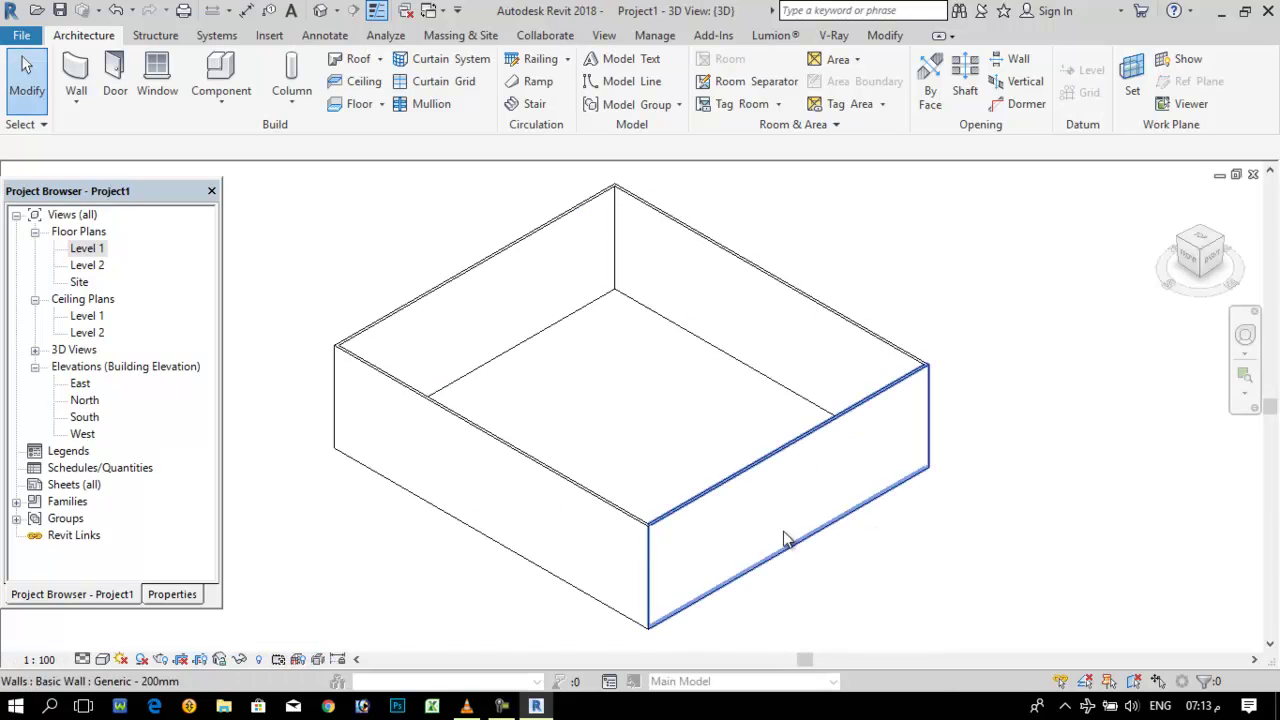
{"action": "left_click", "coordinate": [102, 659]}
{"action": "left_click", "coordinate": [118, 621]}
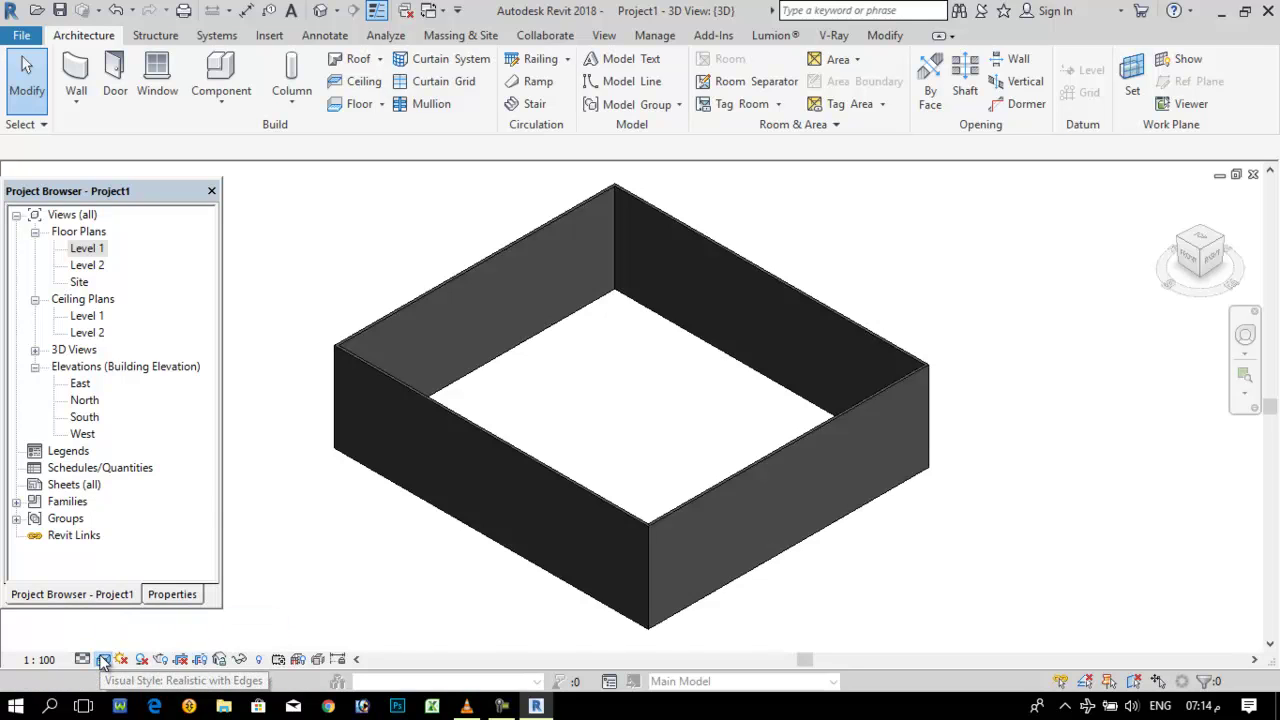
Try the Hidden Line and Wireframe visual styles on the 3D view, and return it to Realistic.
{"action": "left_click", "coordinate": [102, 660]}
{"action": "left_click", "coordinate": [112, 620]}
{"action": "left_click", "coordinate": [102, 659]}
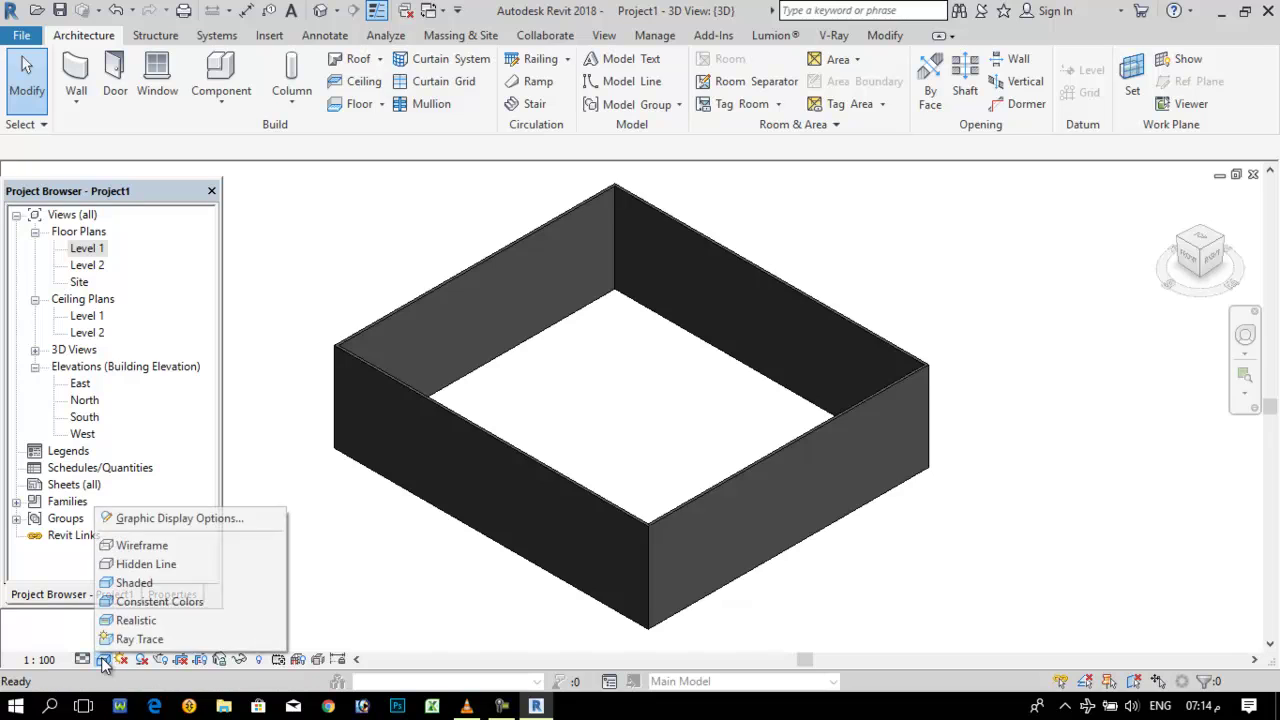
{"action": "left_click", "coordinate": [118, 560]}
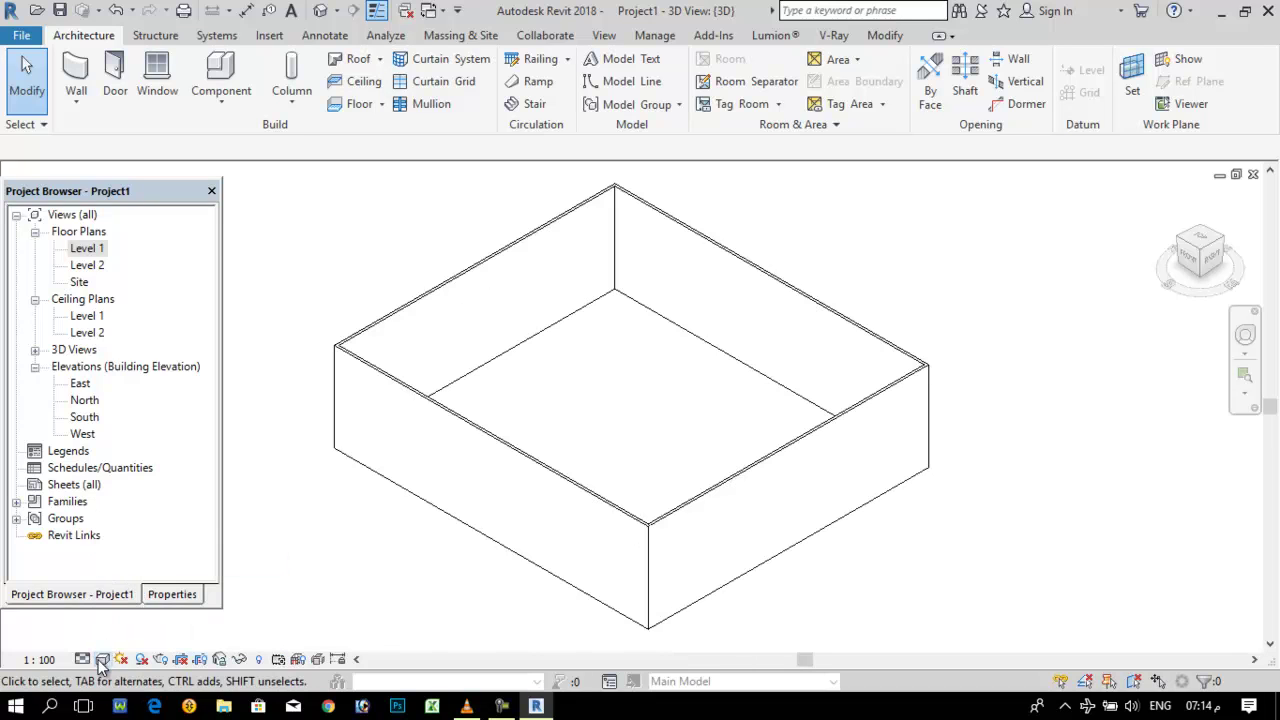
{"action": "left_click", "coordinate": [102, 659]}
{"action": "left_click", "coordinate": [112, 545]}
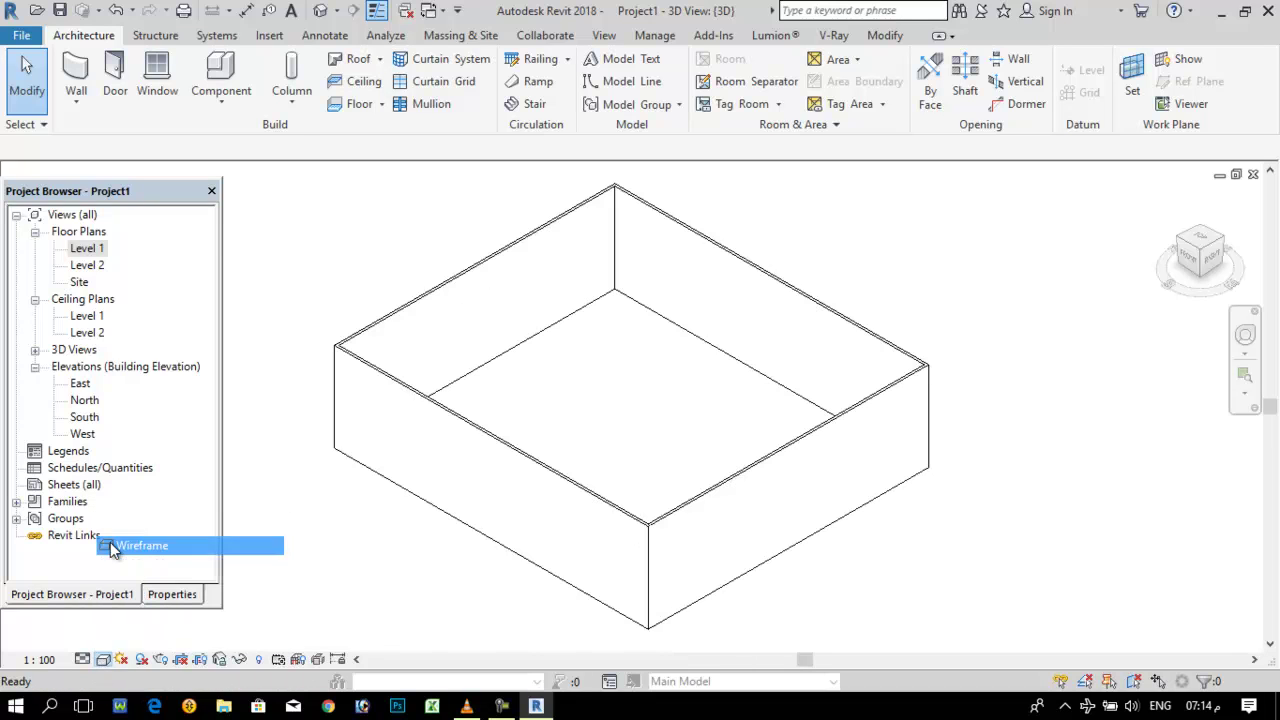
{"action": "left_click", "coordinate": [102, 659]}
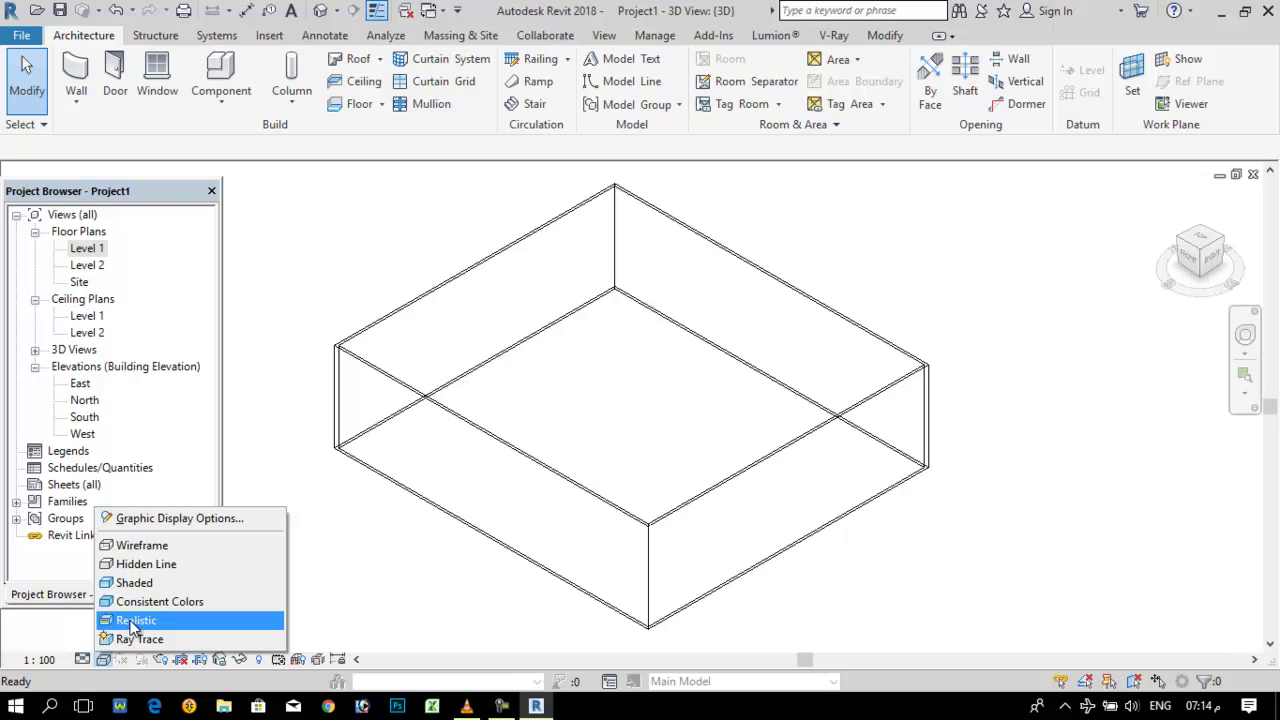
{"action": "left_click", "coordinate": [135, 621]}
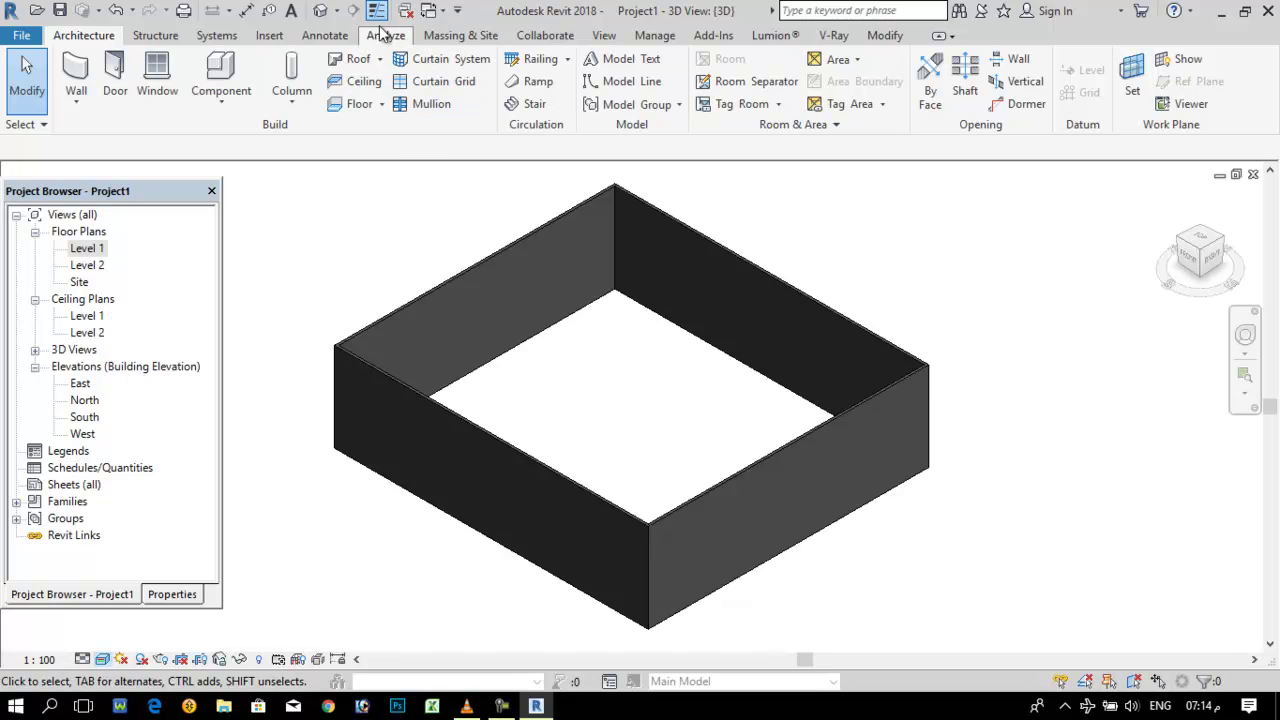
Switch to the Level 1 floor plan, expand the 3D Views group, and reopen the {3D} view.
{"action": "double_click", "coordinate": [101, 248]}
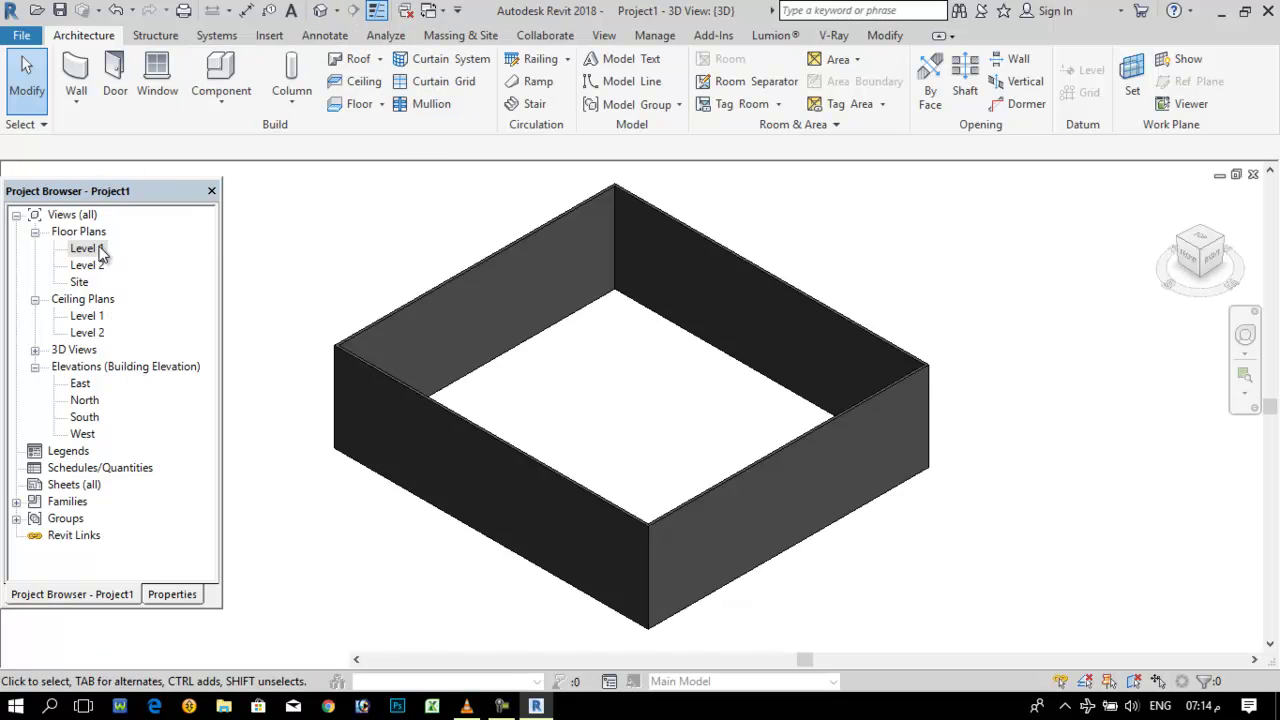
{"action": "left_click", "coordinate": [35, 350]}
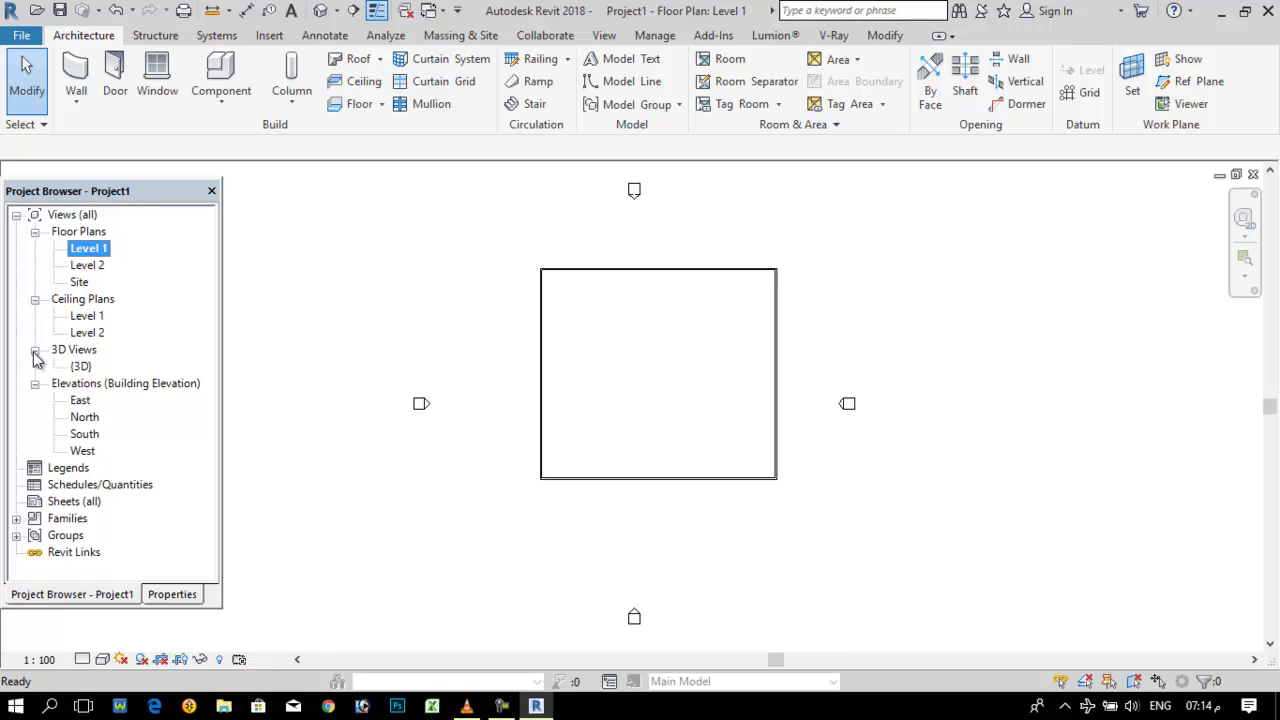
{"action": "left_click", "coordinate": [81, 367]}
{"action": "double_click", "coordinate": [81, 367]}
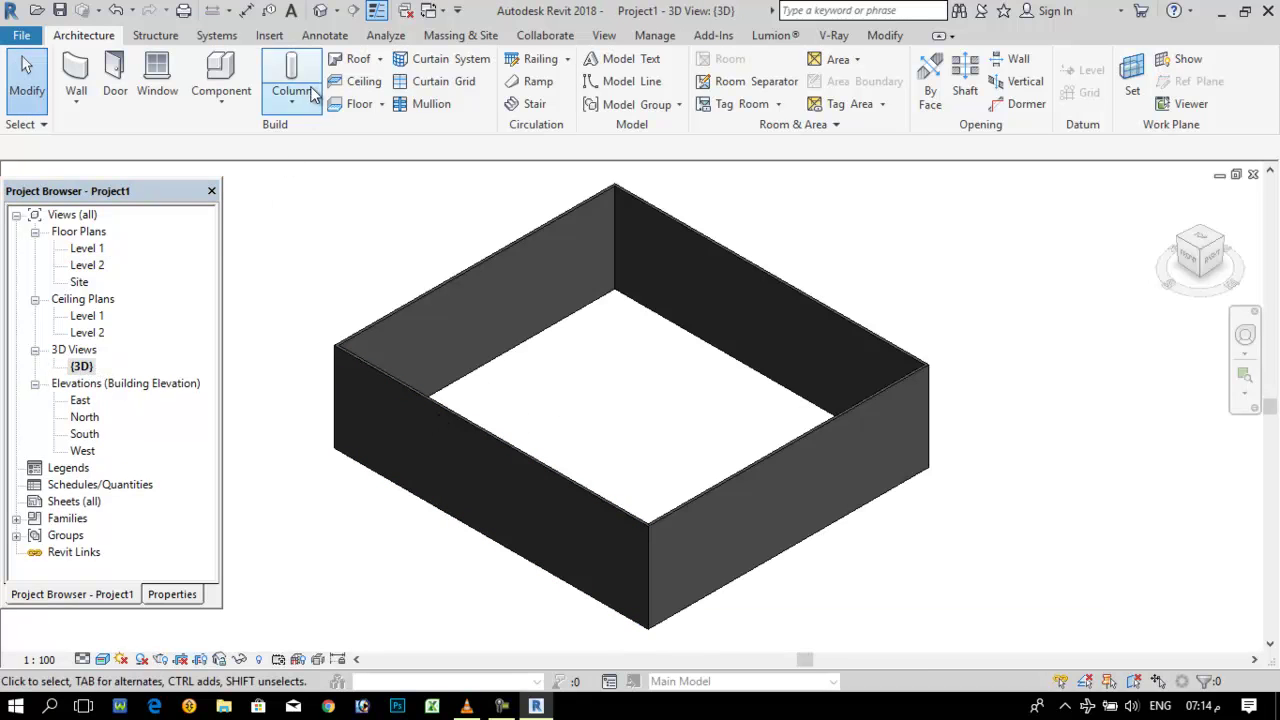
Select the west wall in the Level 1 floor plan and return to the default 3D view.
{"action": "double_click", "coordinate": [99, 250]}
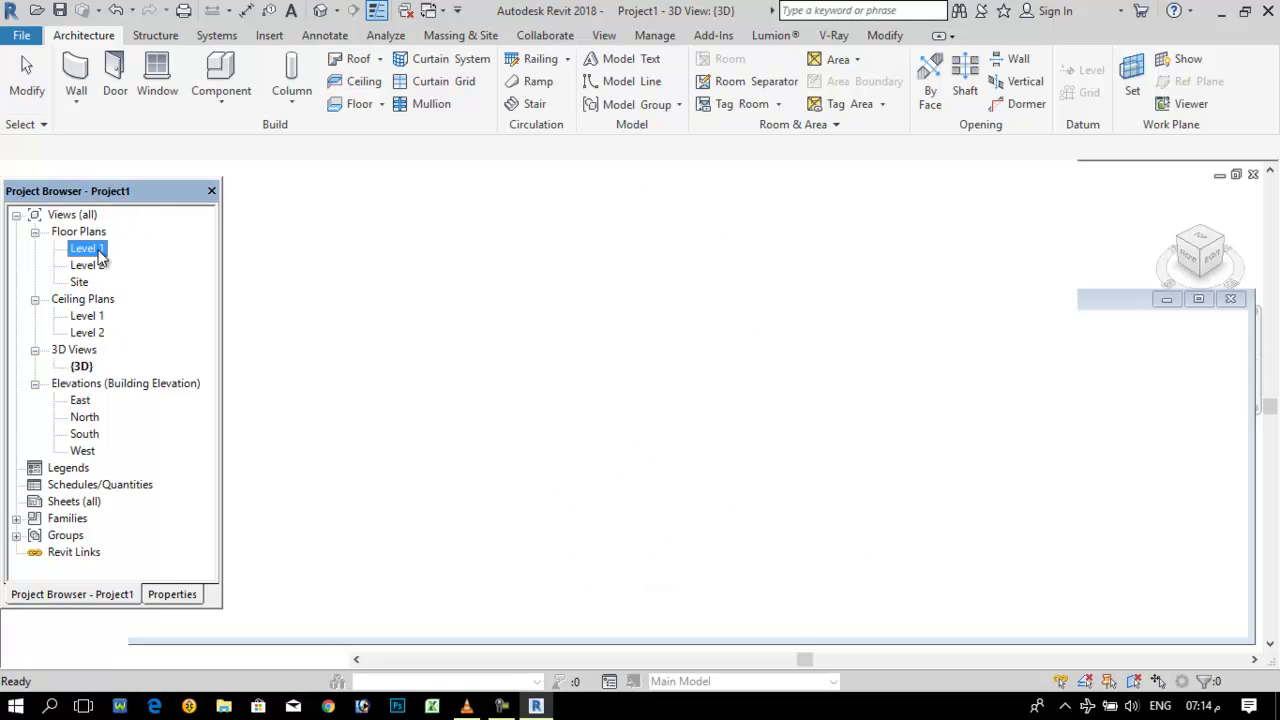
{"action": "left_click_drag", "start_coordinate": [670, 392], "coordinate": [440, 325]}
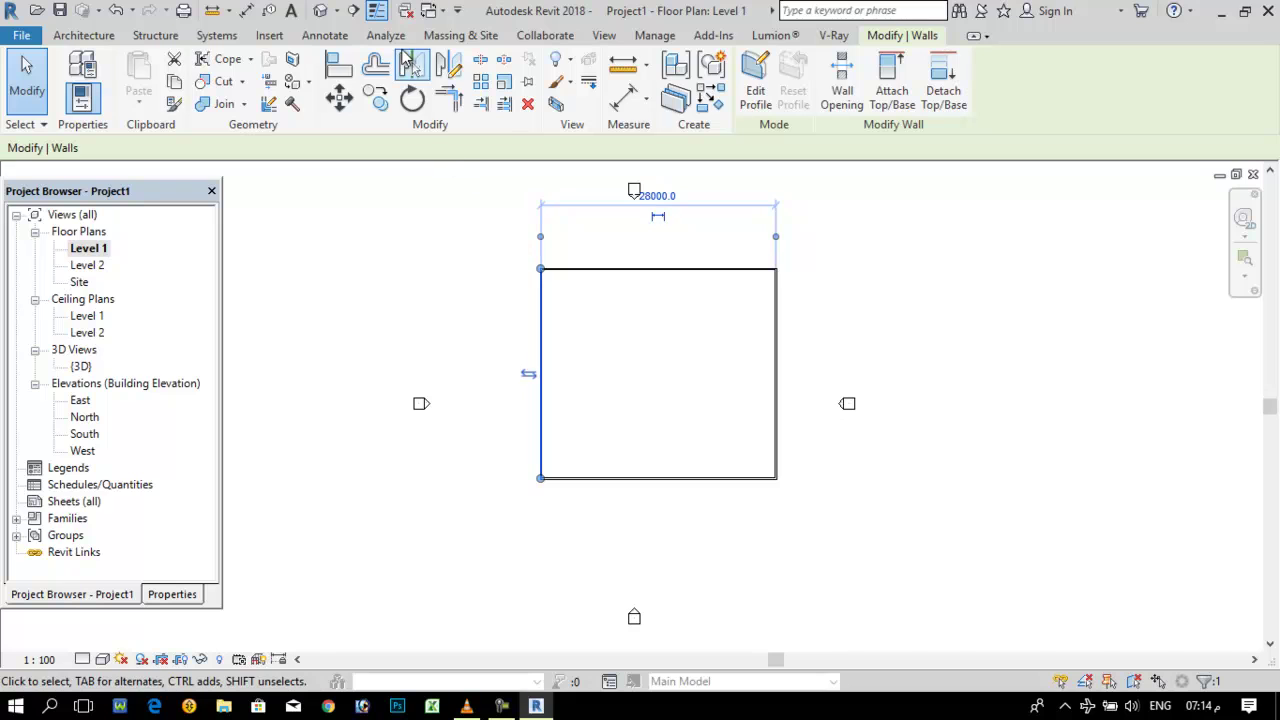
{"action": "left_click", "coordinate": [322, 10]}
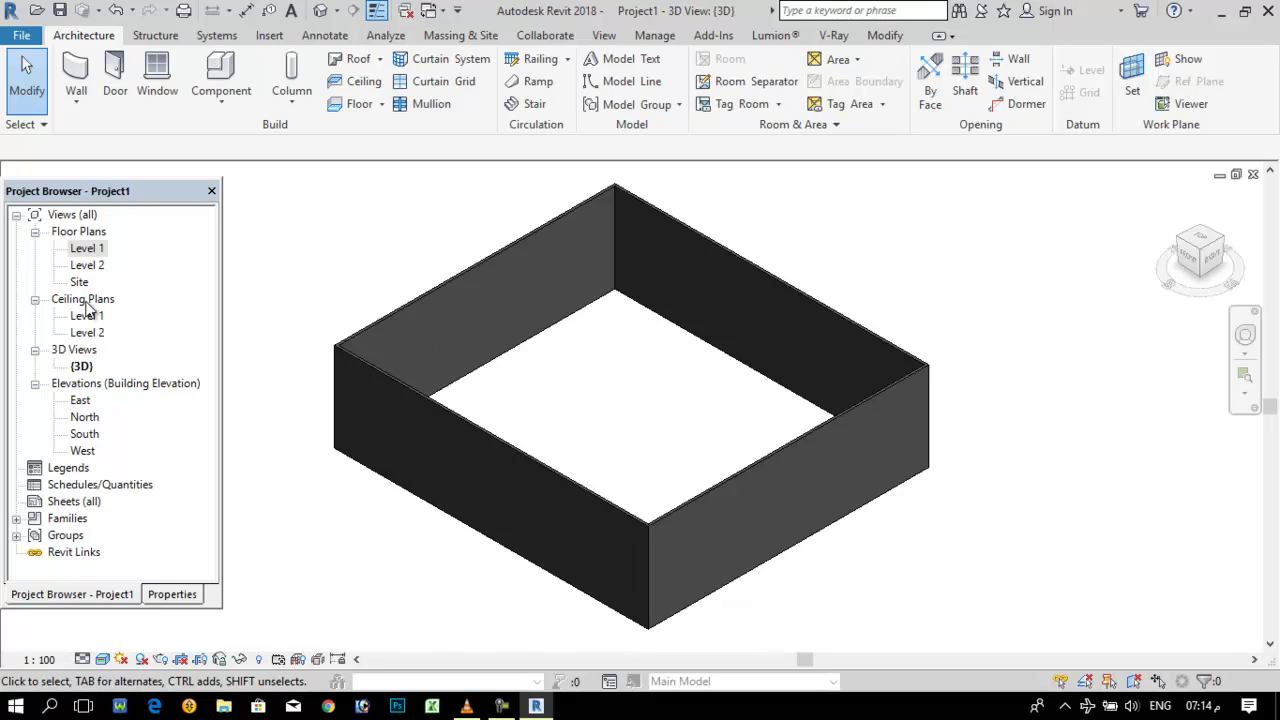
Select the west and north walls in the Level 1 floor plan and view them in the {3D} view.
{"action": "double_click", "coordinate": [86, 250]}
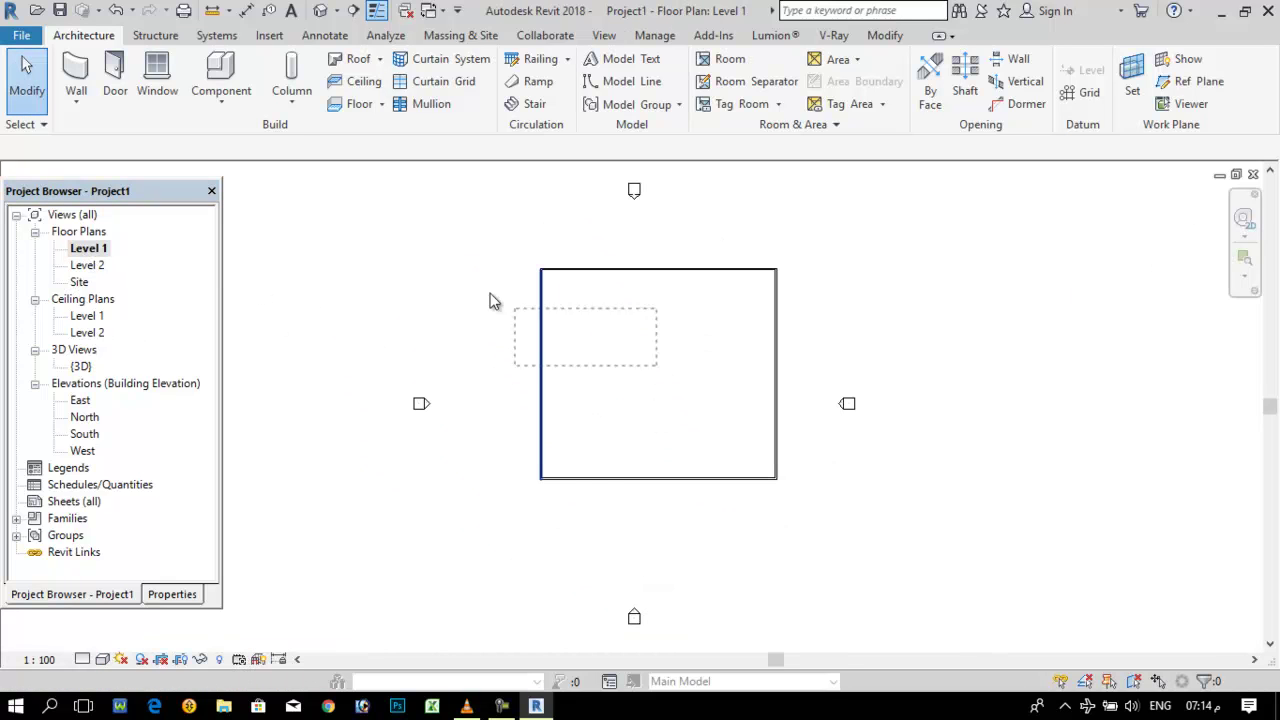
{"action": "left_click_drag", "start_coordinate": [490, 300], "coordinate": [442, 237]}
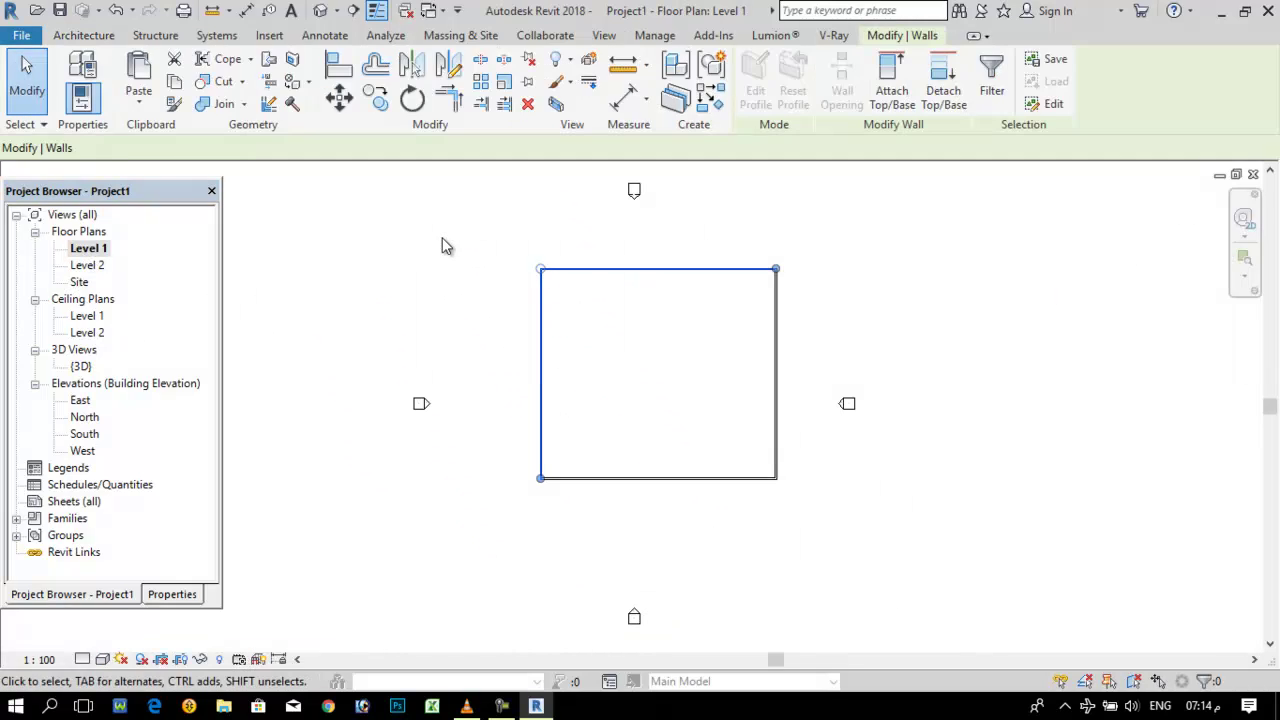
{"action": "double_click", "coordinate": [82, 366]}
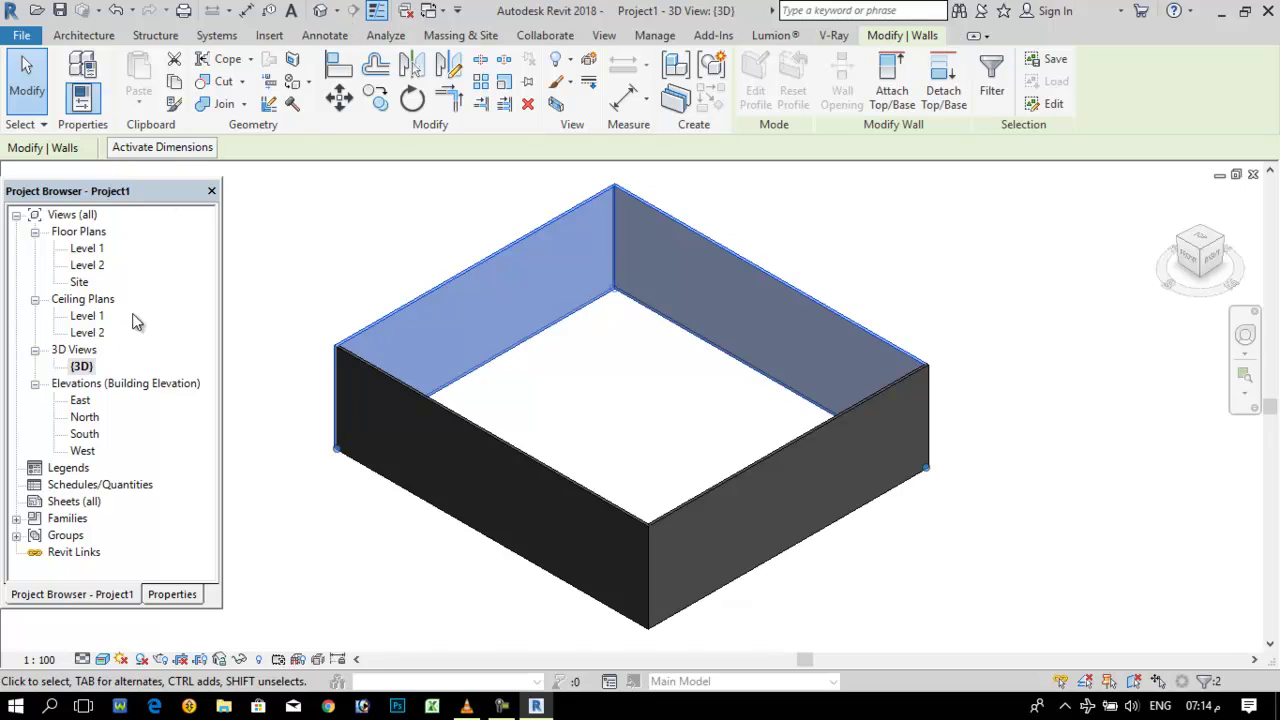
In the Level 1 floor plan, clear the wall selection and place a camera southeast of the building, targeting its northwest corner.
{"action": "double_click", "coordinate": [88, 249]}
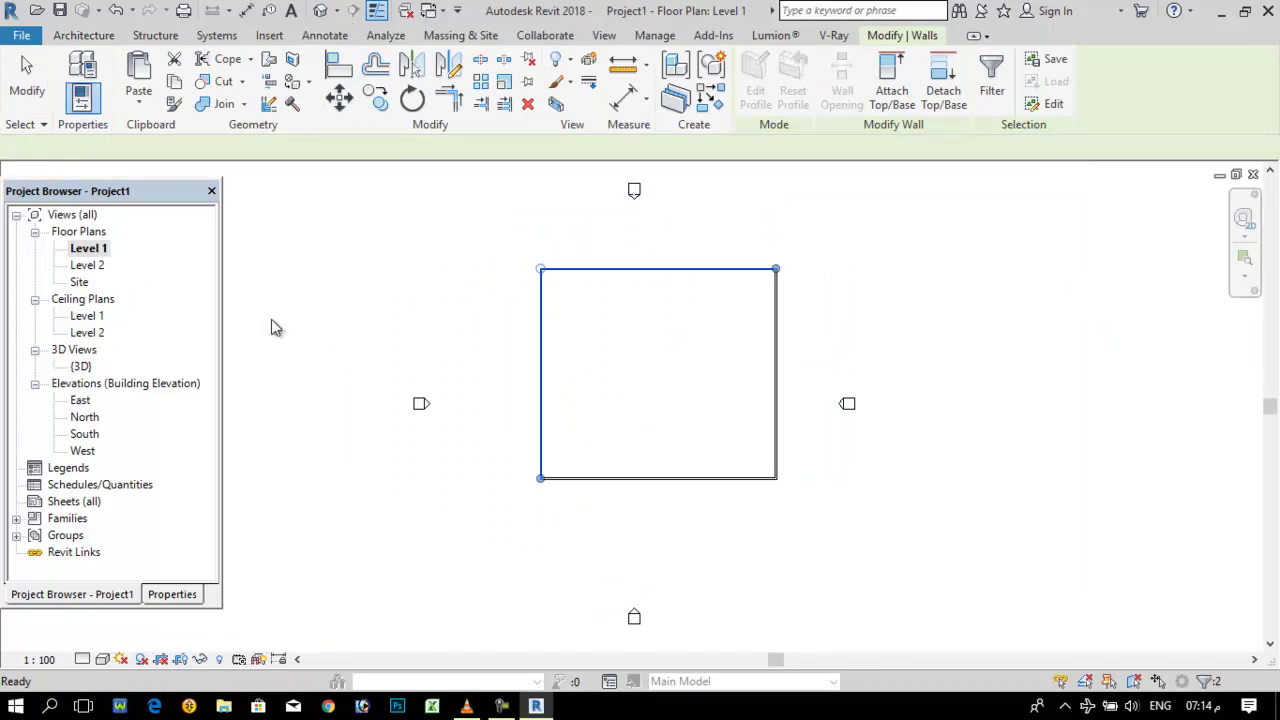
{"action": "left_click", "coordinate": [455, 295]}
{"action": "scroll", "coordinate": [455, 295], "scroll_direction": "down", "scroll_amount": 3}
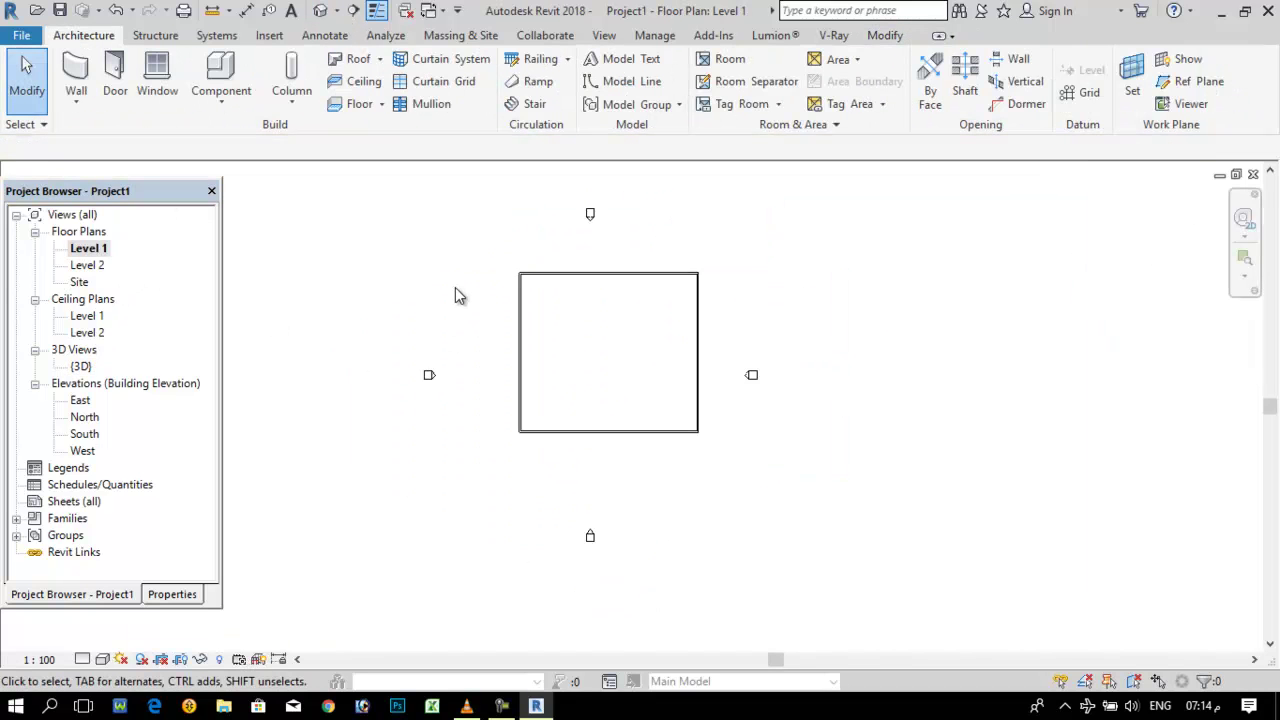
{"action": "left_click", "coordinate": [338, 11]}
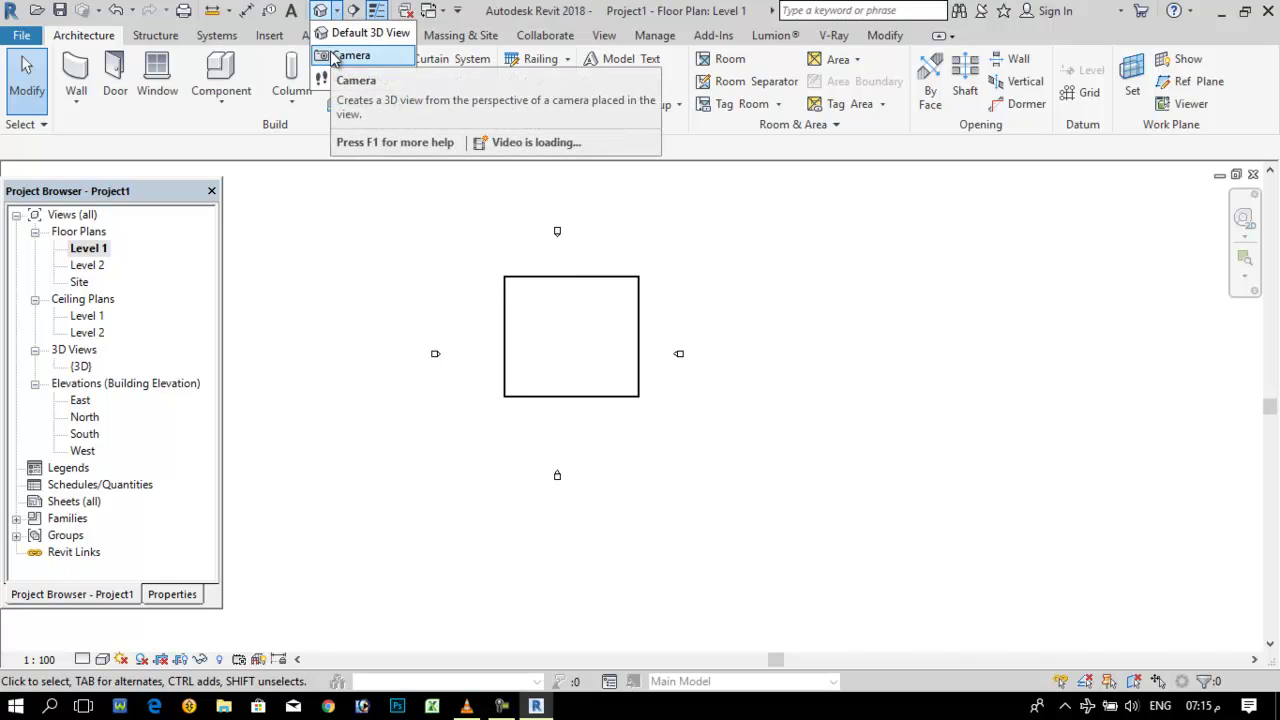
{"action": "left_click", "coordinate": [350, 56]}
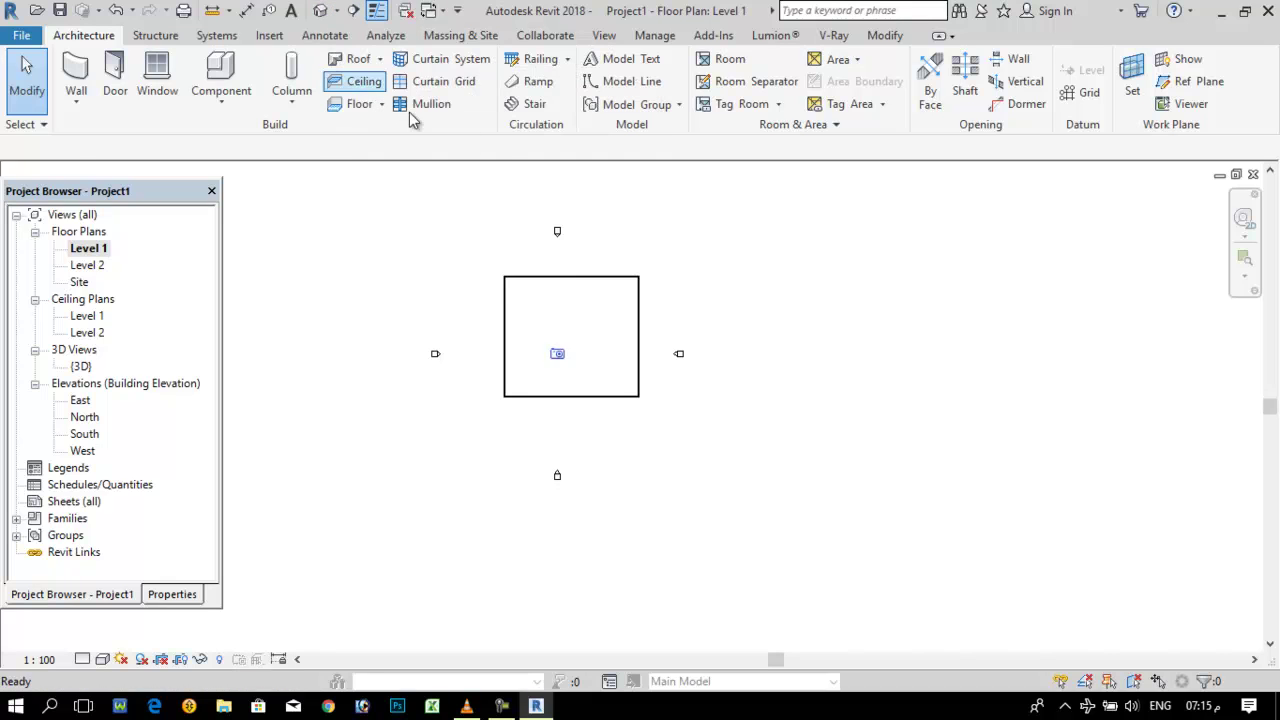
{"action": "left_click", "coordinate": [803, 555]}
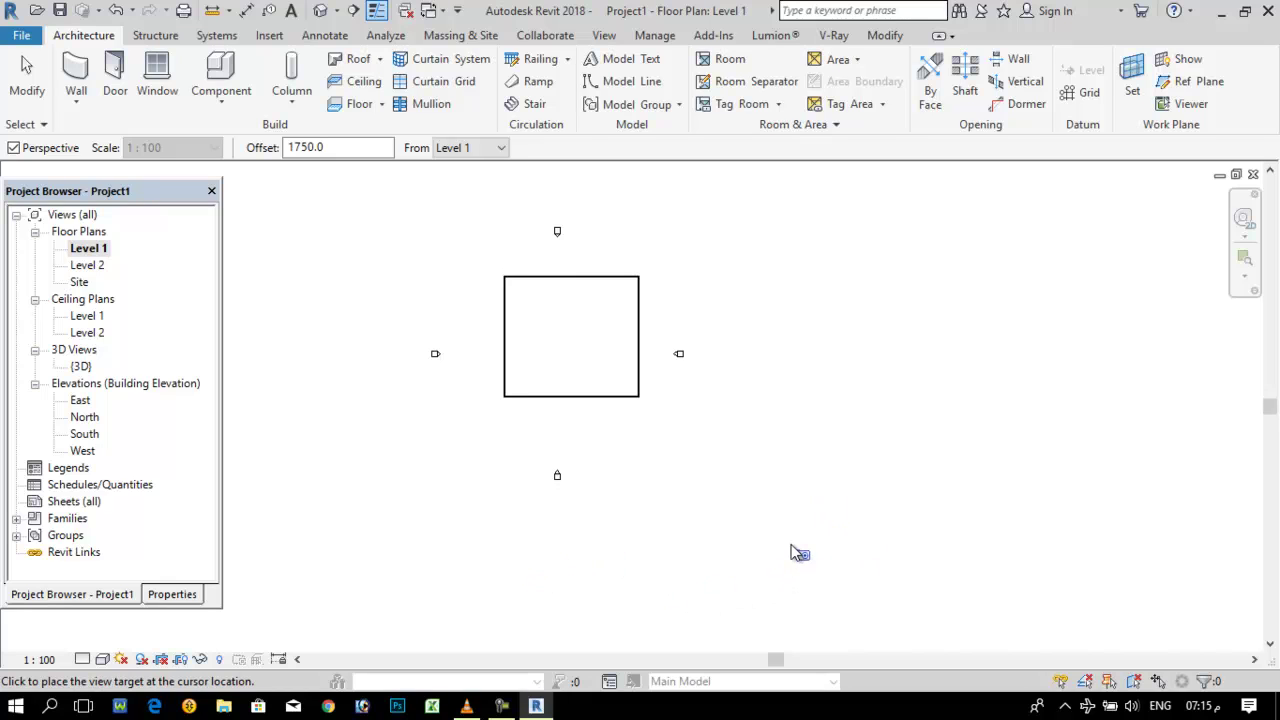
{"action": "left_click", "coordinate": [491, 274]}
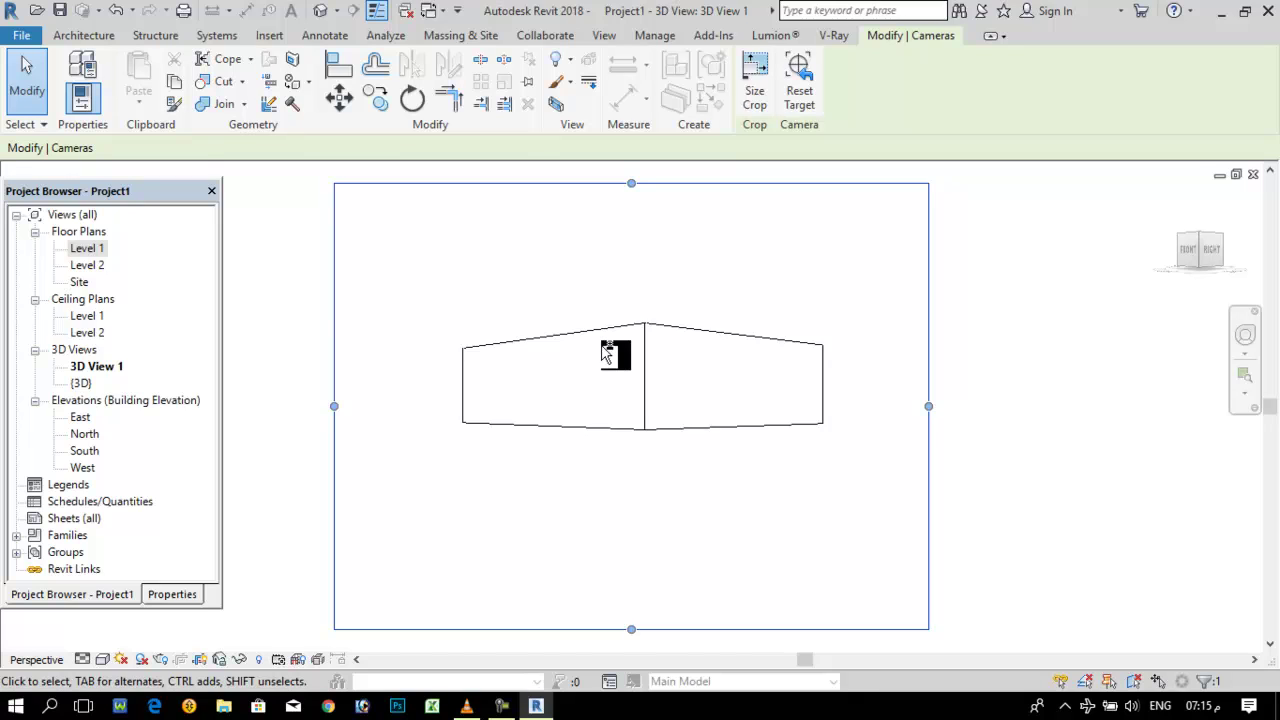
Orbit the camera view to see into the walls from above, and pull the crop region's right edge in close to them.
{"action": "middle_click_drag", "start_coordinate": [607, 352], "coordinate": [666, 471], "text": "ctrl"}
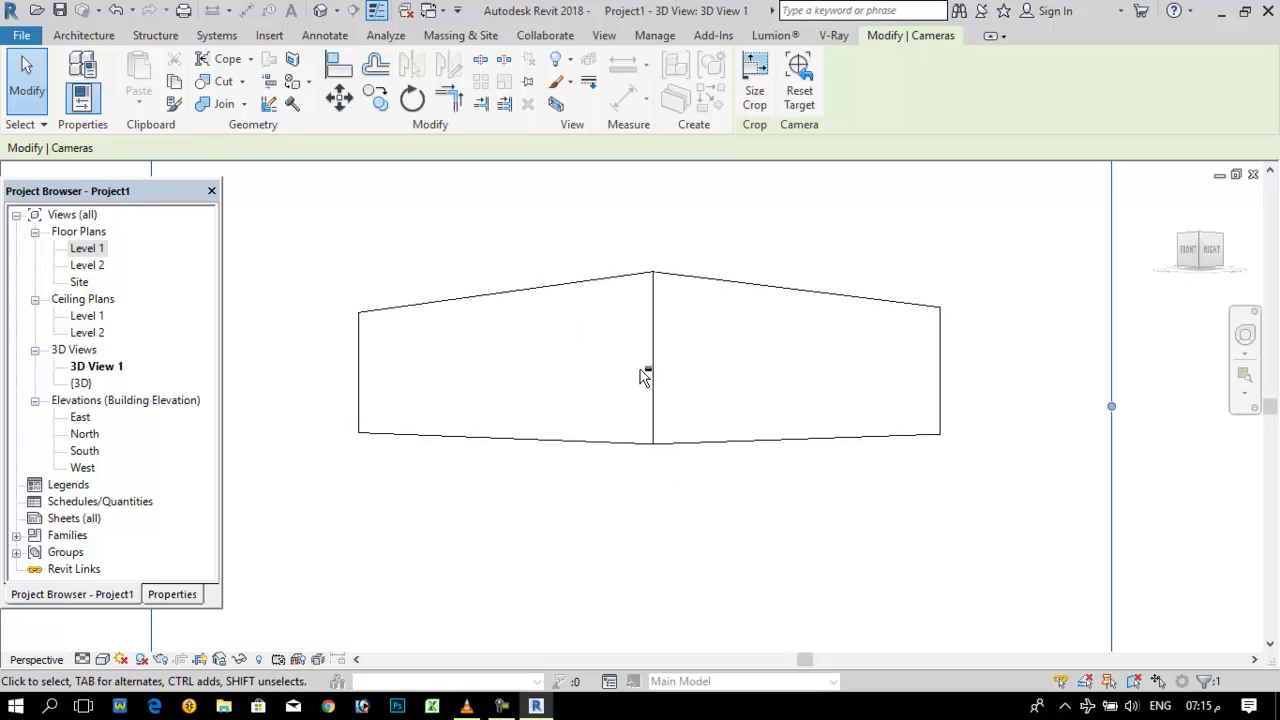
{"action": "middle_click_drag", "start_coordinate": [652, 383], "coordinate": [566, 477]}
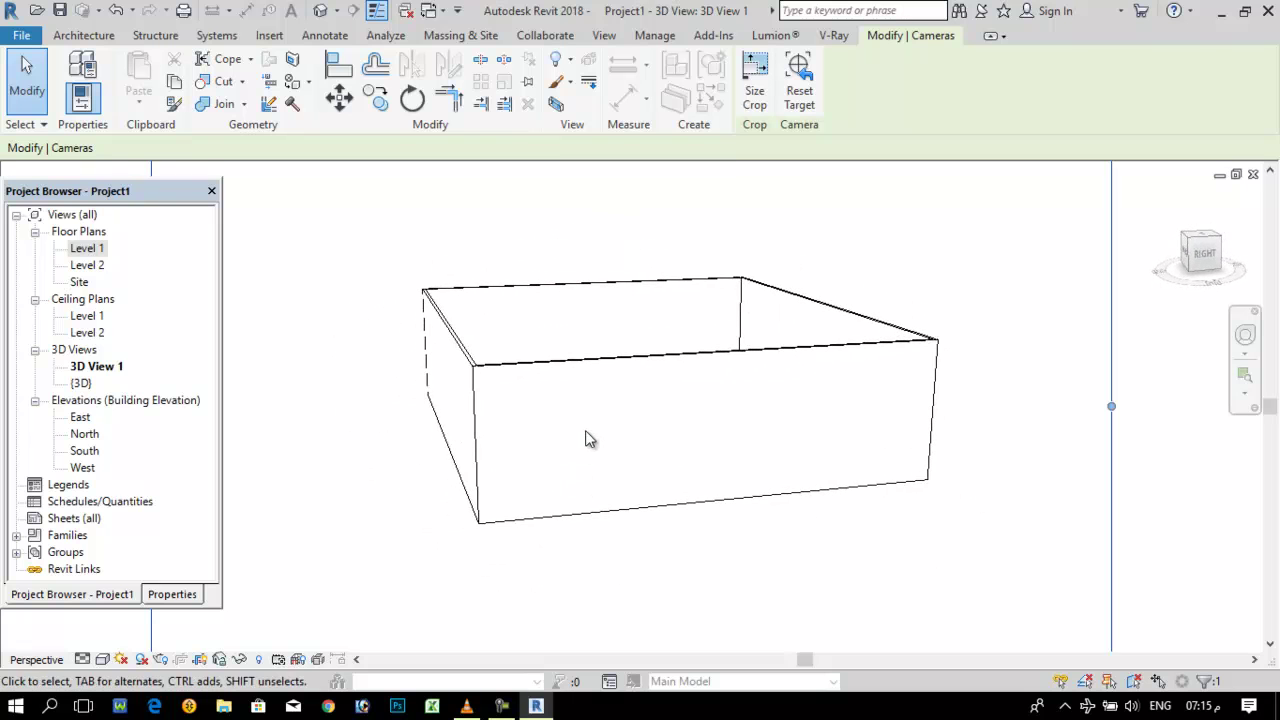
{"action": "scroll", "coordinate": [586, 437], "scroll_direction": "down", "scroll_amount": 5}
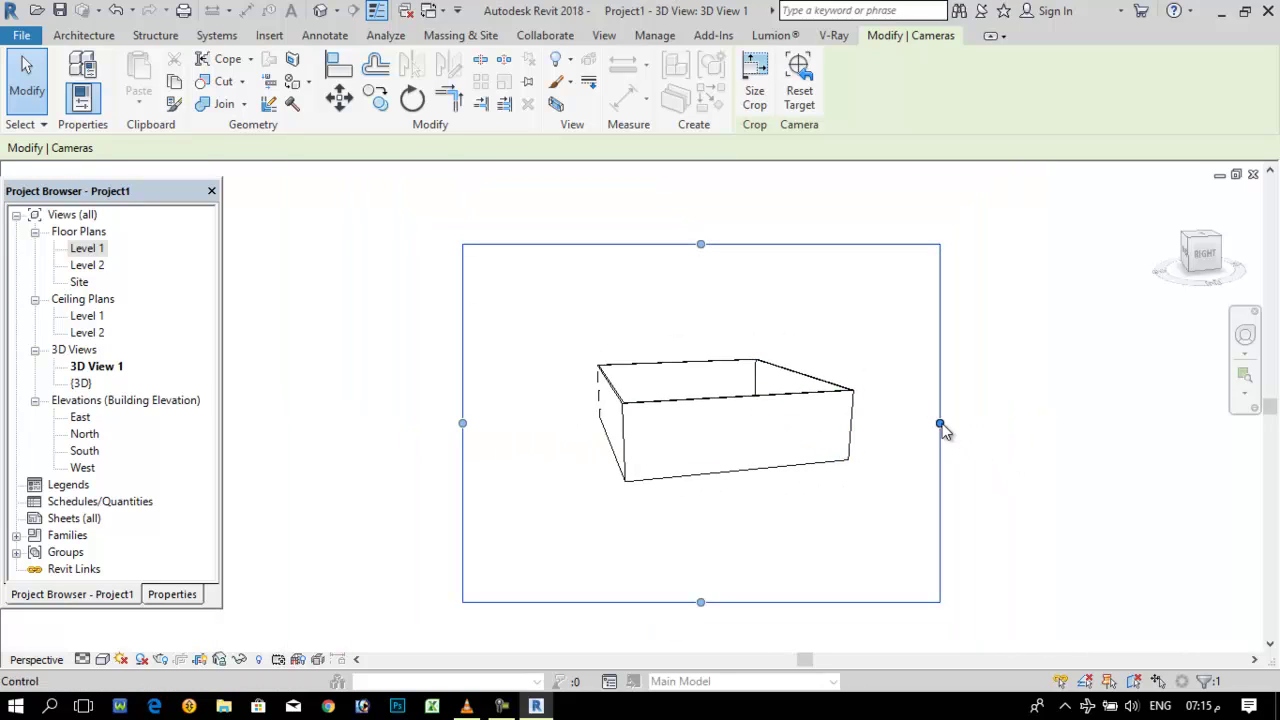
{"action": "left_click_drag", "start_coordinate": [940, 423], "coordinate": [866, 418]}
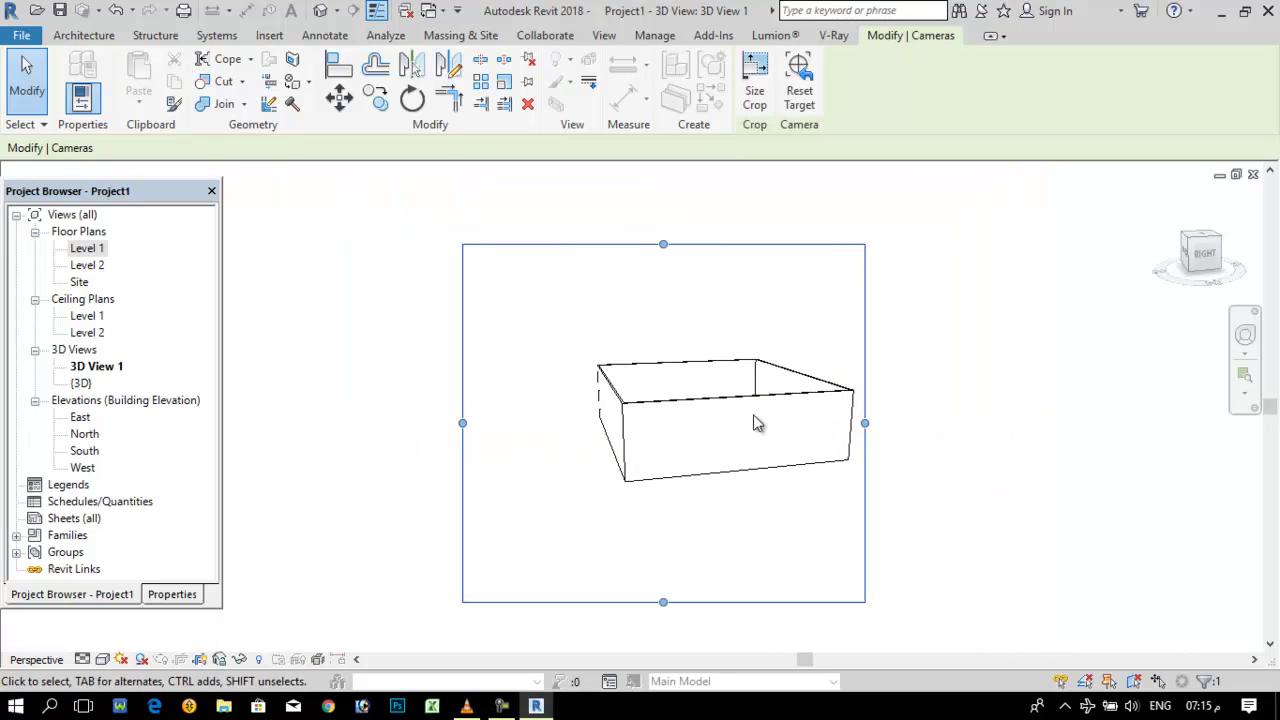
Pull the left, bottom and top edges of the camera view's crop region in close to the walls and orbit to face a building corner.
{"action": "left_click_drag", "start_coordinate": [463, 423], "coordinate": [584, 428]}
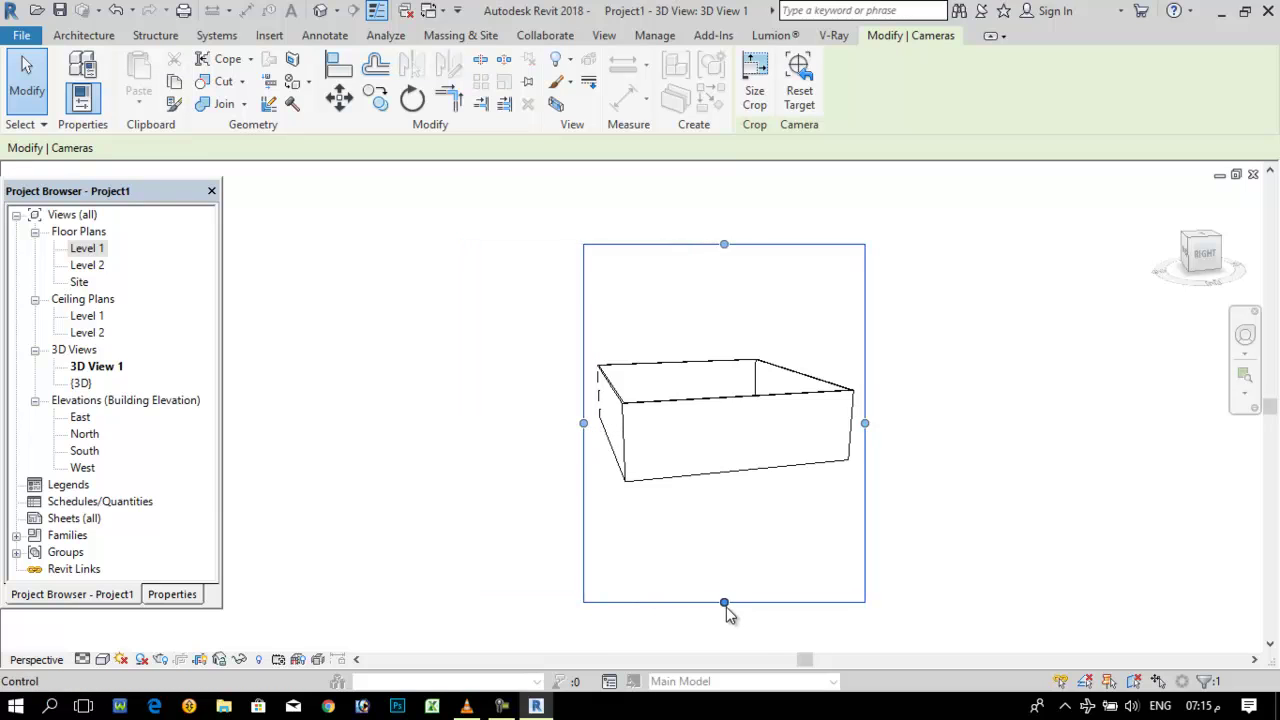
{"action": "left_click_drag", "start_coordinate": [724, 602], "coordinate": [733, 493]}
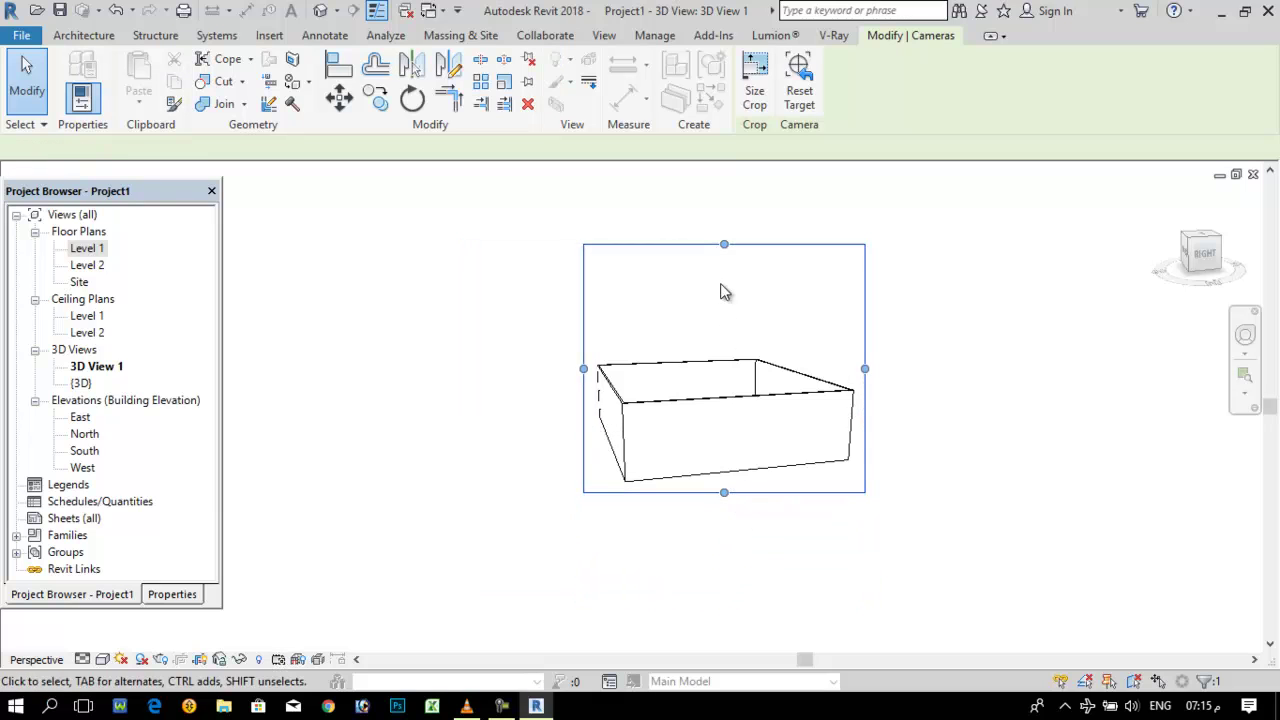
{"action": "left_click_drag", "start_coordinate": [724, 244], "coordinate": [723, 337]}
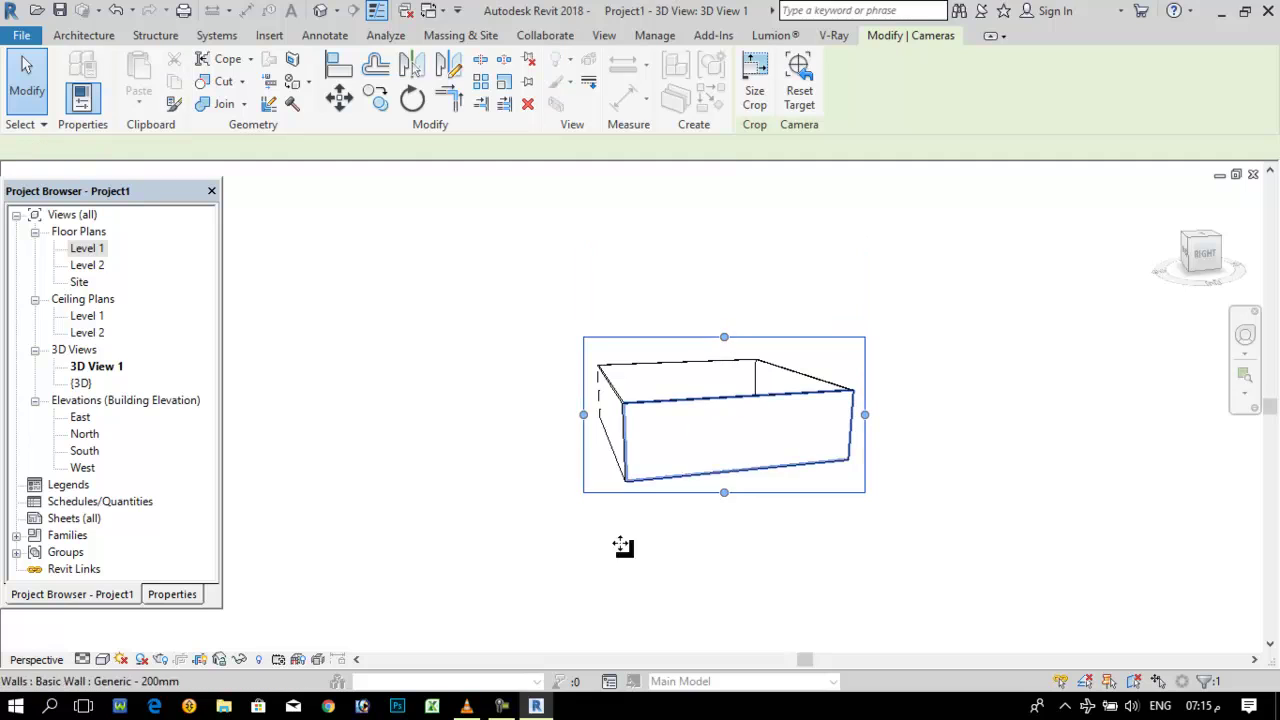
{"action": "middle_click_drag", "start_coordinate": [700, 460], "coordinate": [766, 455], "text": "shift"}
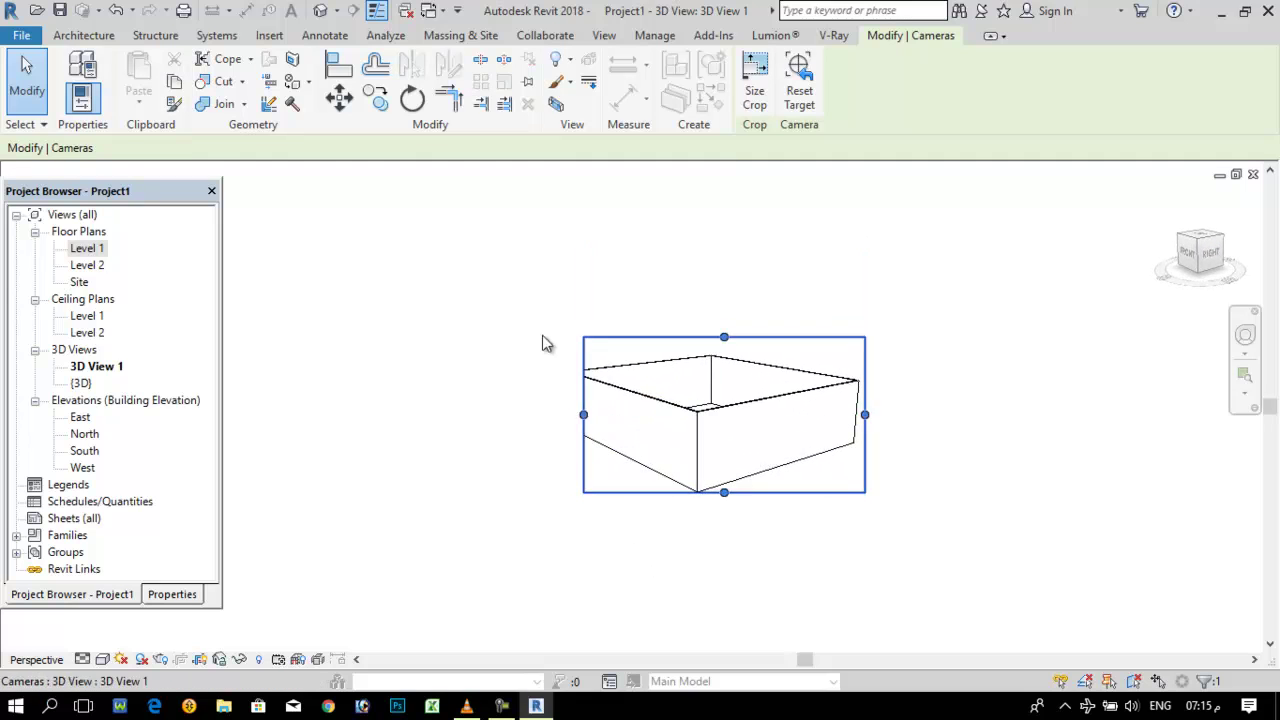
{"action": "key", "text": "Escape"}
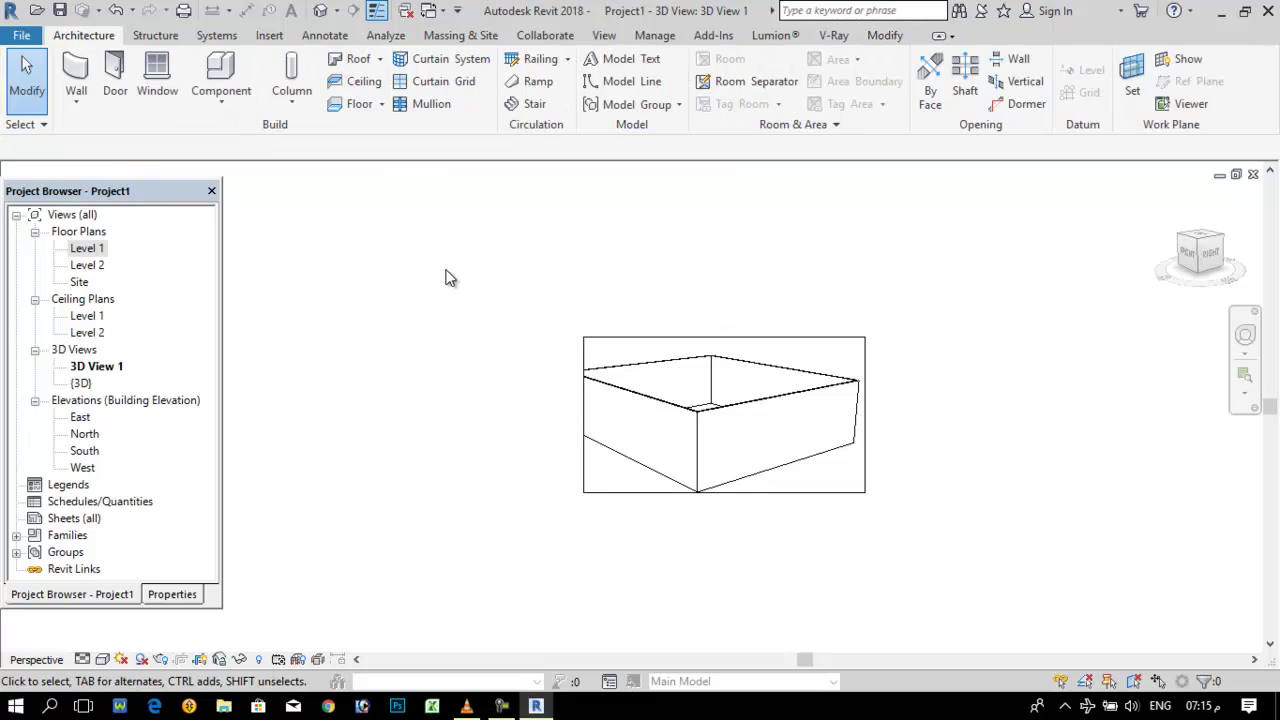
In the Level 1 floor plan, place a camera inside the building's southeast corner, targeting just inside the northwest corner.
{"action": "left_click", "coordinate": [338, 12]}
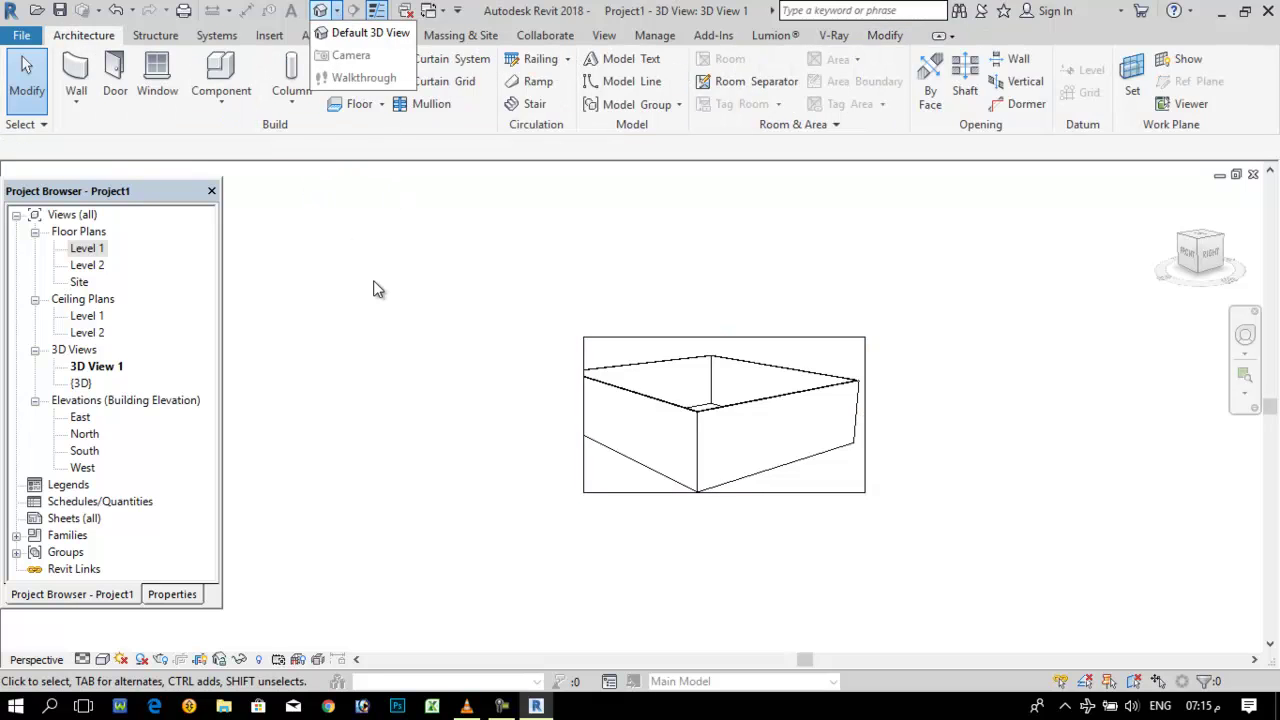
{"action": "left_click", "coordinate": [414, 303]}
{"action": "double_click", "coordinate": [83, 249]}
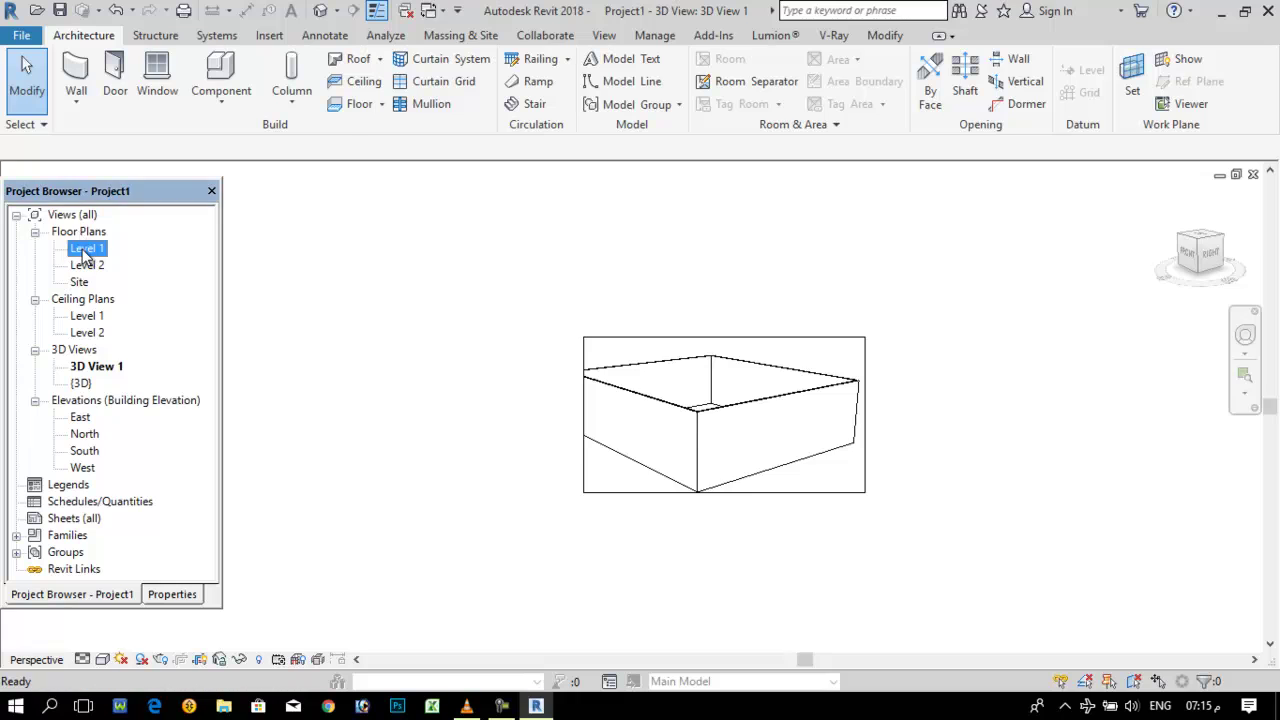
{"action": "left_click", "coordinate": [337, 11]}
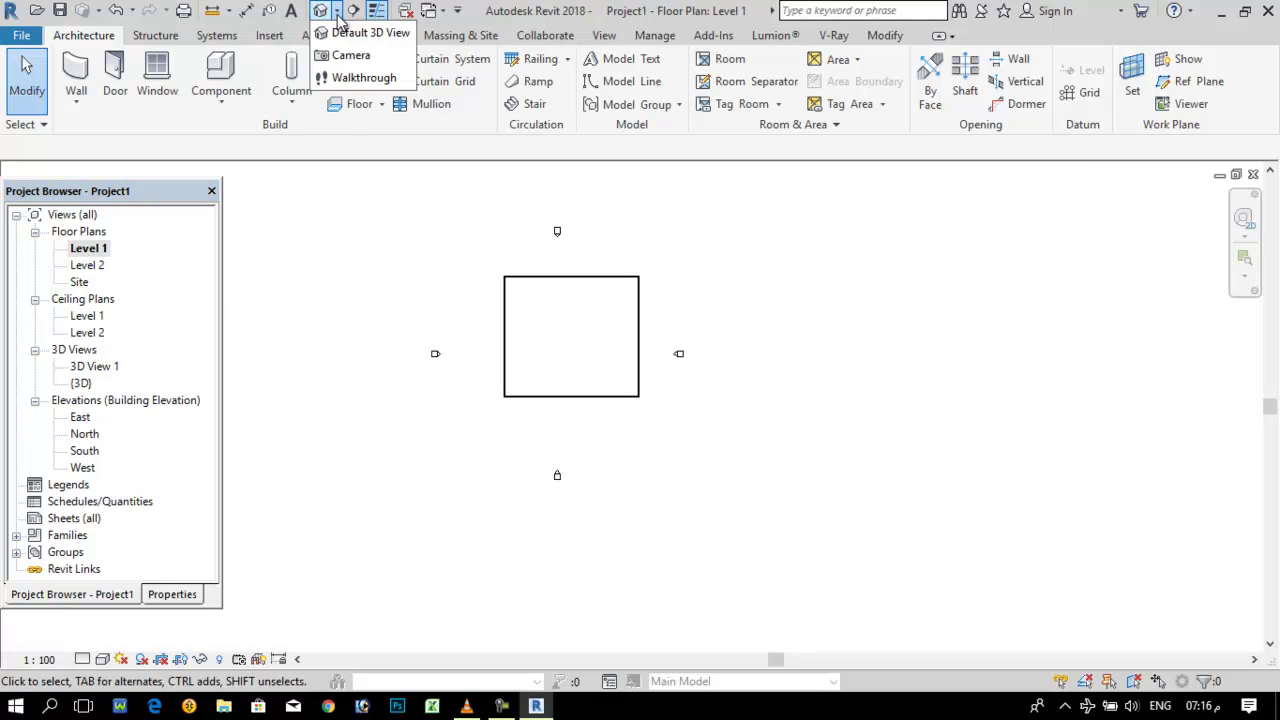
{"action": "left_click", "coordinate": [366, 60]}
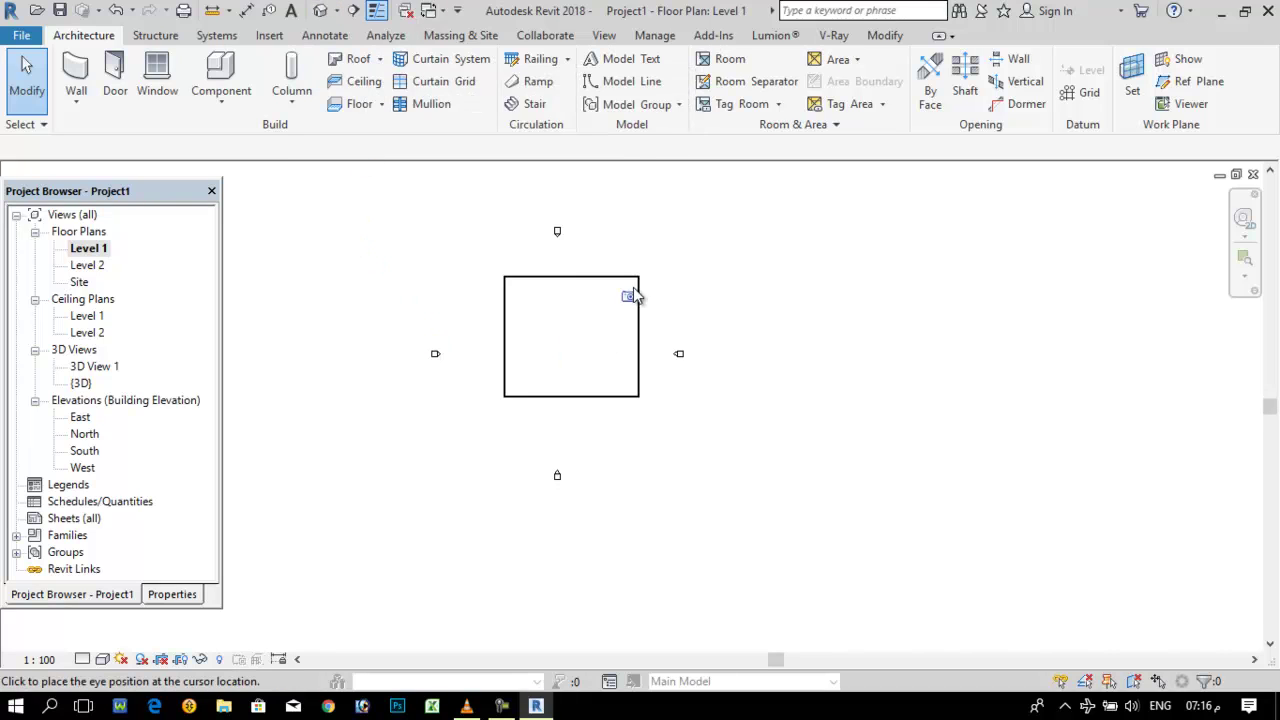
{"action": "scroll", "coordinate": [630, 290], "scroll_direction": "down", "scroll_amount": 2}
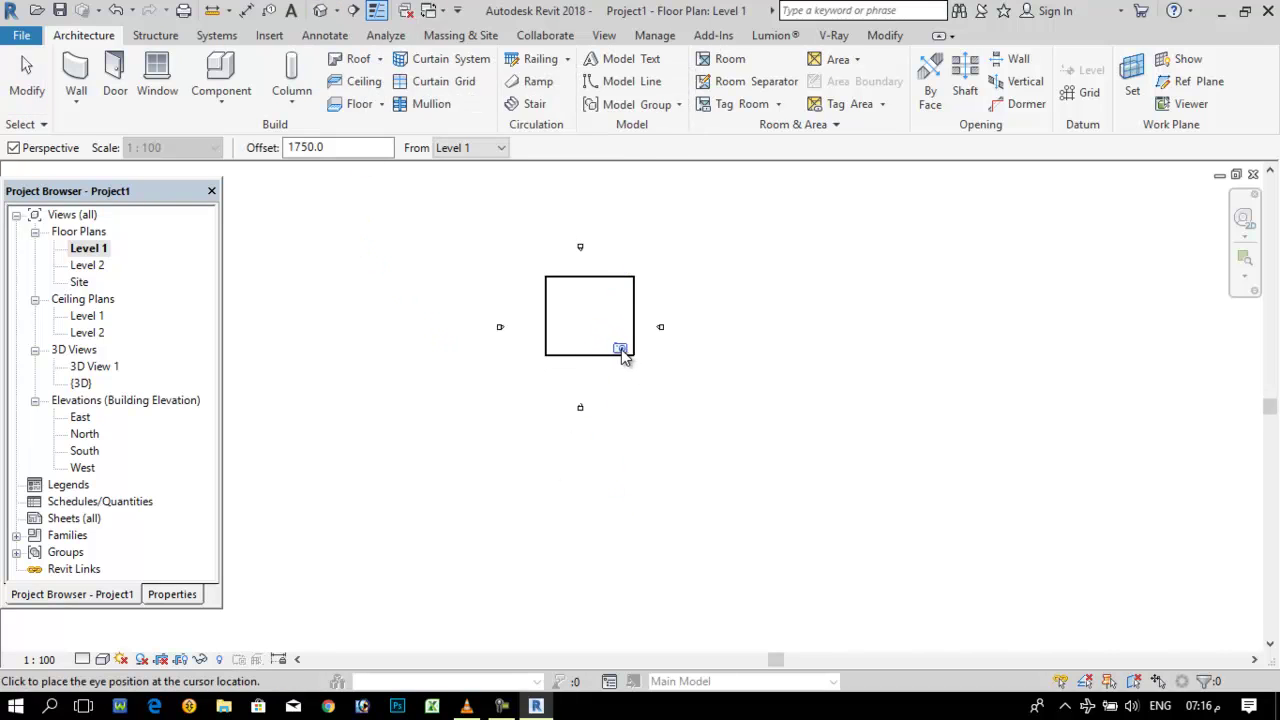
{"action": "left_click", "coordinate": [621, 349]}
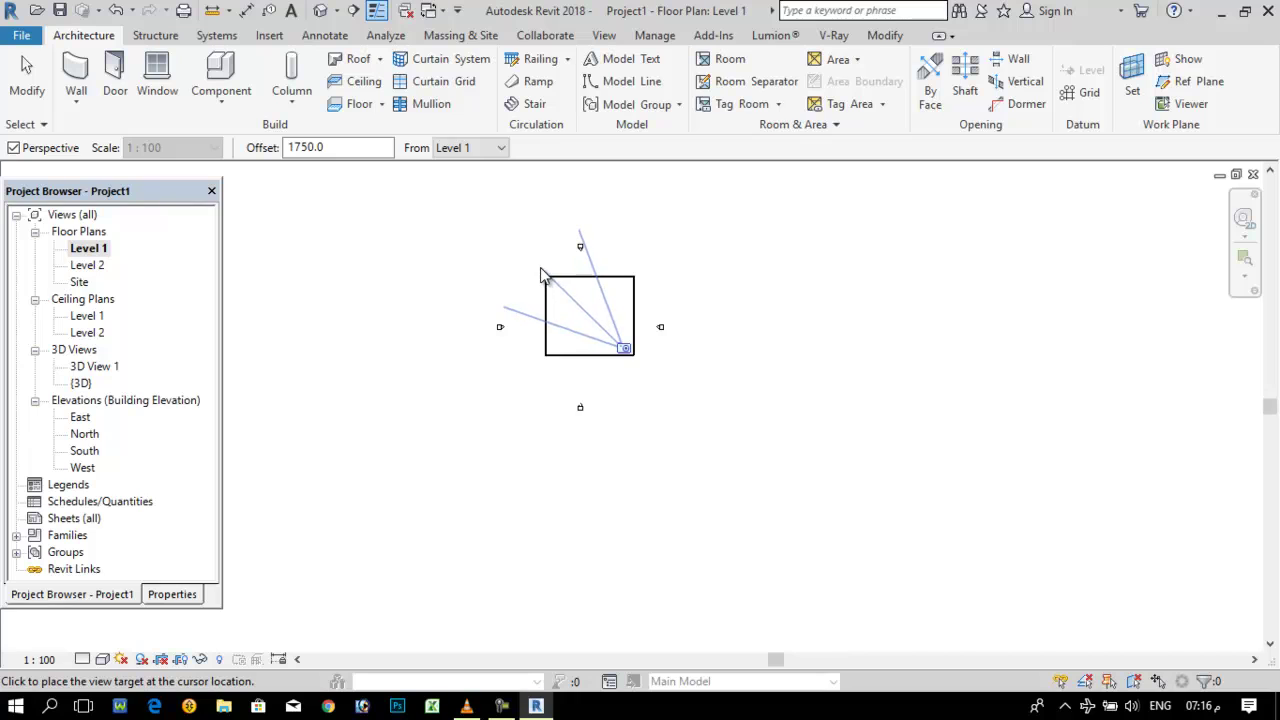
{"action": "scroll", "coordinate": [529, 262], "scroll_direction": "up", "scroll_amount": 5}
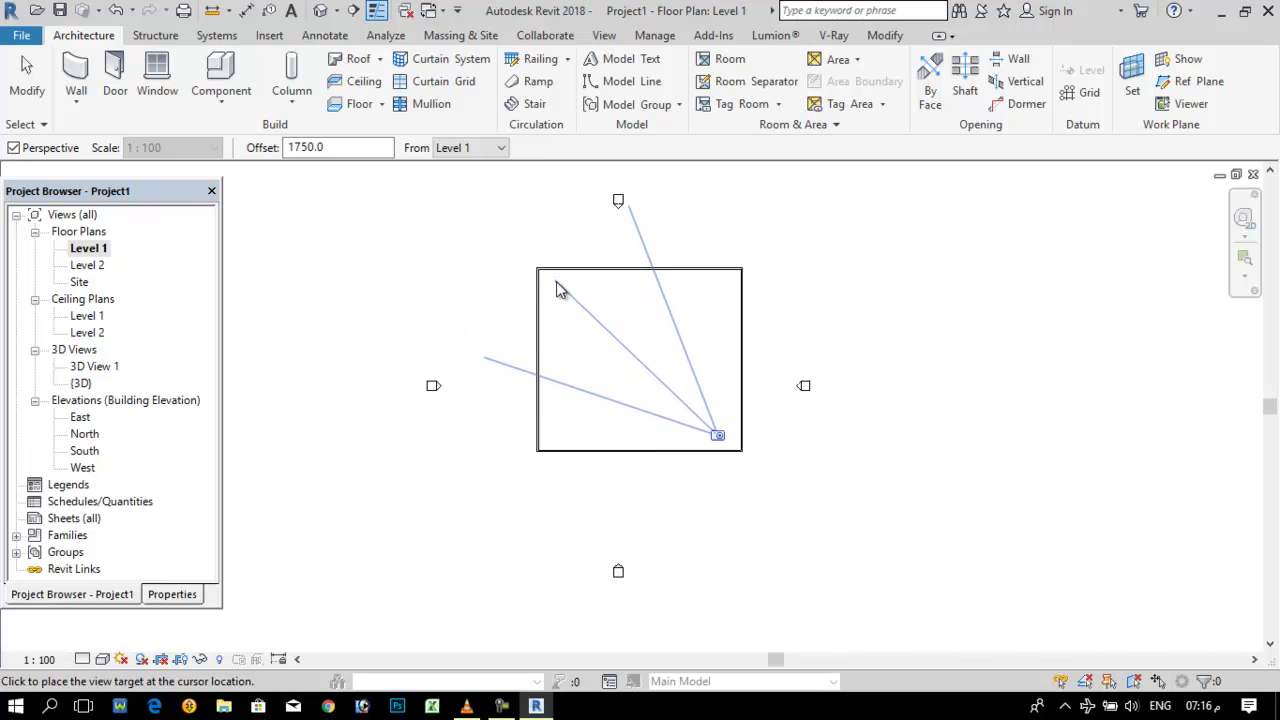
{"action": "left_click", "coordinate": [555, 283]}
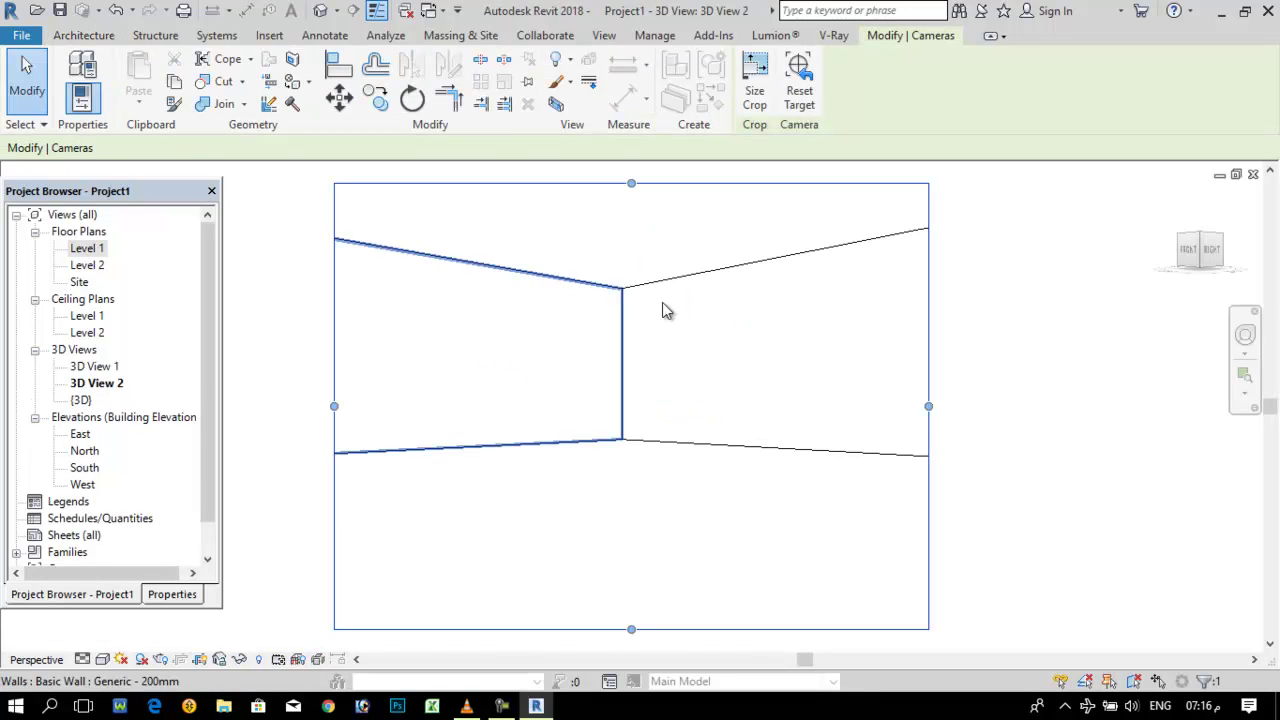
Widen the new camera view's crop region on both sides and switch its visual style to filled wall surfaces.
{"action": "left_click_drag", "start_coordinate": [928, 406], "coordinate": [1106, 408]}
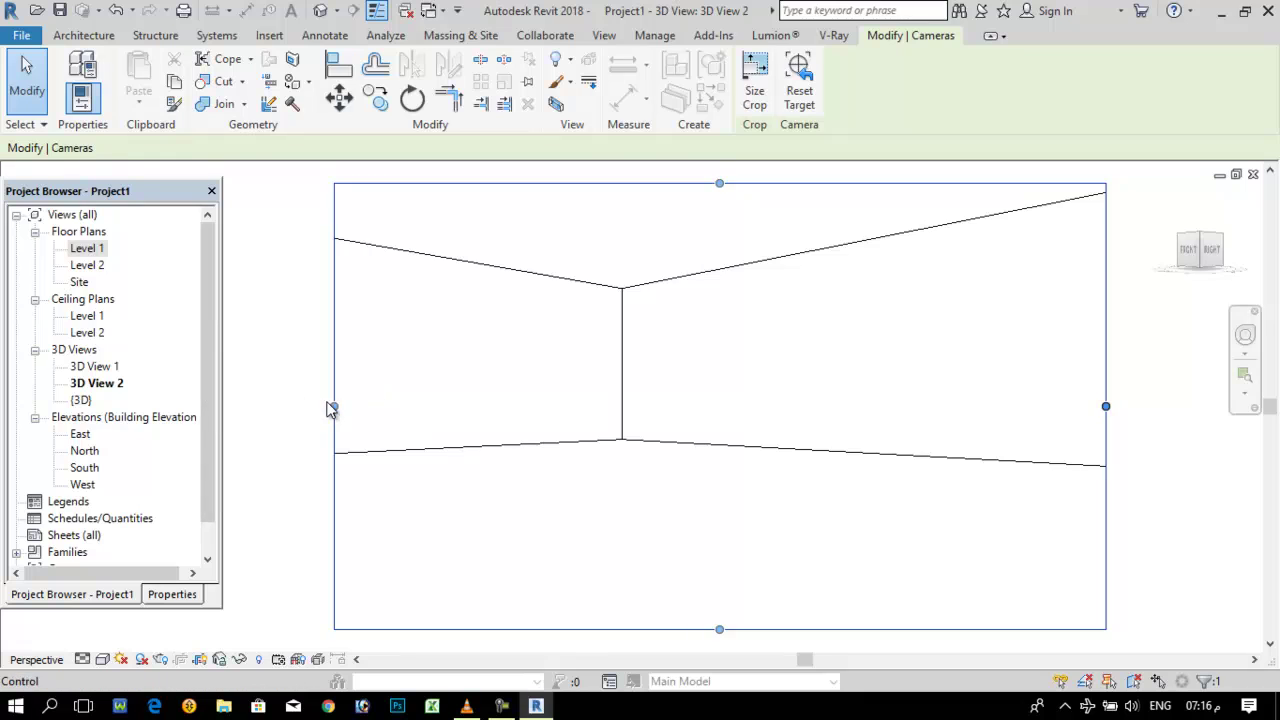
{"action": "left_click_drag", "start_coordinate": [332, 408], "coordinate": [273, 406]}
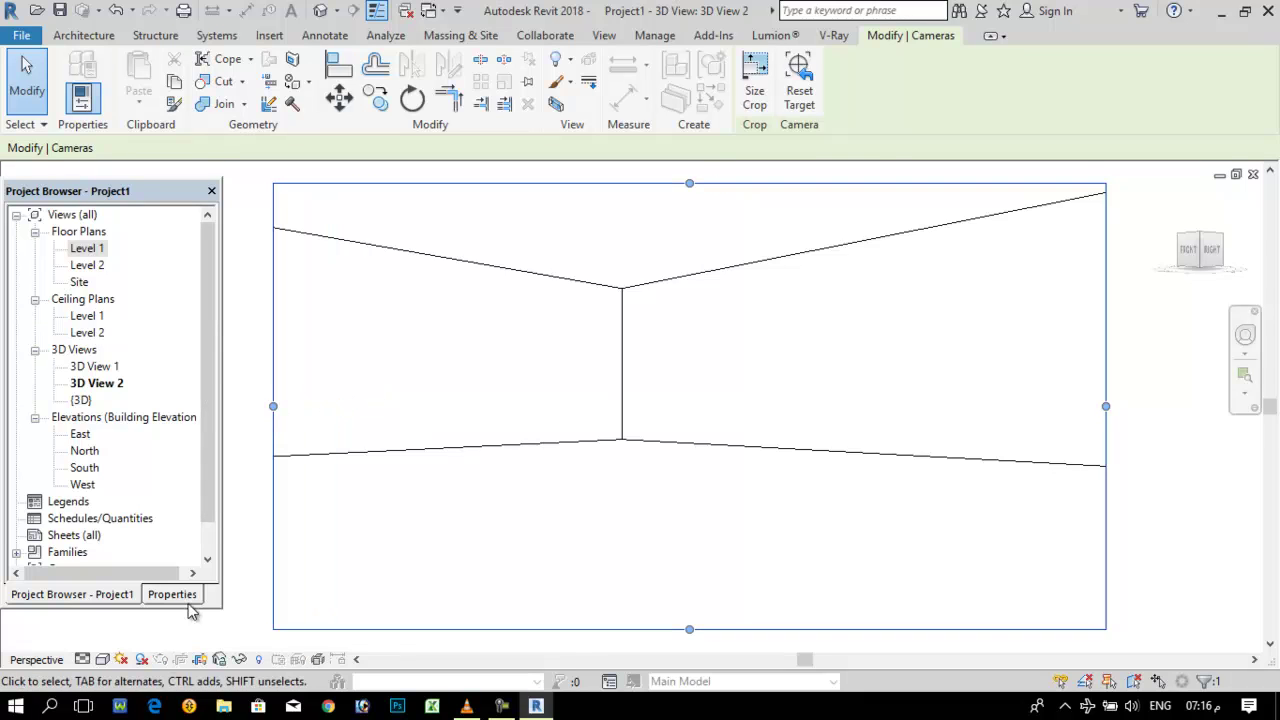
{"action": "left_click", "coordinate": [103, 660]}
{"action": "left_click", "coordinate": [130, 621]}
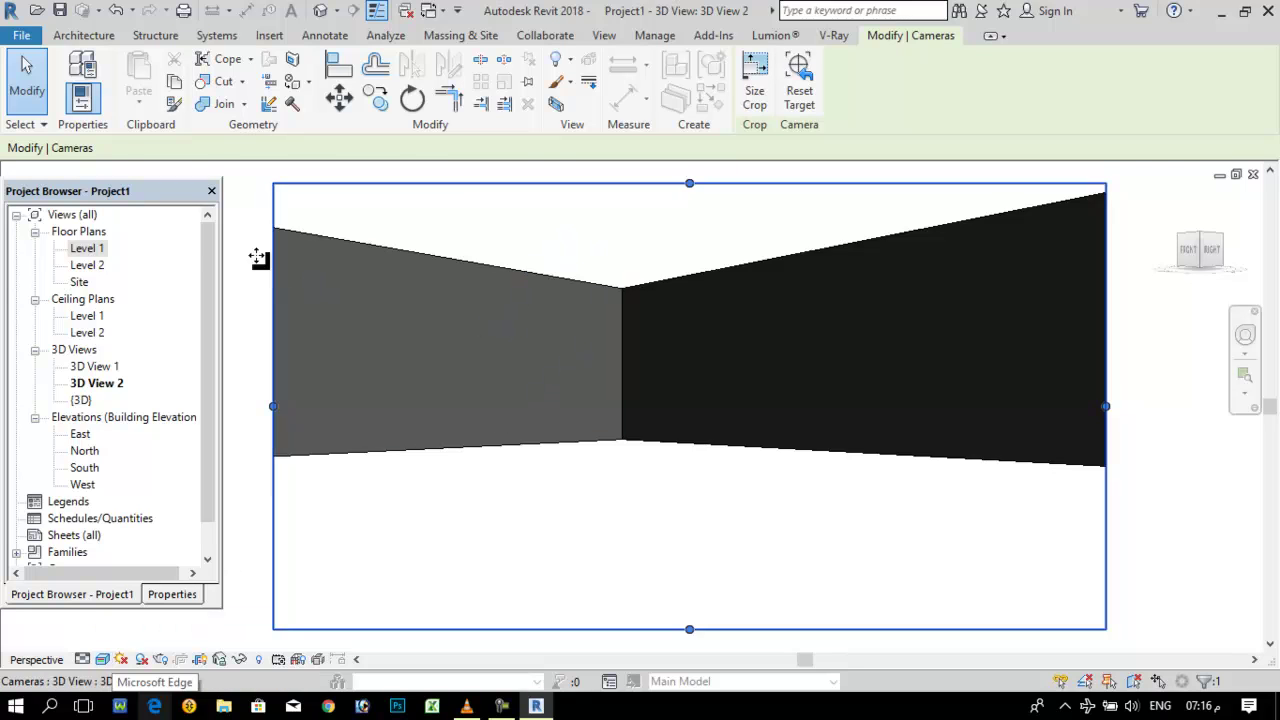
Delete all four walls of the rectangle in the Level 1 floor plan.
{"action": "double_click", "coordinate": [86, 249]}
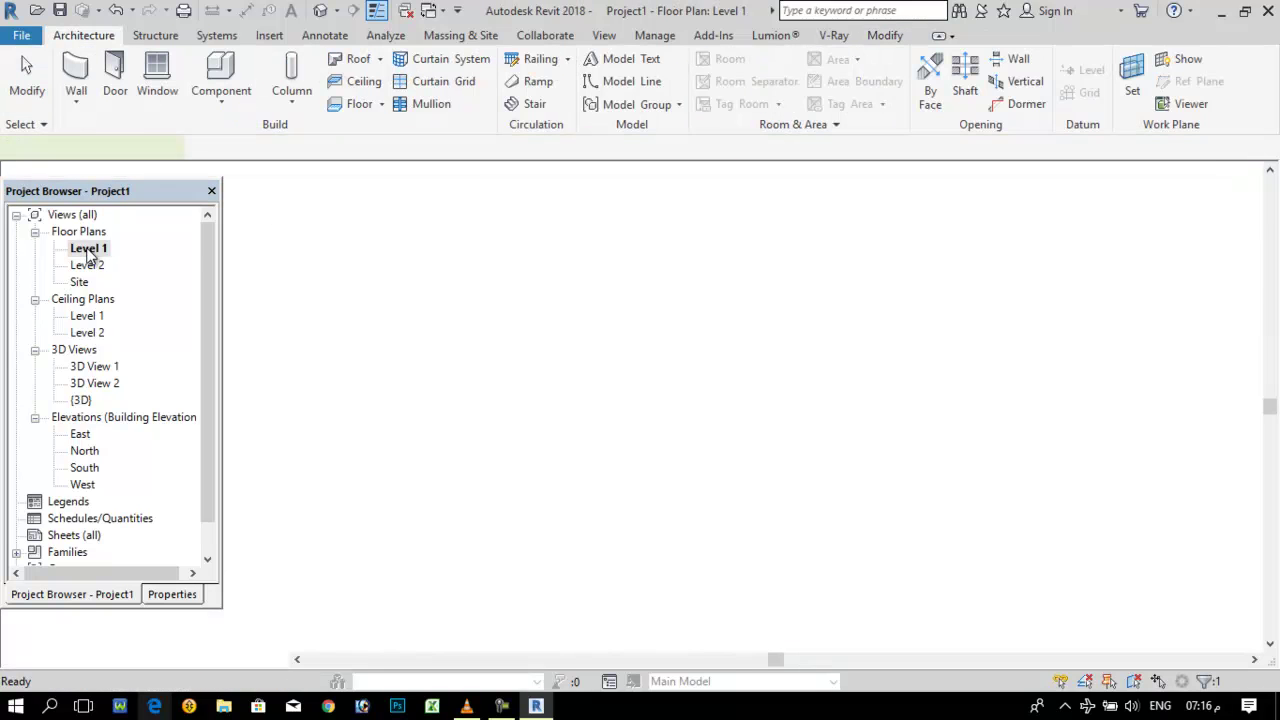
{"action": "left_click", "coordinate": [669, 473]}
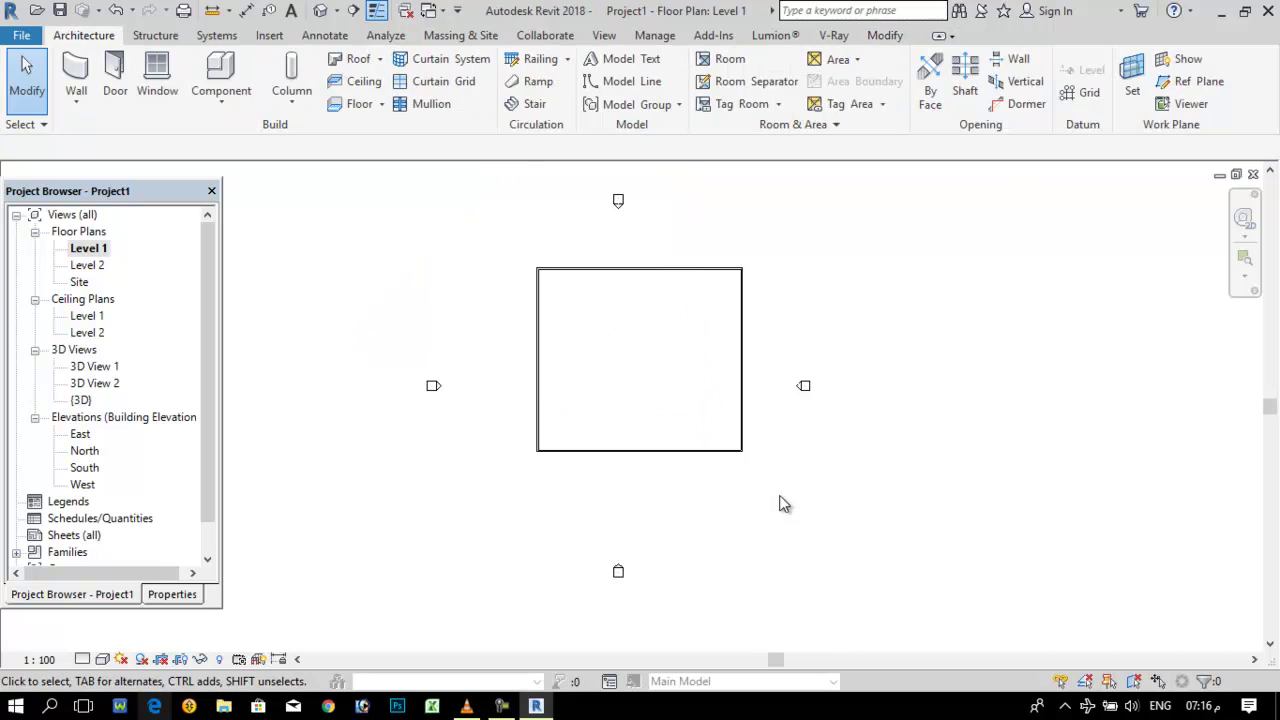
{"action": "left_click_drag", "start_coordinate": [783, 504], "coordinate": [513, 262]}
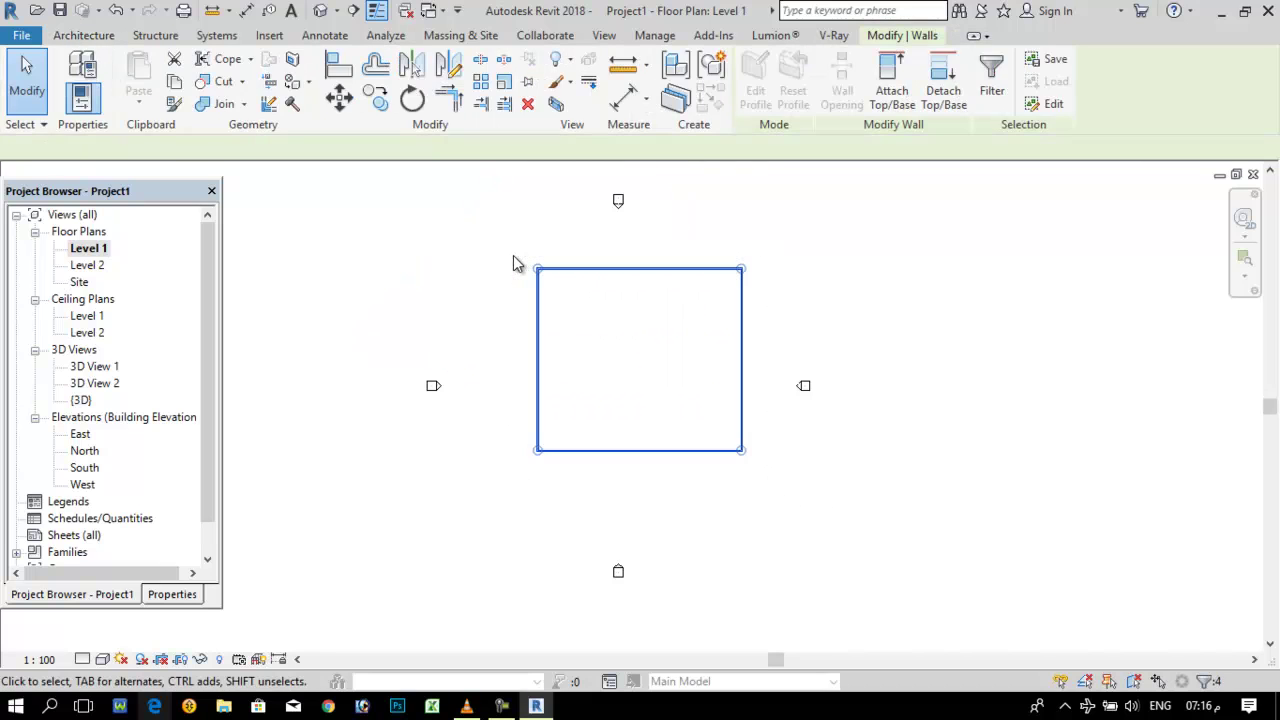
{"action": "key", "text": "Delete"}
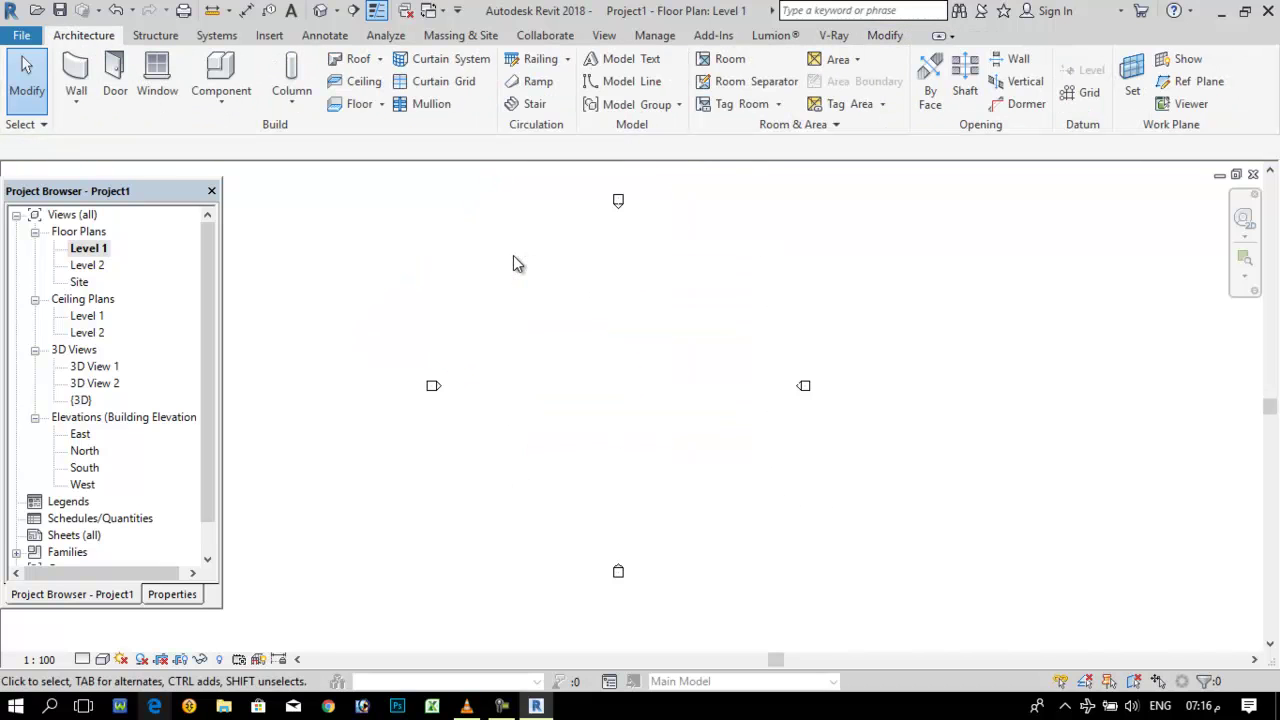
Open the program's general options, try a save reminder interval of One hour, and set it back to 30 minutes.
{"action": "left_click", "coordinate": [22, 36]}
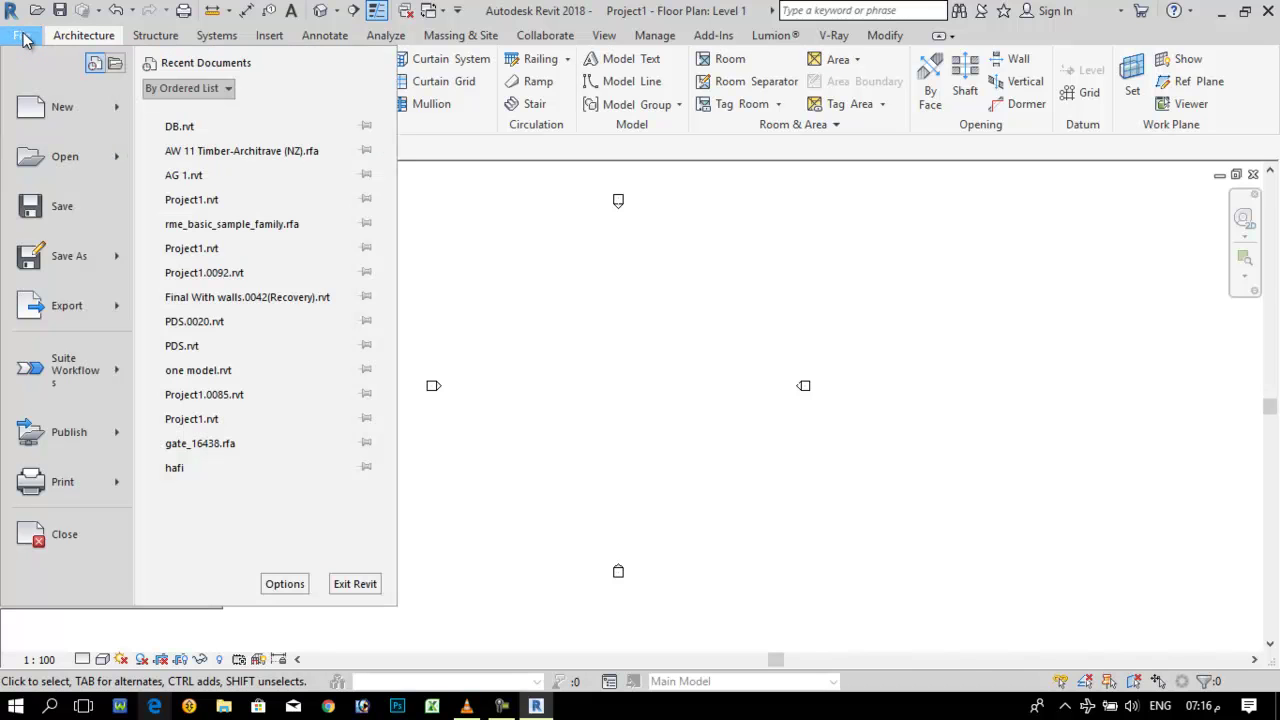
{"action": "left_click", "coordinate": [283, 586]}
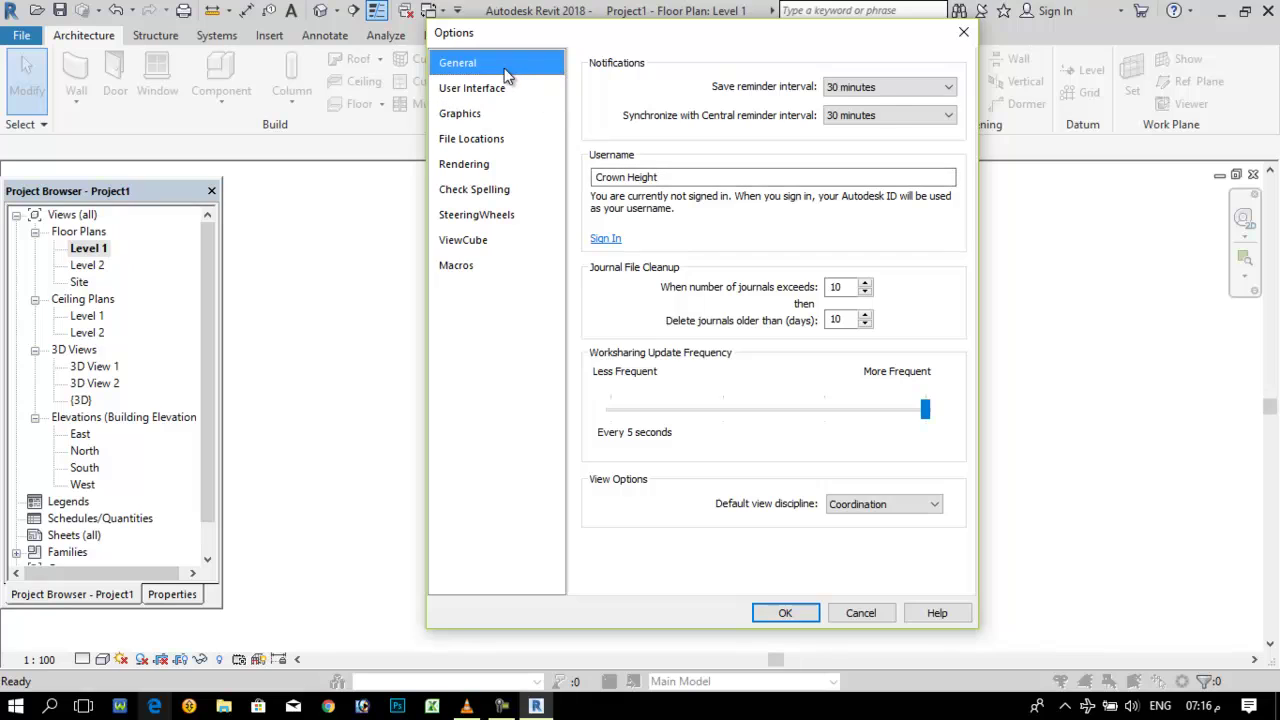
{"action": "left_click", "coordinate": [869, 88]}
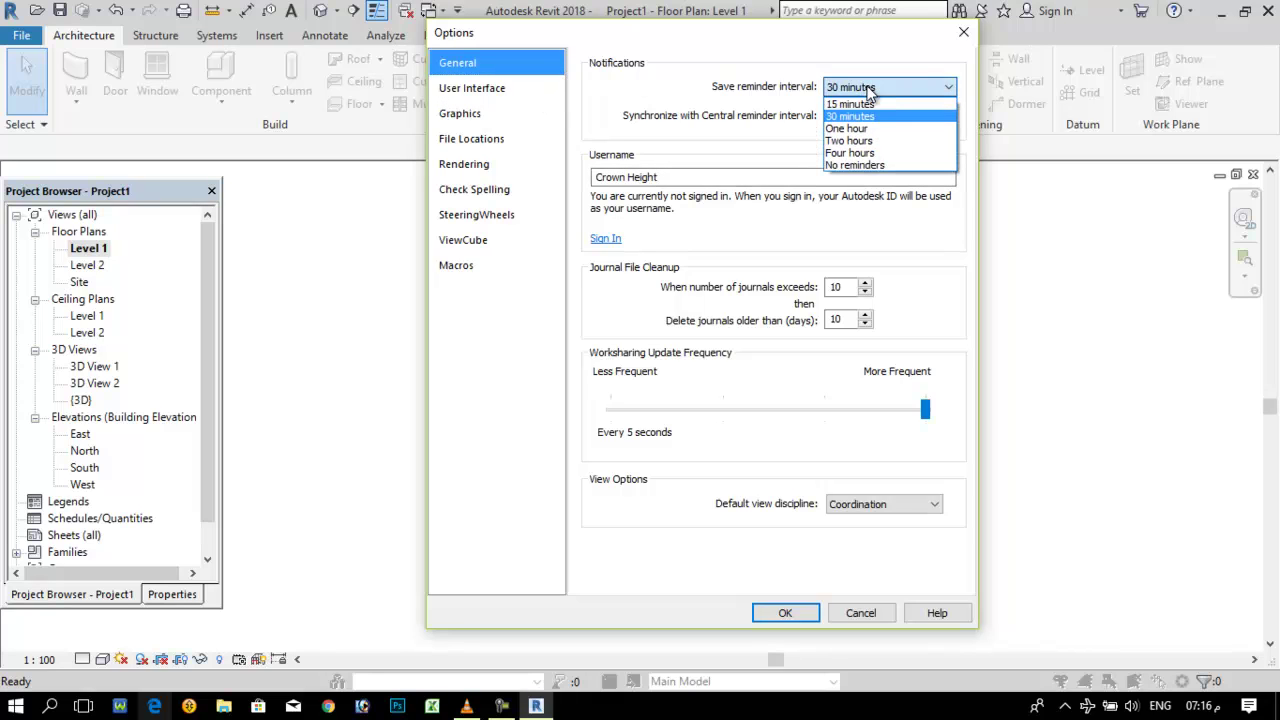
{"action": "left_click", "coordinate": [866, 130]}
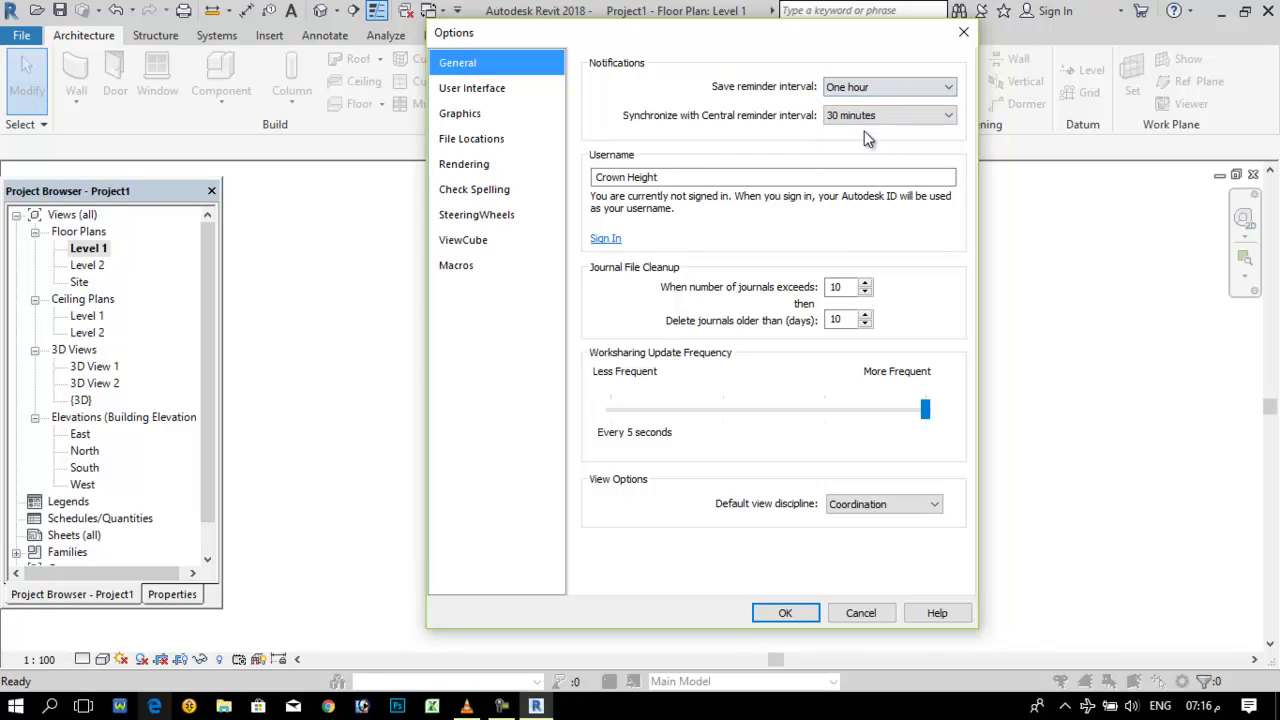
{"action": "left_click", "coordinate": [859, 92]}
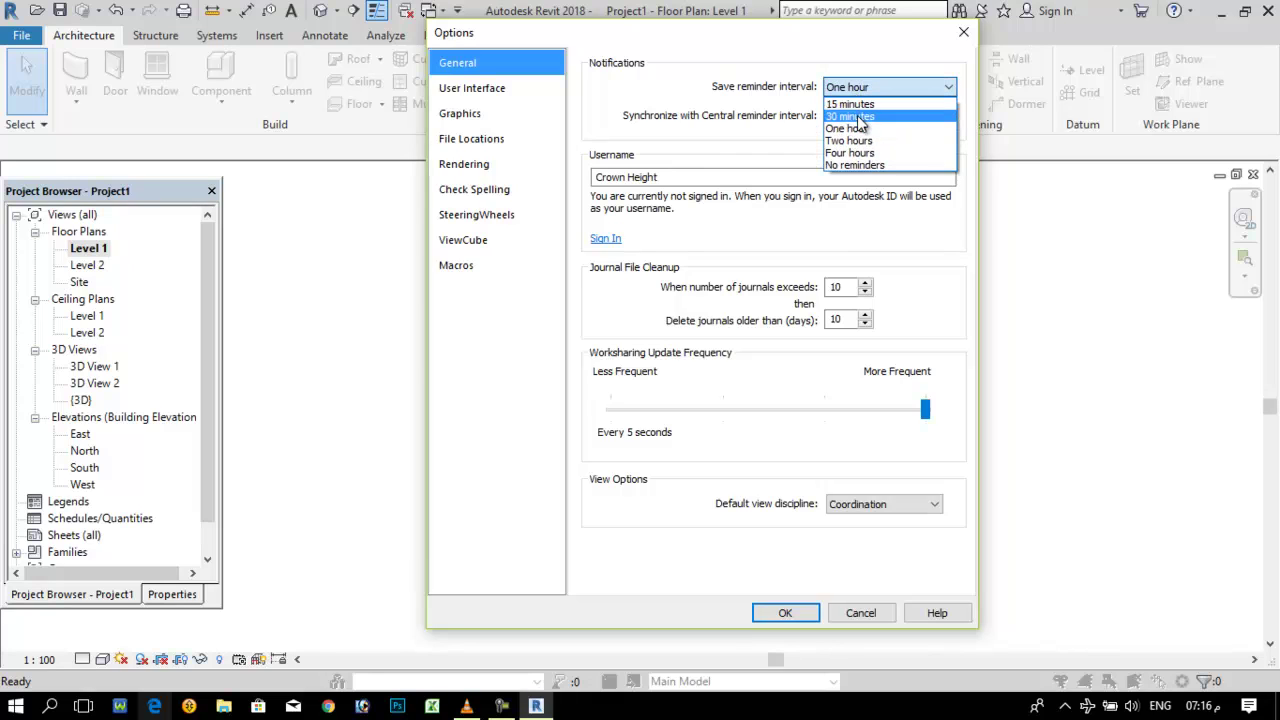
{"action": "left_click", "coordinate": [859, 117]}
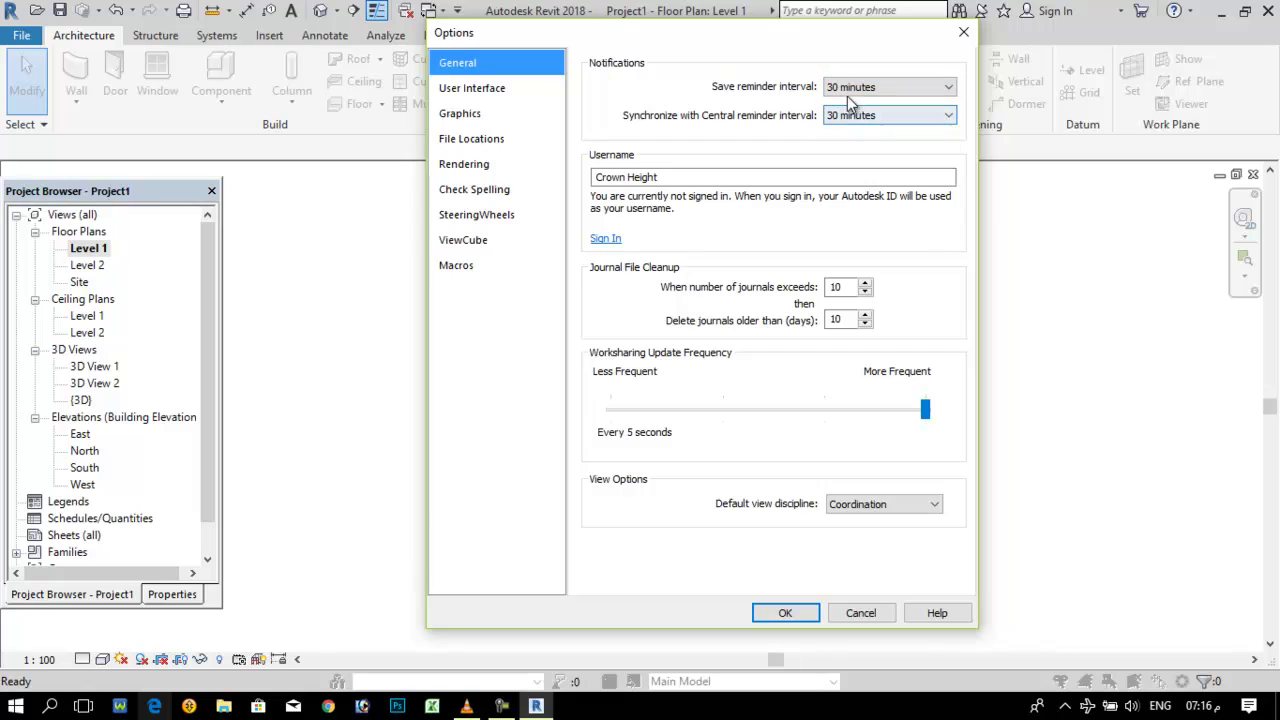
Look through the user interface options and set the background color to Black in the graphics options.
{"action": "left_click", "coordinate": [499, 92]}
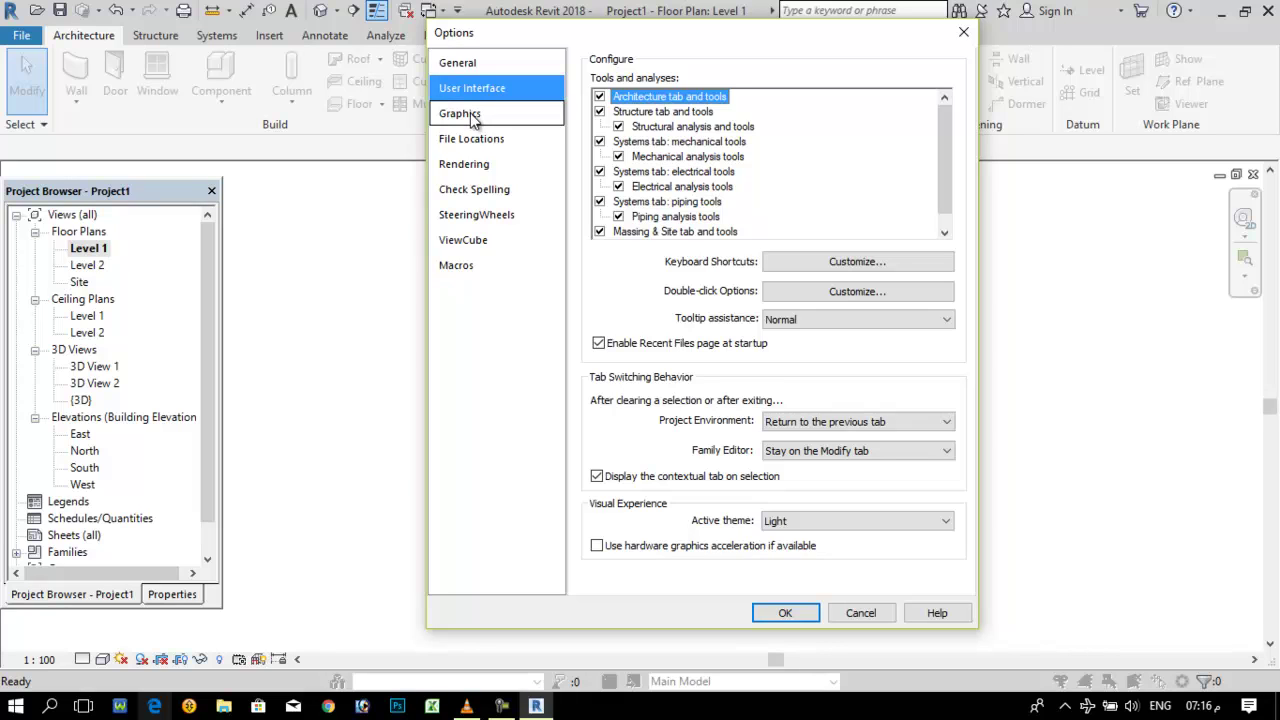
{"action": "left_click", "coordinate": [469, 113]}
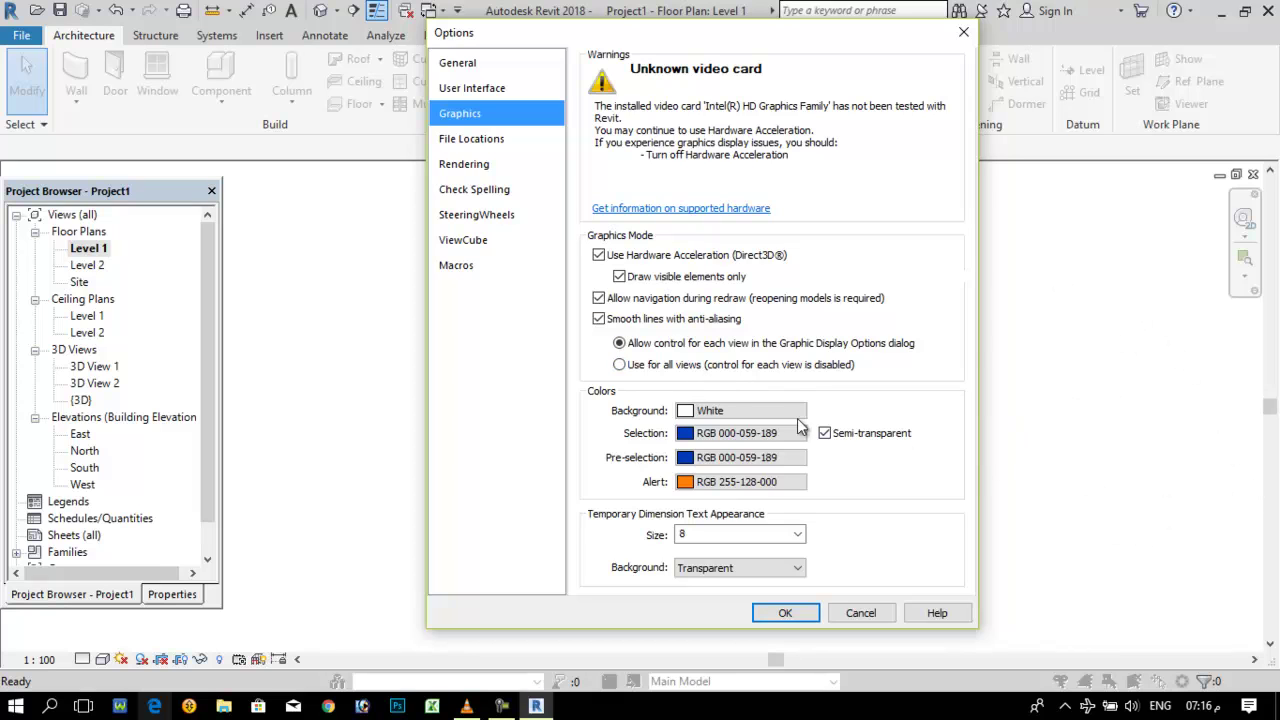
{"action": "left_click", "coordinate": [705, 411]}
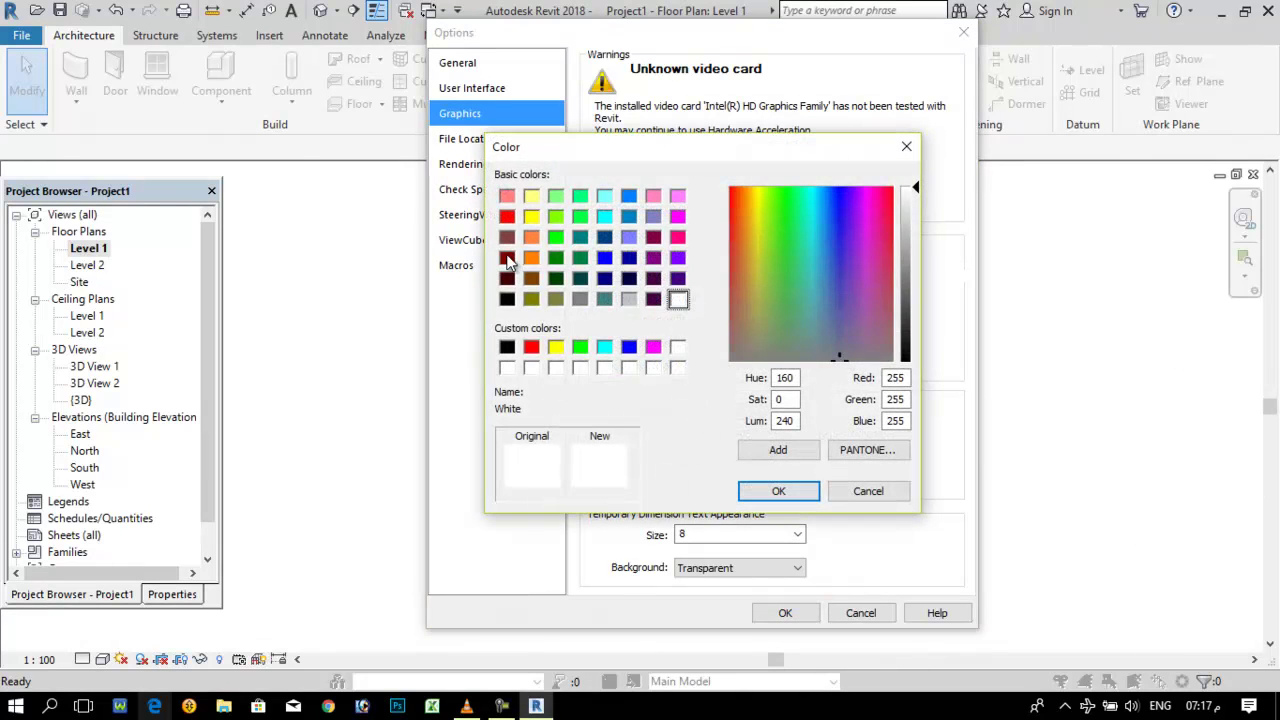
{"action": "left_click", "coordinate": [506, 347]}
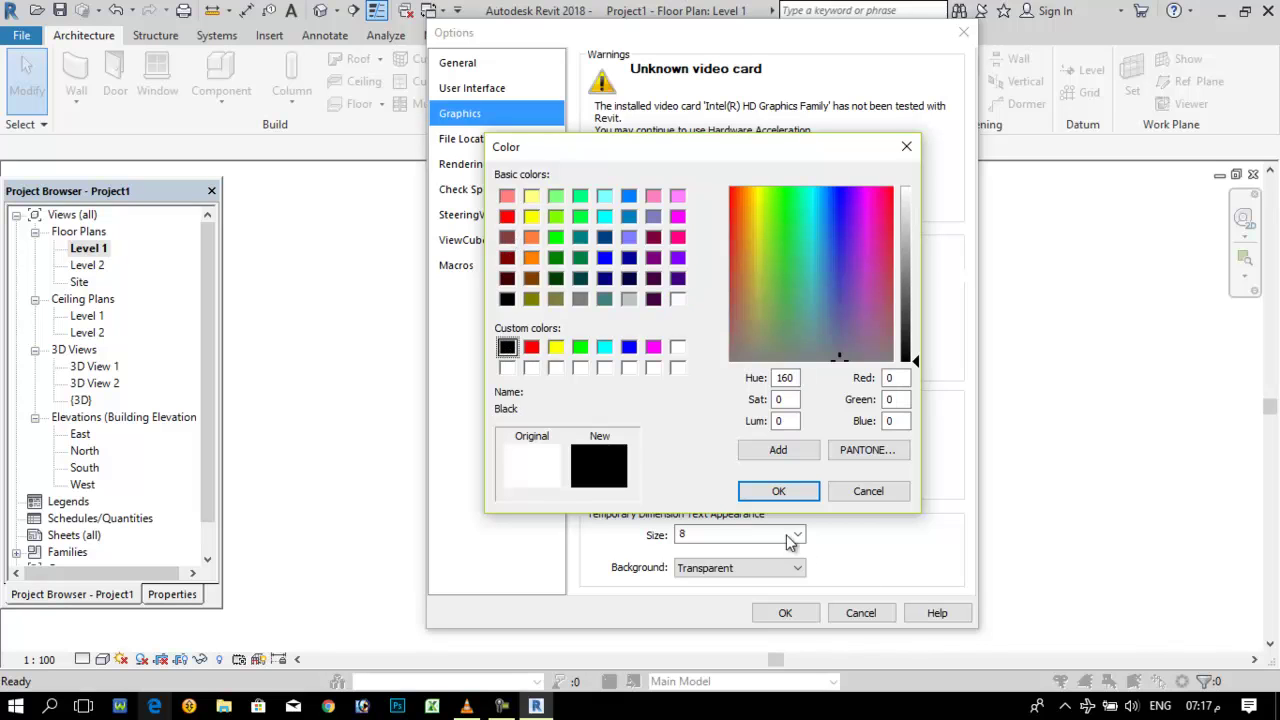
{"action": "left_click", "coordinate": [778, 491]}
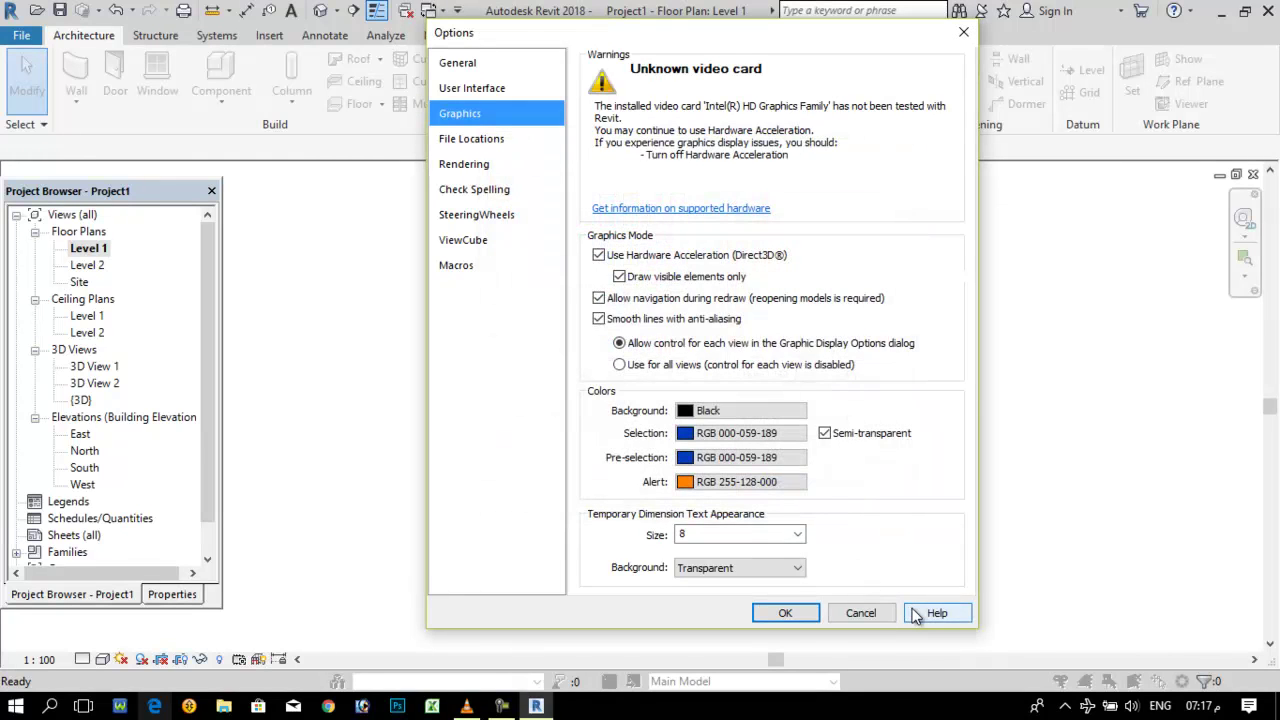
{"action": "left_click", "coordinate": [801, 612]}
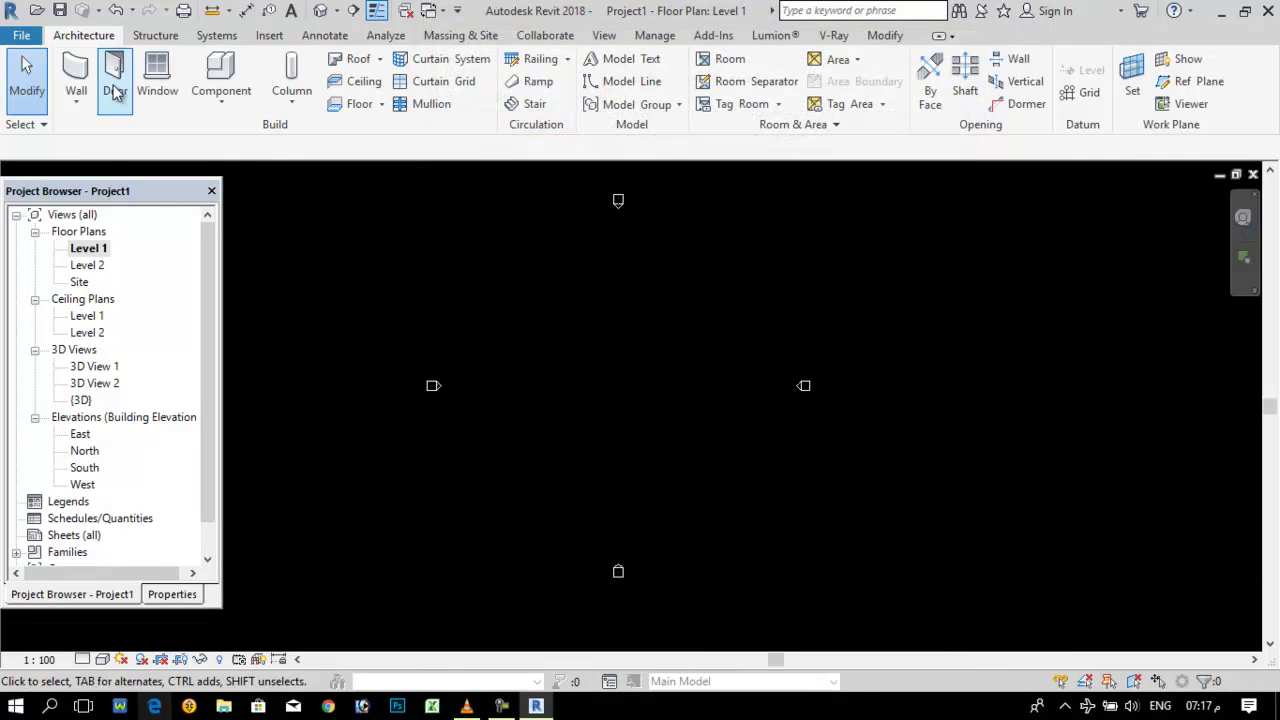
Set the background color to Red in the program's graphics options and apply it.
{"action": "left_click", "coordinate": [21, 36]}
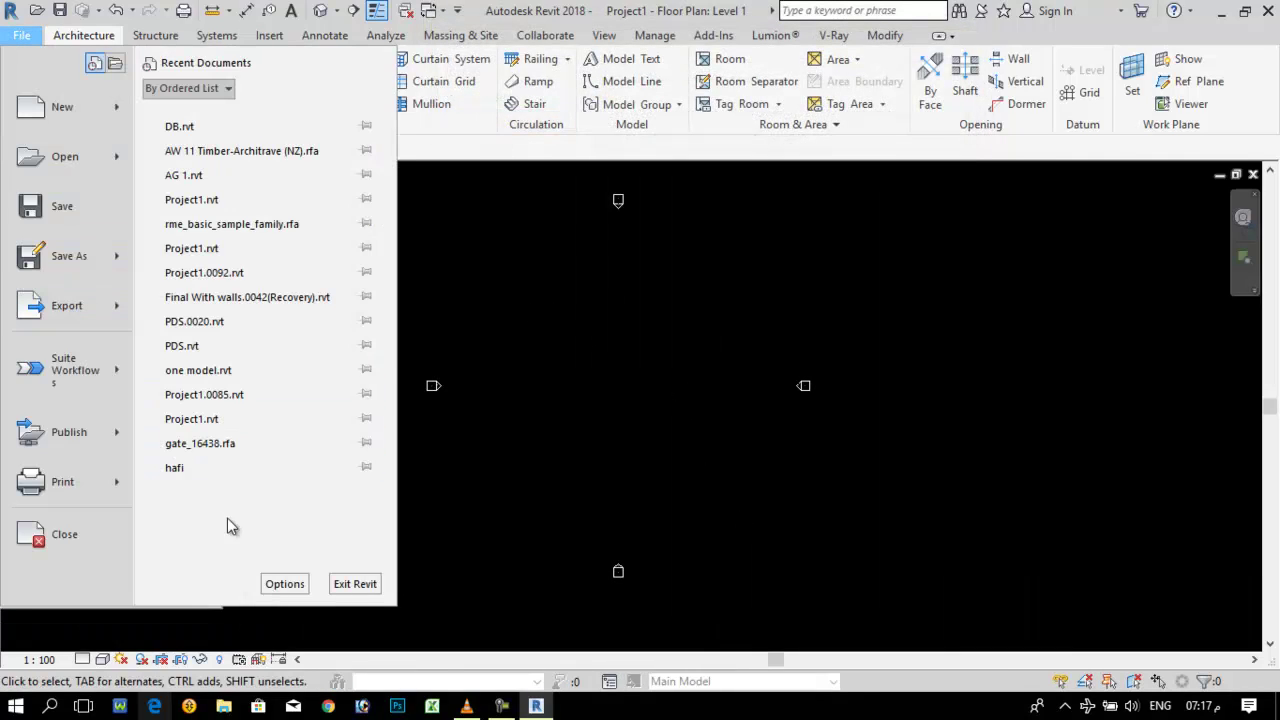
{"action": "left_click", "coordinate": [284, 584]}
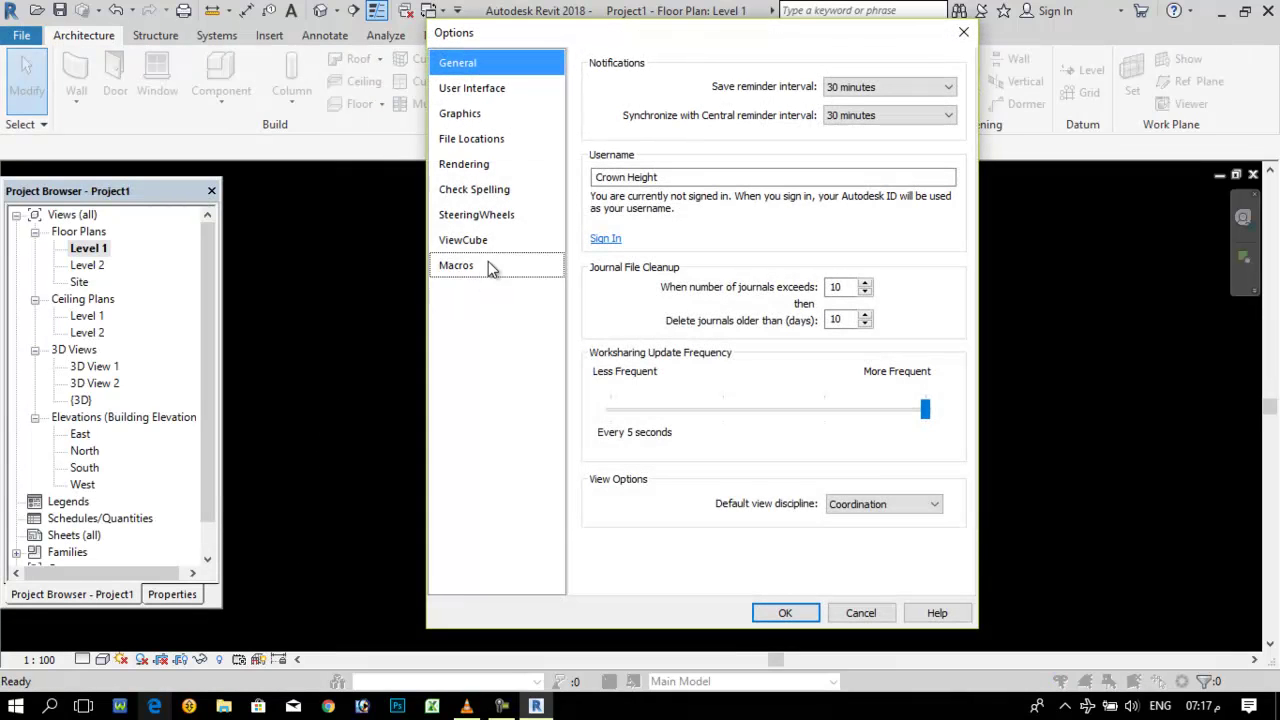
{"action": "left_click", "coordinate": [456, 117]}
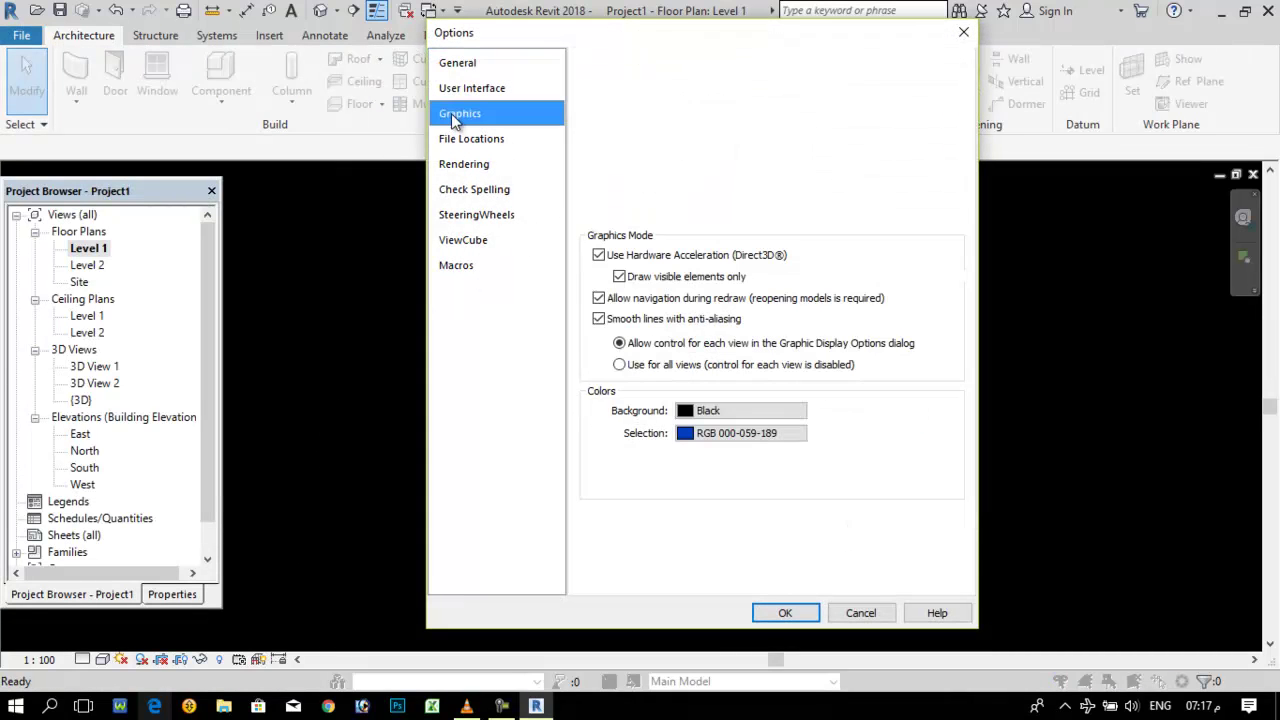
{"action": "left_click", "coordinate": [760, 411]}
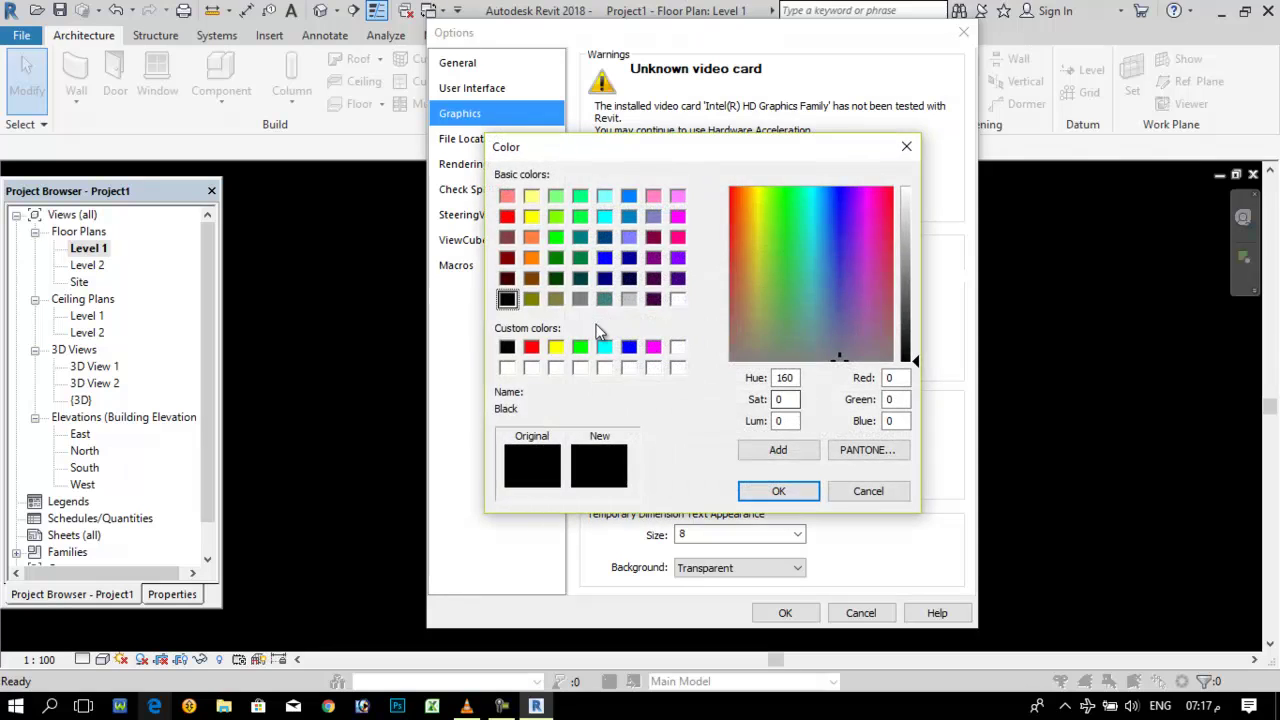
{"action": "left_click", "coordinate": [531, 347]}
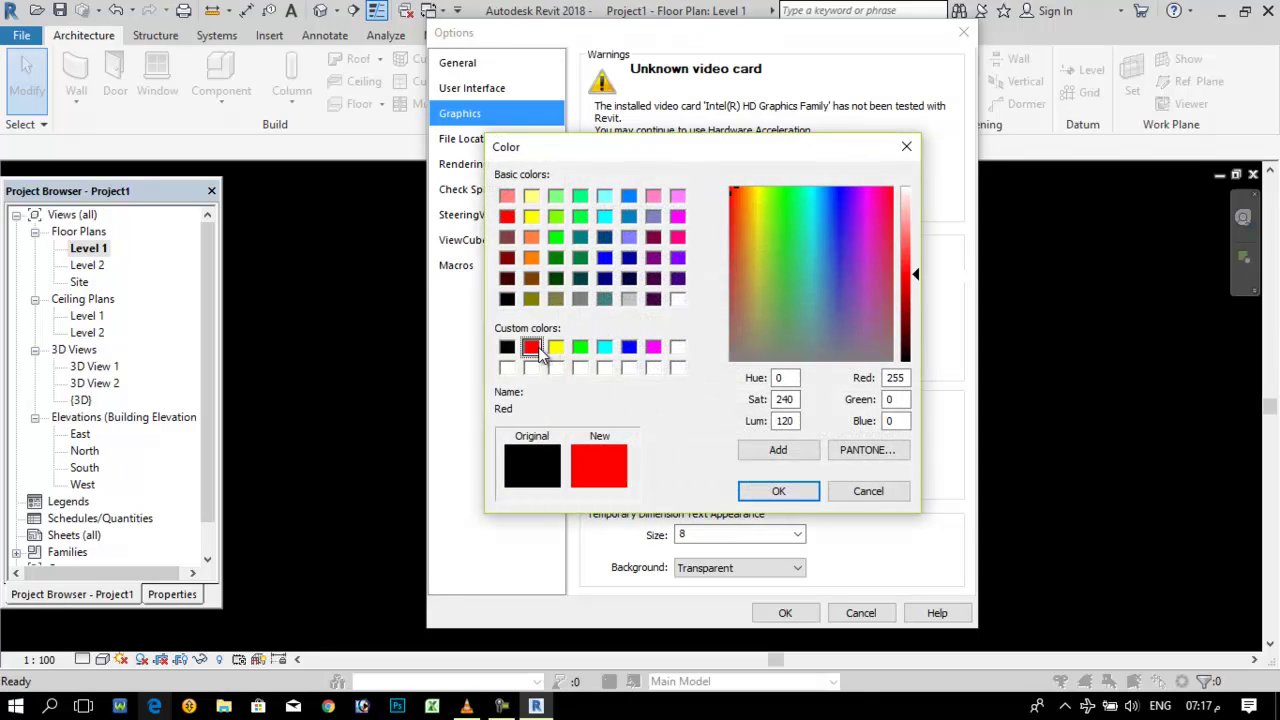
{"action": "left_click", "coordinate": [762, 491]}
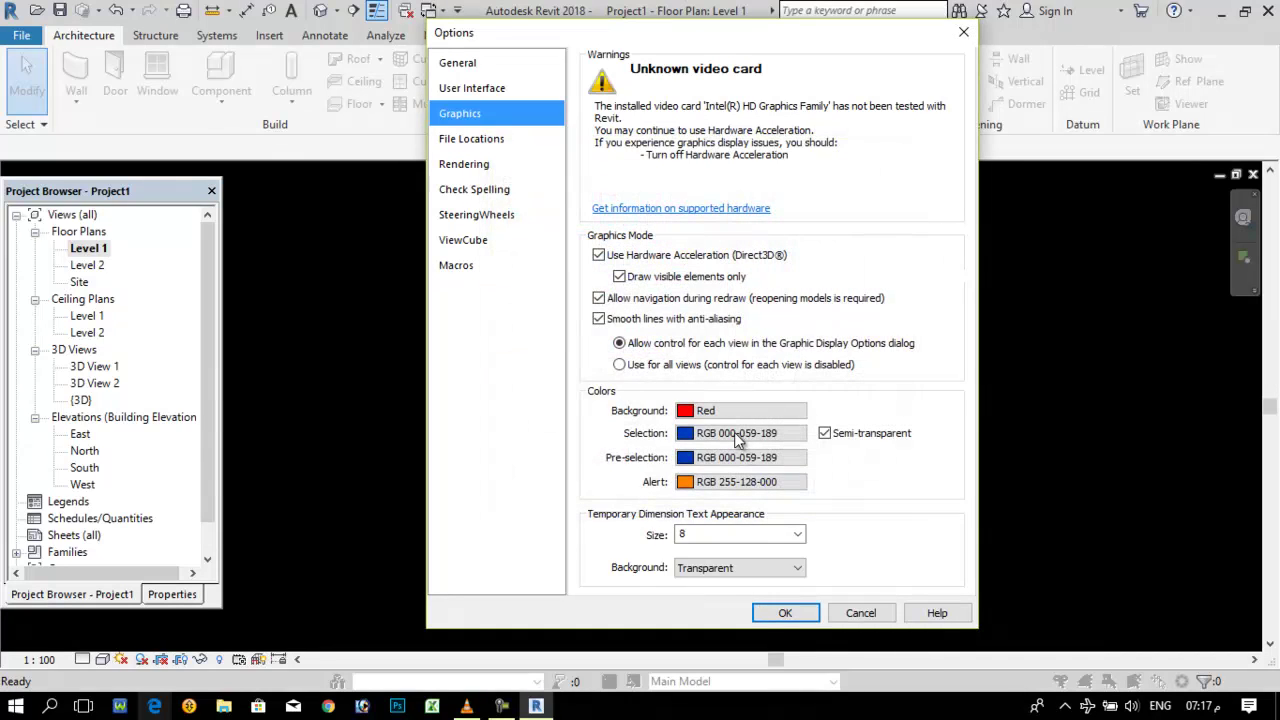
{"action": "left_click", "coordinate": [785, 613]}
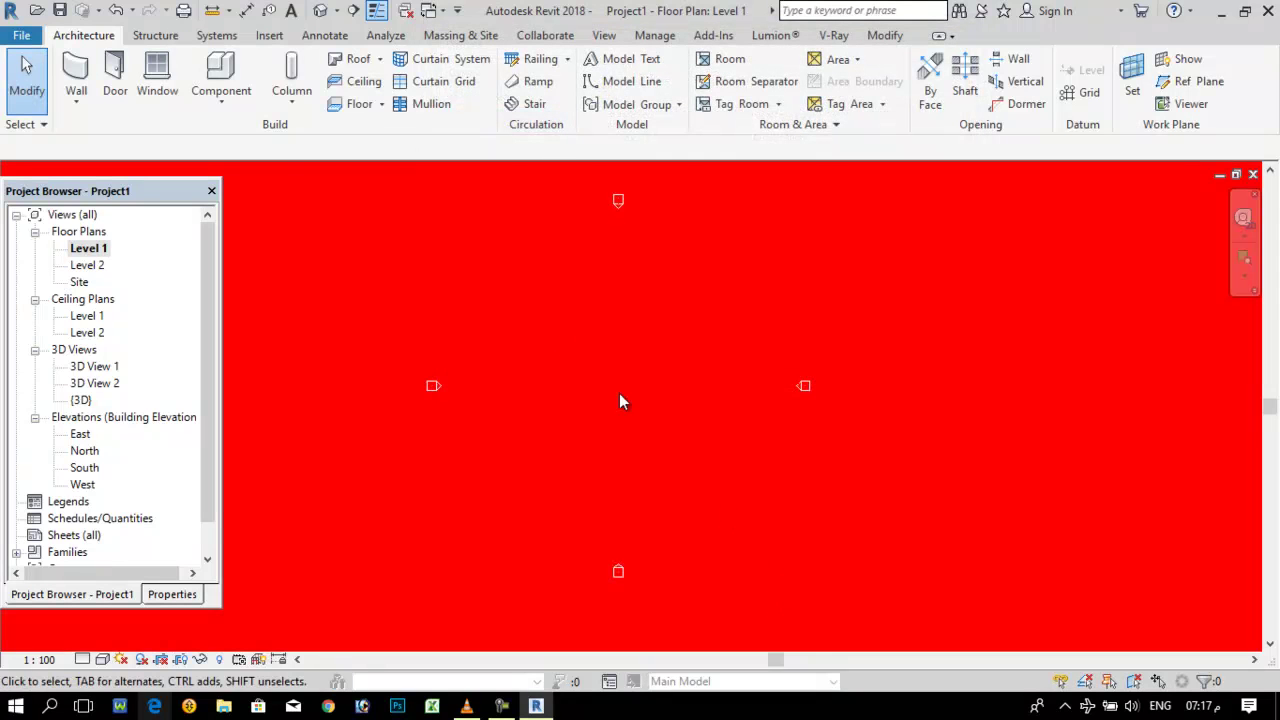
Draw three chained straight walls forming a closed triangle between the elevation markers in the Level 1 floor plan.
{"action": "left_click", "coordinate": [76, 72]}
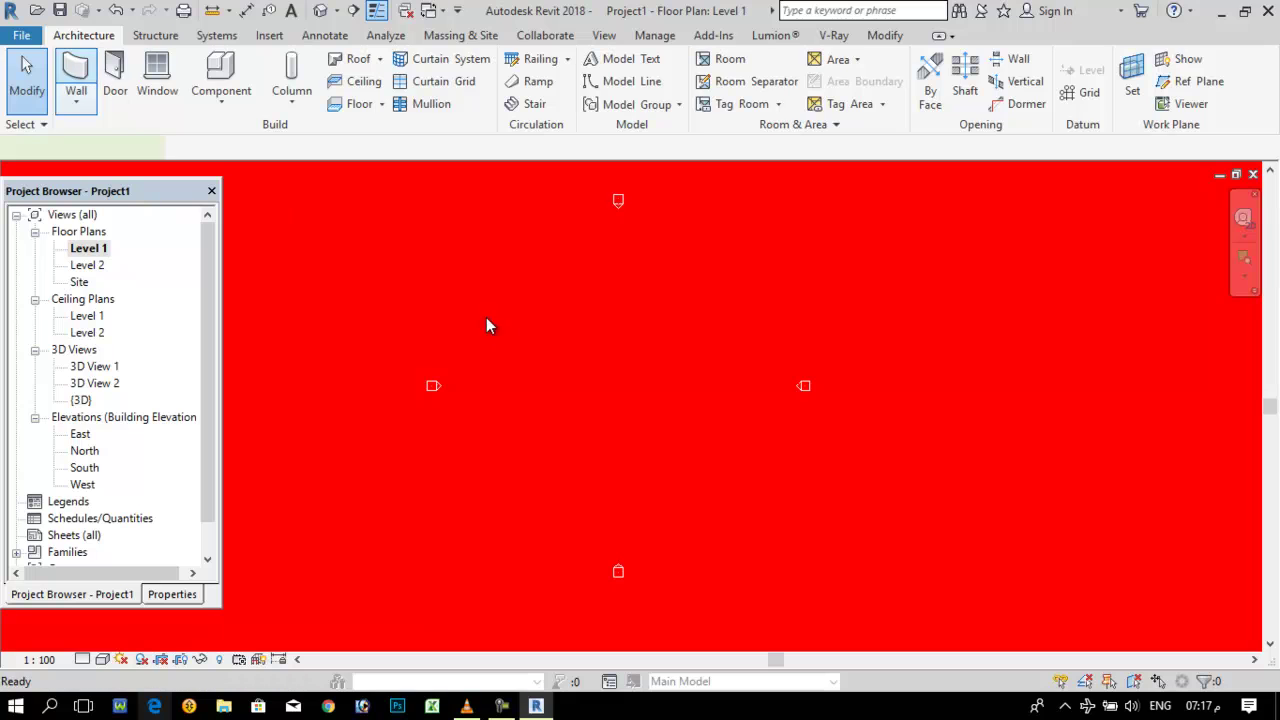
{"action": "left_click", "coordinate": [531, 299]}
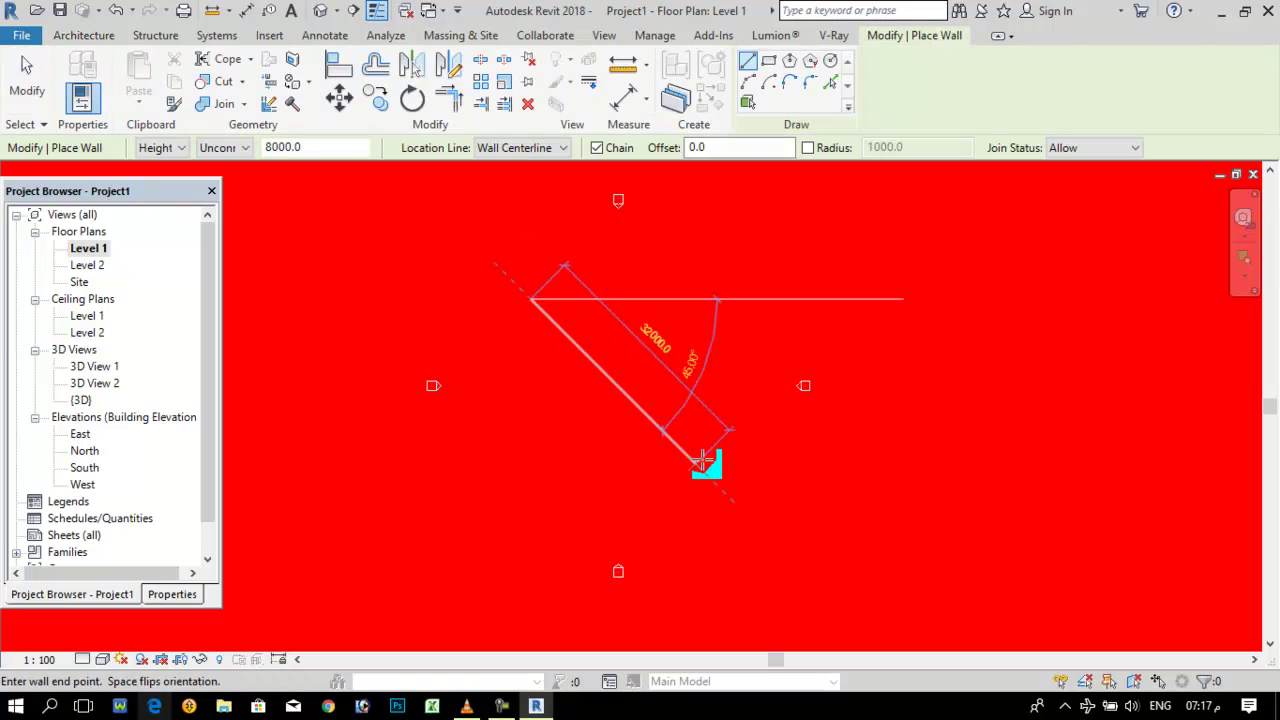
{"action": "left_click", "coordinate": [720, 445]}
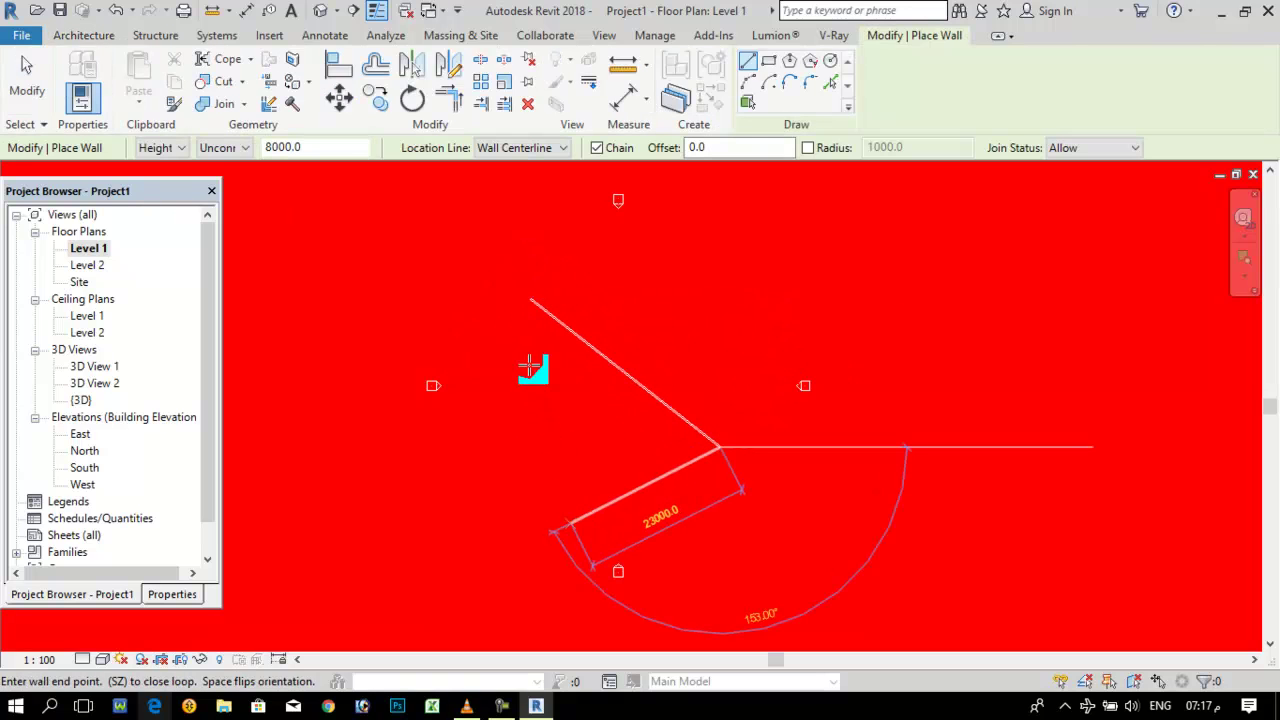
{"action": "left_click", "coordinate": [531, 299]}
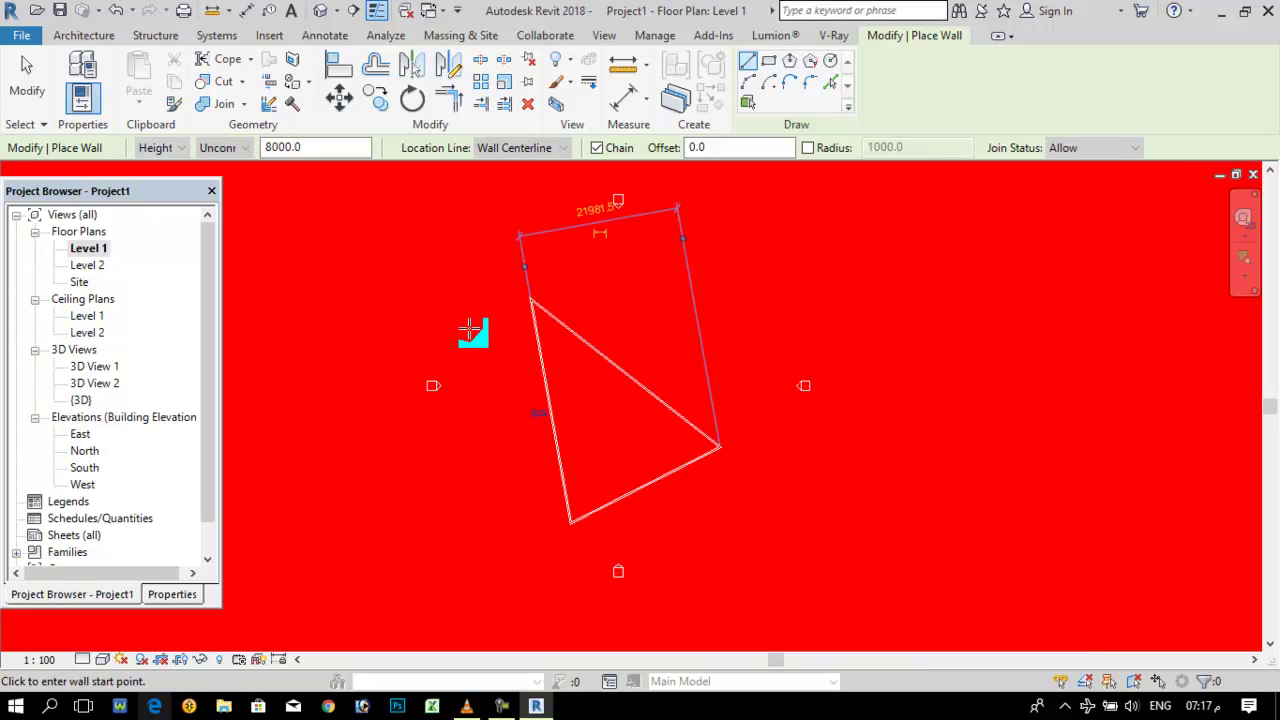
{"action": "key", "text": "Escape"}
{"action": "key", "text": "Escape"}
Select the triangle's long diagonal wall and view it up close in the {3D} view.
{"action": "left_click_drag", "start_coordinate": [640, 319], "coordinate": [577, 415]}
{"action": "left_click", "coordinate": [84, 400]}
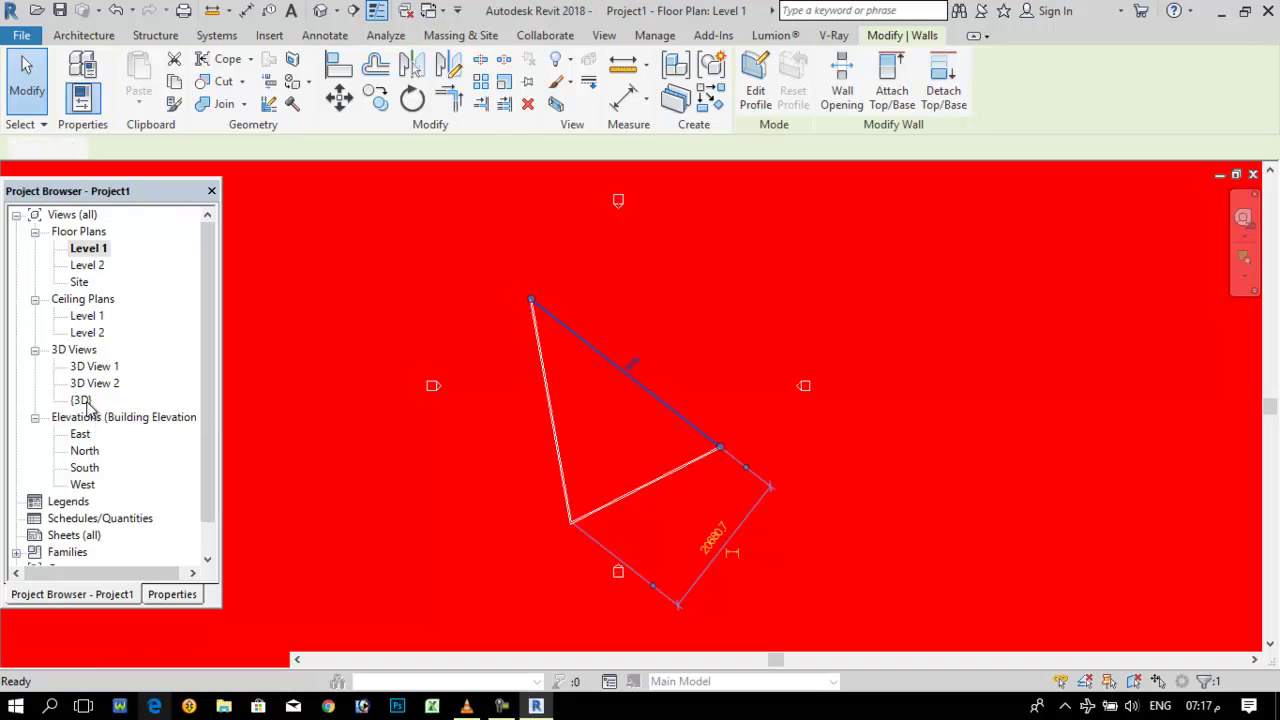
{"action": "double_click", "coordinate": [84, 401]}
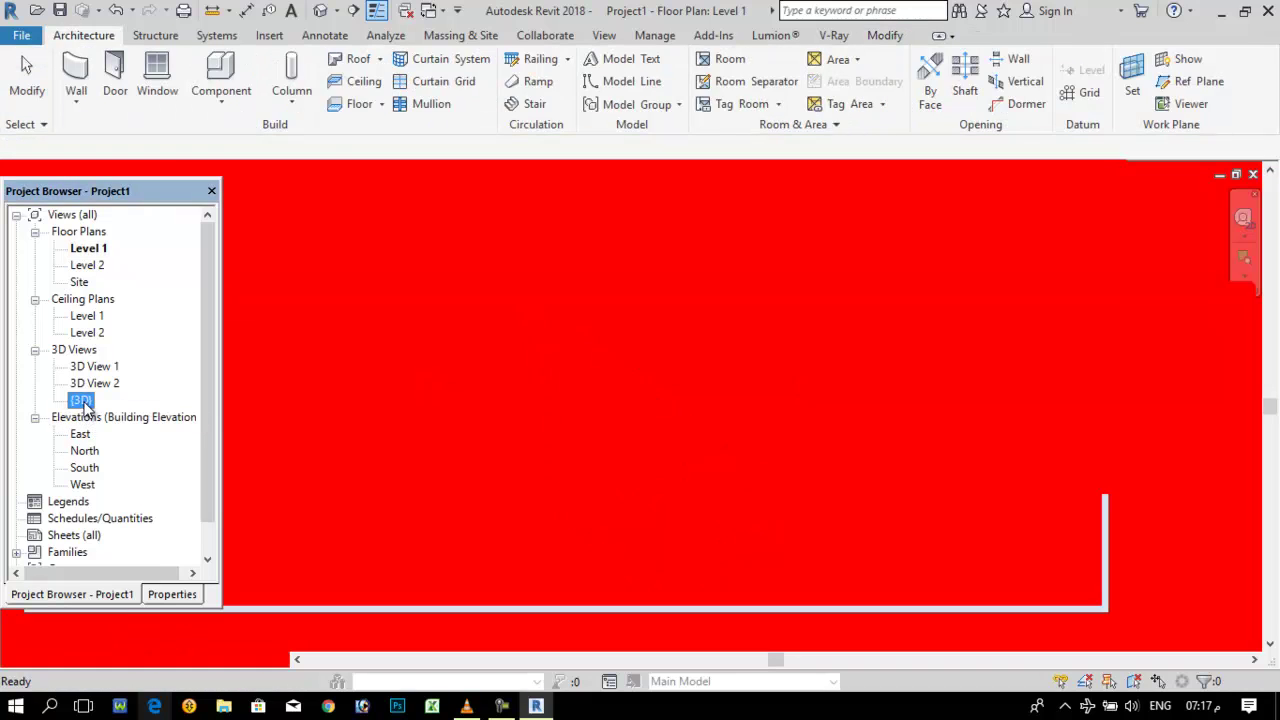
{"action": "left_click", "coordinate": [628, 383]}
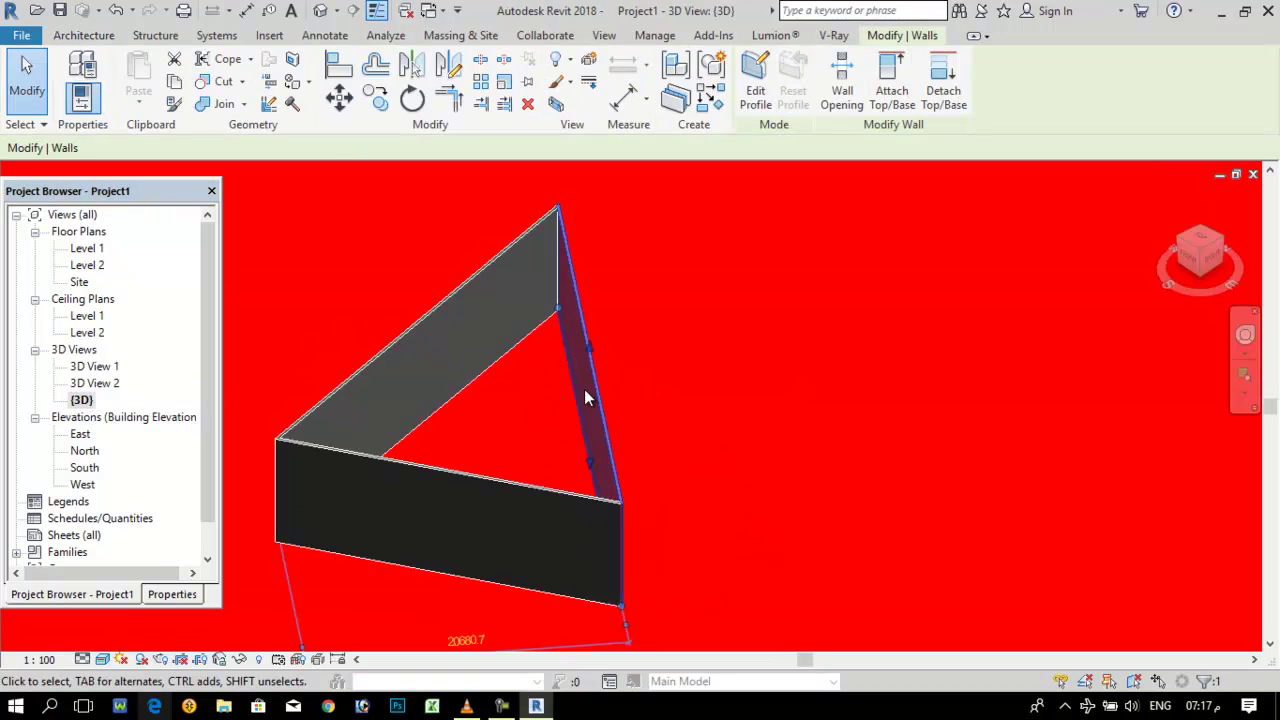
{"action": "scroll", "coordinate": [611, 374], "scroll_direction": "up", "scroll_amount": 5}
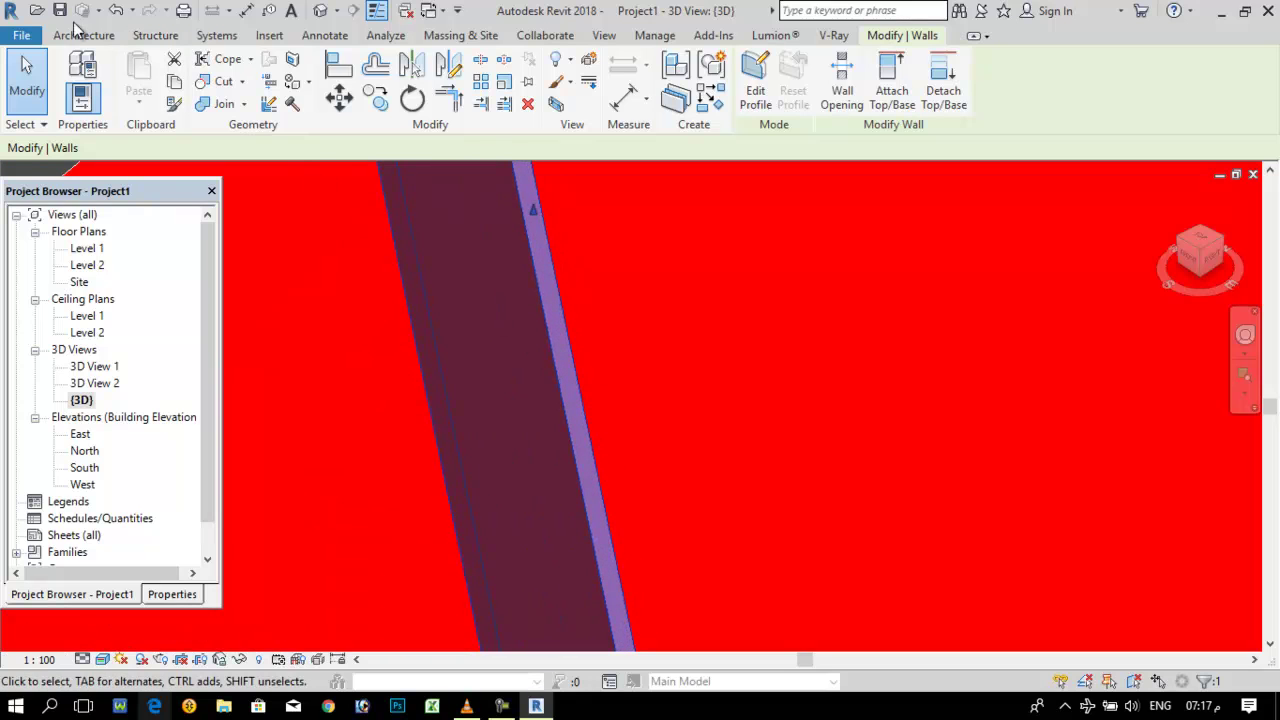
Set the selection color to Green in the program's graphics options and apply it.
{"action": "left_click", "coordinate": [22, 37]}
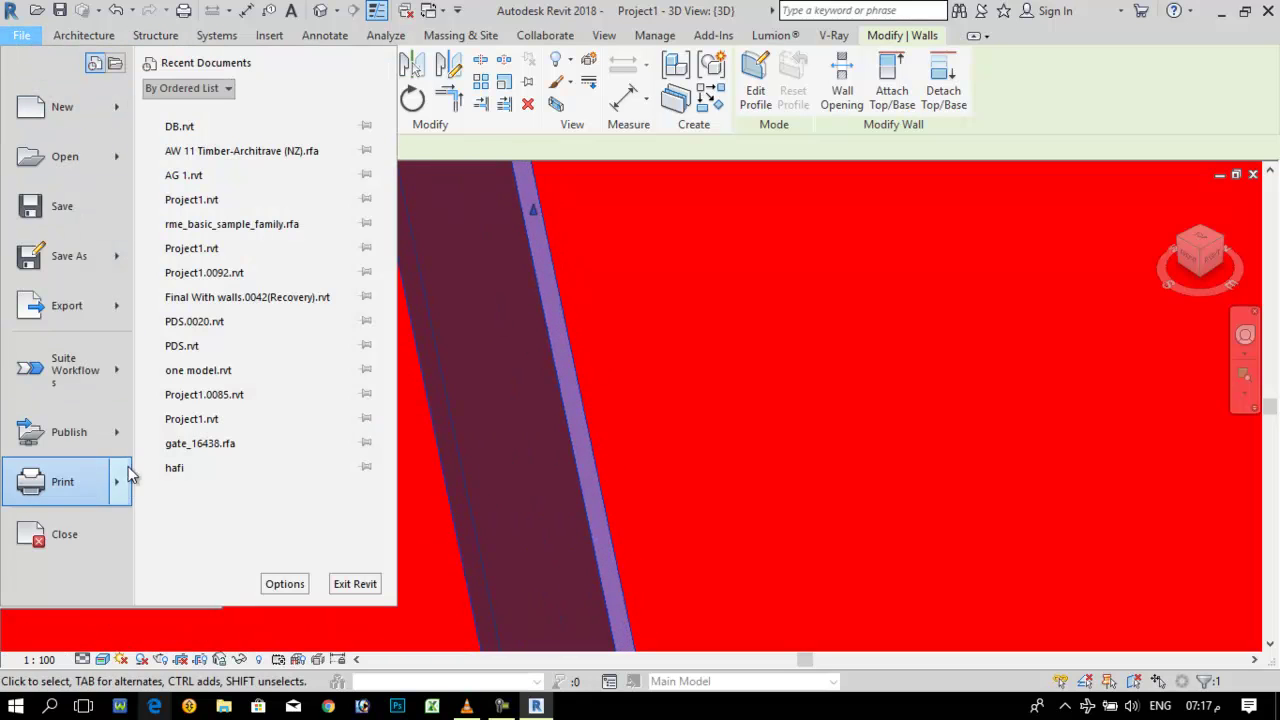
{"action": "left_click", "coordinate": [284, 586]}
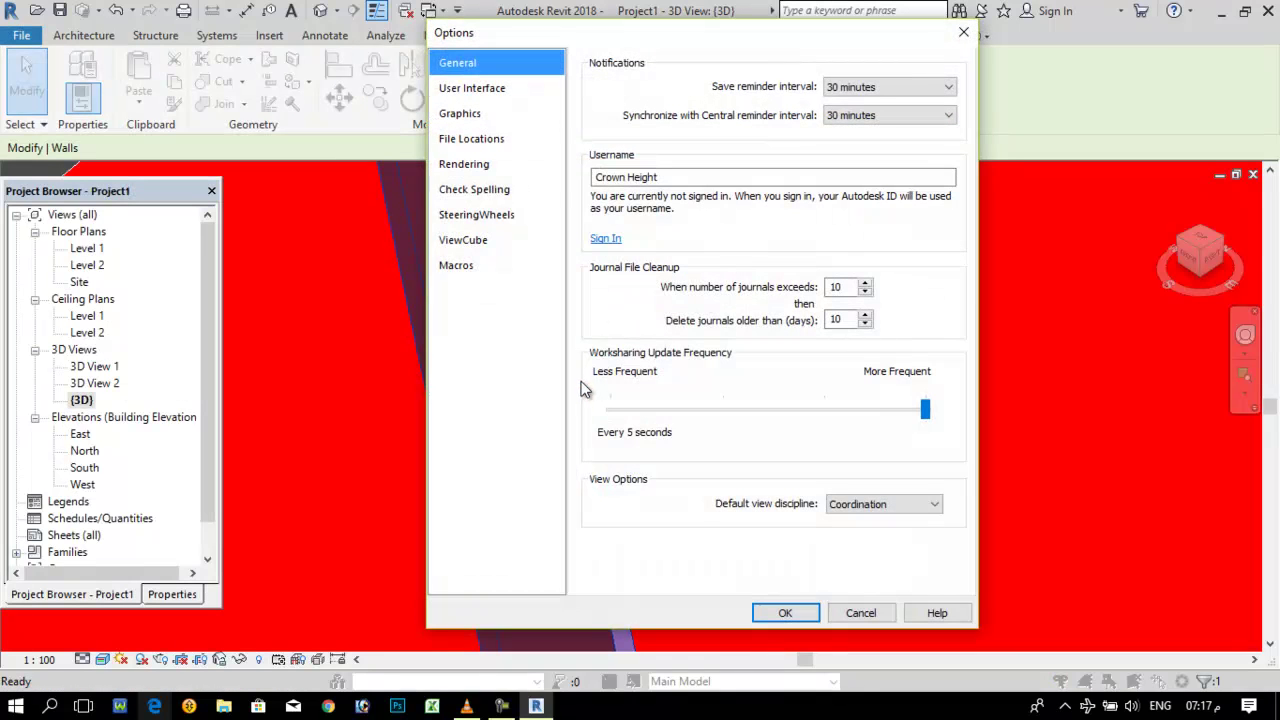
{"action": "left_click", "coordinate": [492, 118]}
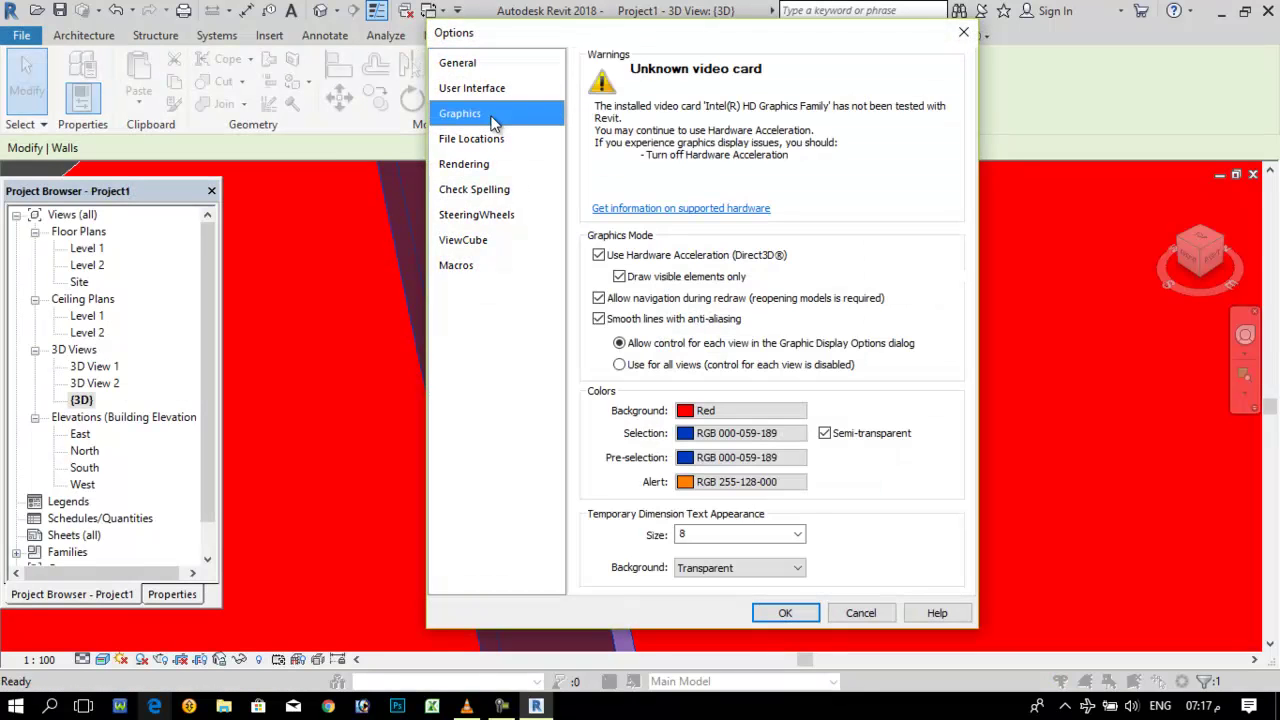
{"action": "left_click", "coordinate": [798, 435]}
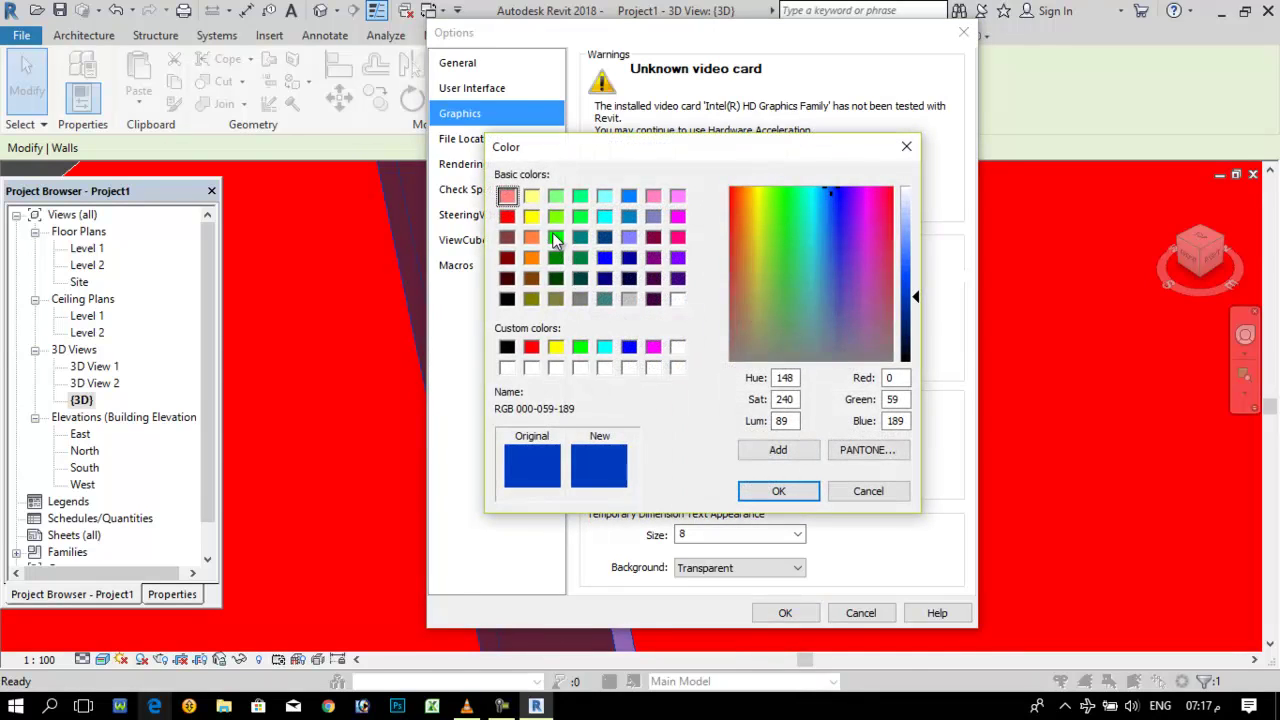
{"action": "left_click", "coordinate": [555, 238]}
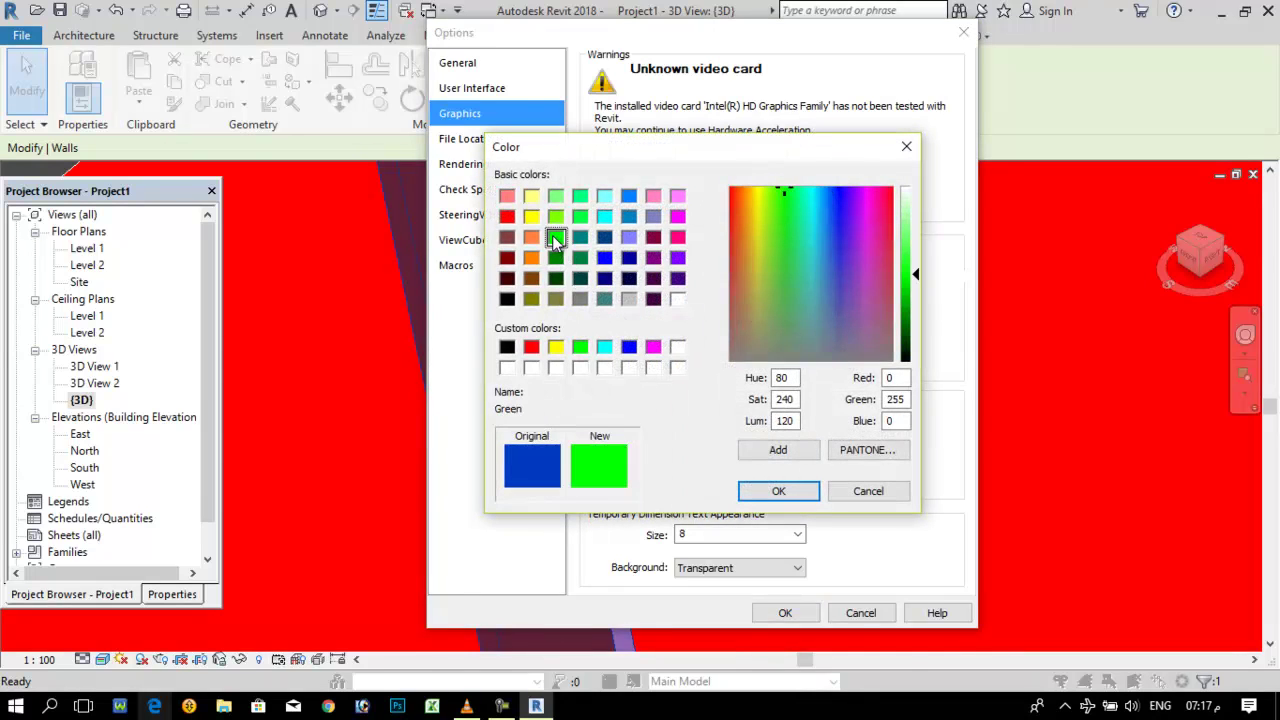
{"action": "left_click", "coordinate": [776, 491]}
{"action": "left_click", "coordinate": [782, 613]}
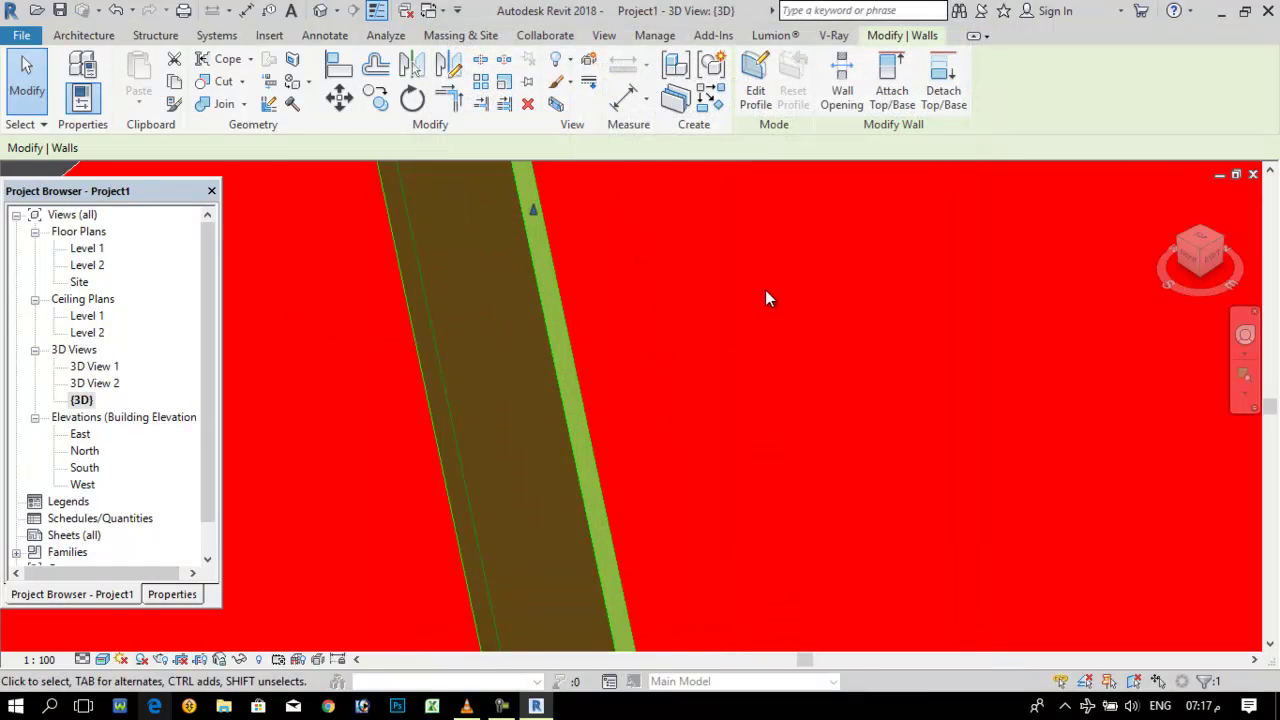
Select all three walls of the triangle together in the 3D view.
{"action": "scroll", "coordinate": [772, 330], "scroll_direction": "down", "scroll_amount": 2}
{"action": "middle_click_drag", "start_coordinate": [679, 325], "coordinate": [753, 409], "text": "shift"}
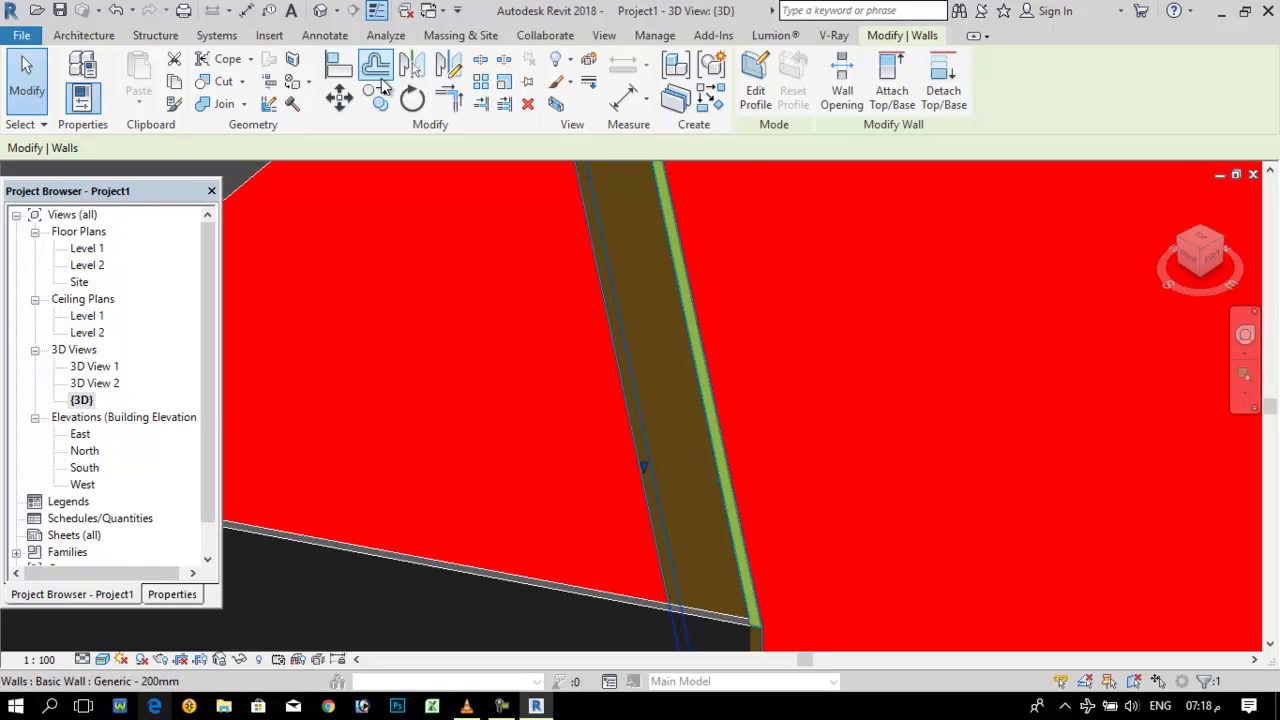
{"action": "scroll", "coordinate": [855, 389], "scroll_direction": "down", "scroll_amount": 3}
{"action": "scroll", "coordinate": [821, 345], "scroll_direction": "down", "scroll_amount": 2}
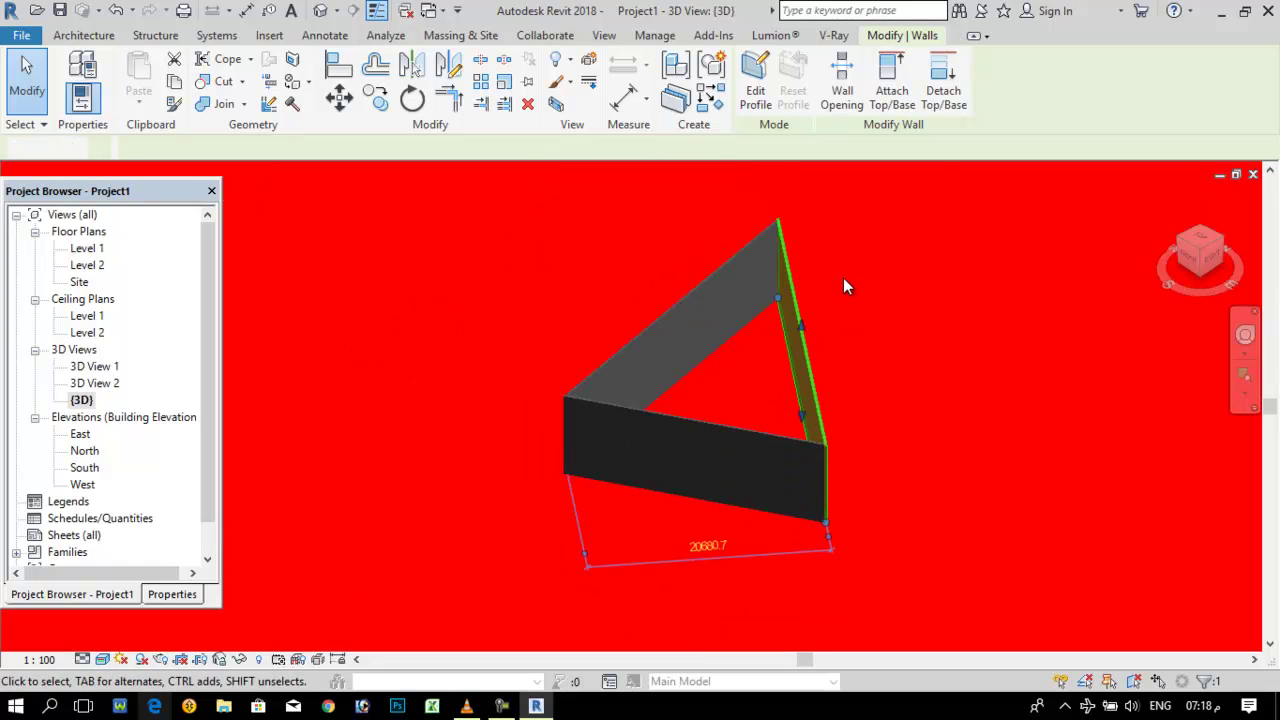
{"action": "left_click_drag", "start_coordinate": [843, 277], "coordinate": [612, 379]}
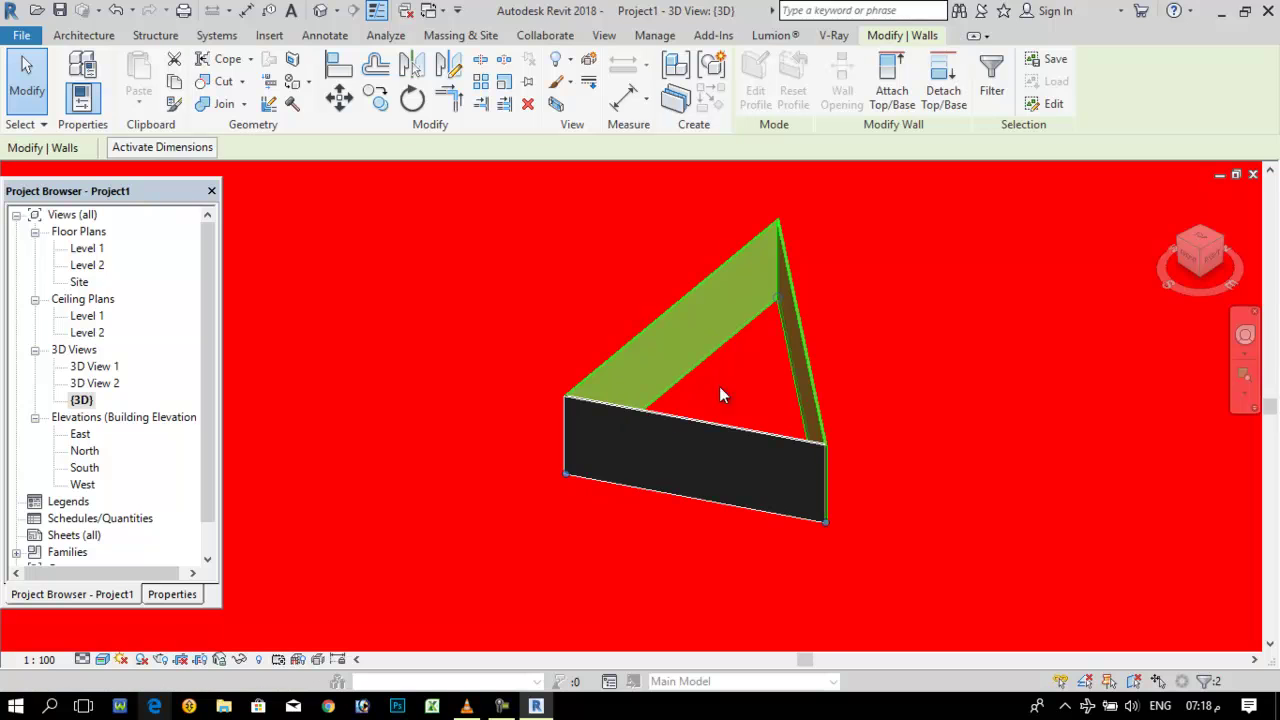
{"action": "left_click_drag", "start_coordinate": [857, 263], "coordinate": [534, 499]}
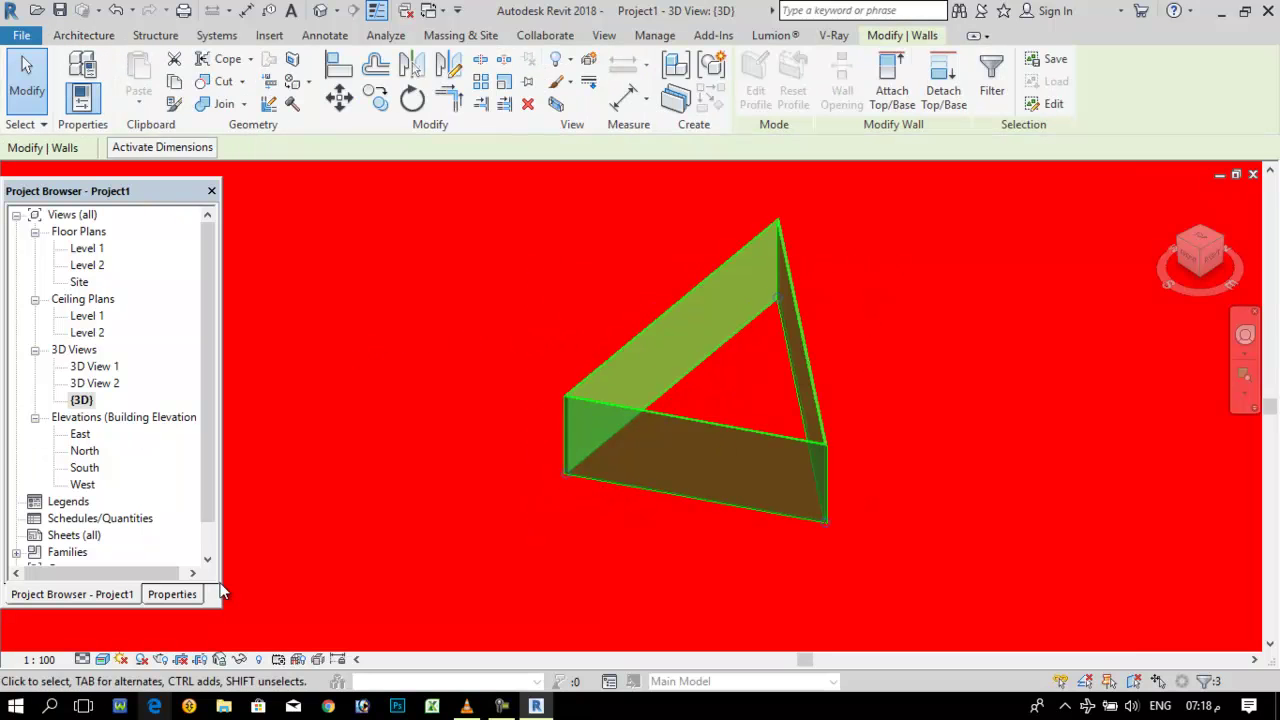
{"action": "left_click", "coordinate": [501, 706]}
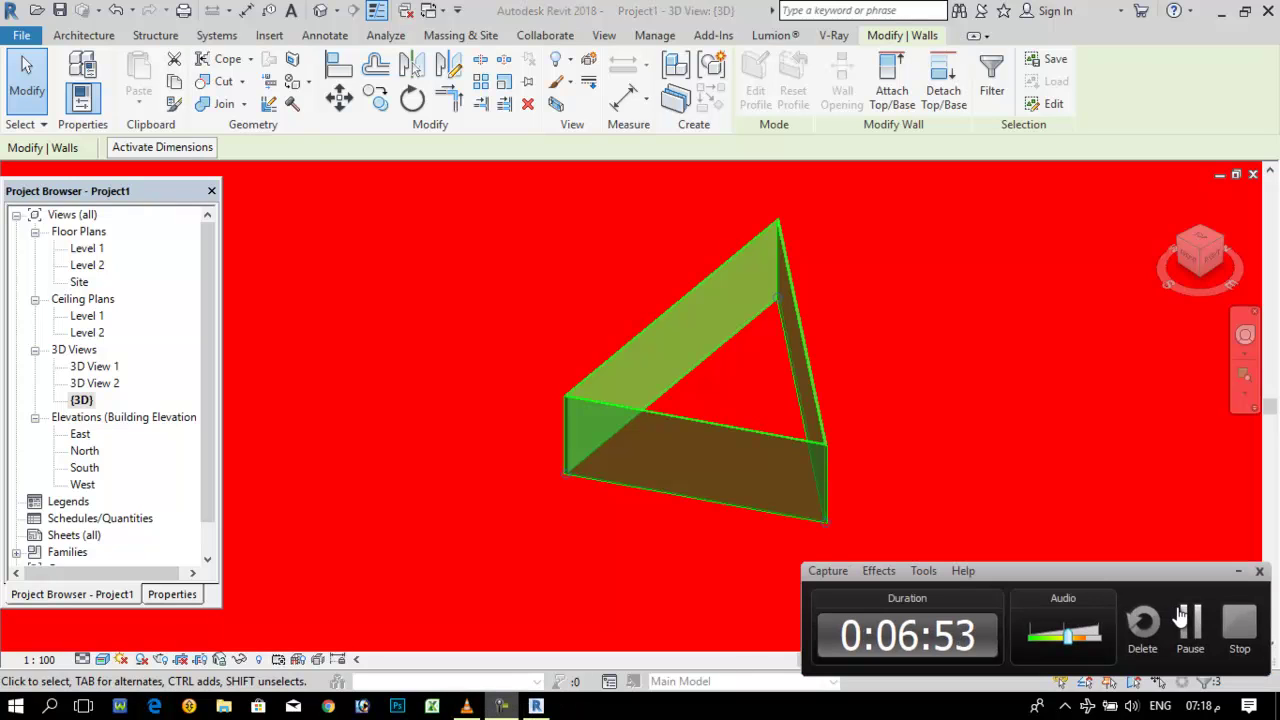
{"action": "left_click", "coordinate": [1239, 575]}
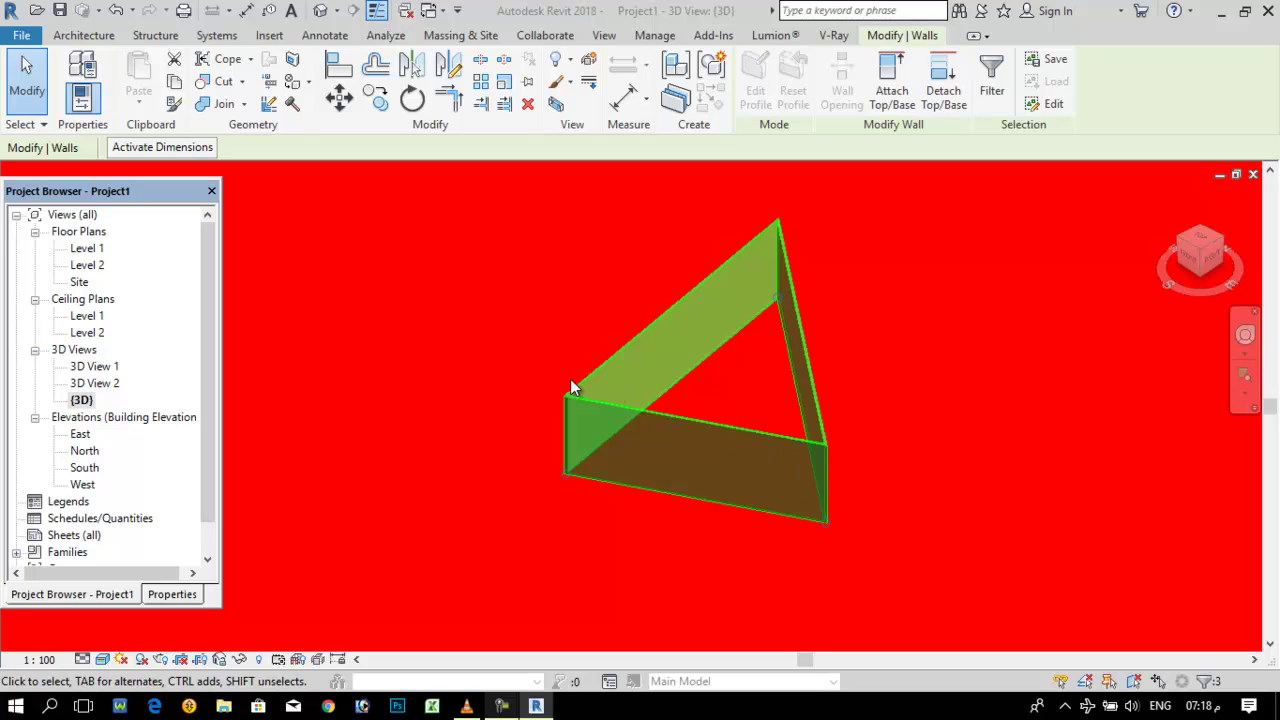